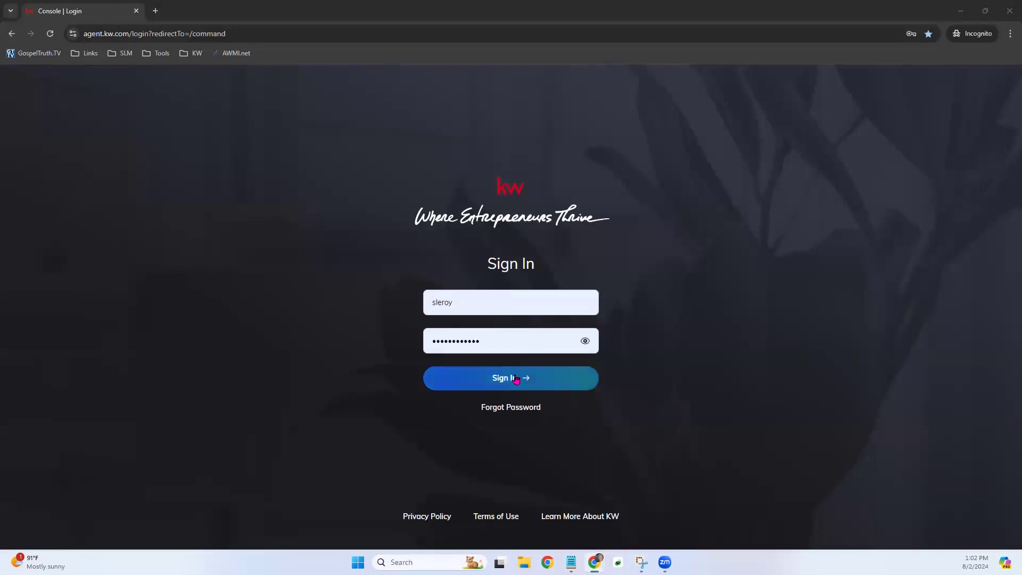
# - Sign in, enlarge the browser zoom, and open the signed-in profile's account menu
pyautogui.click(516, 379)
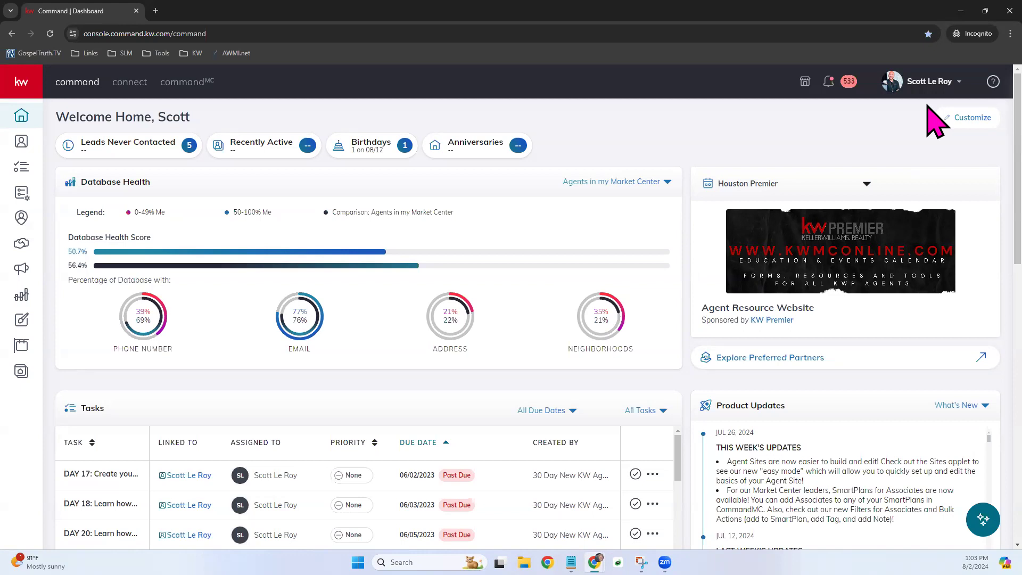
pyautogui.click(1009, 33)
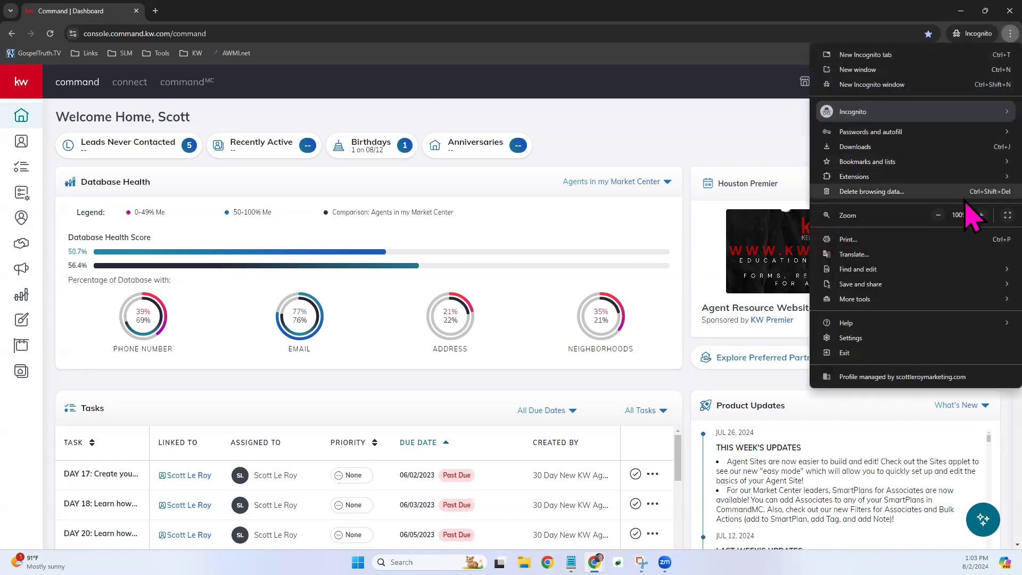
pyautogui.click(981, 215)
pyautogui.click(981, 215)
pyautogui.click(756, 158)
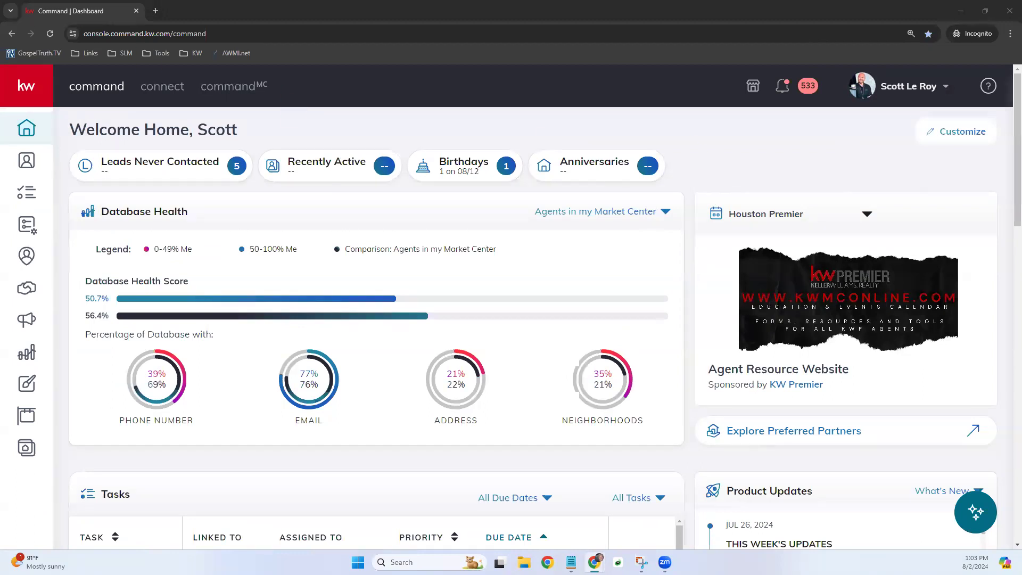
pyautogui.click(913, 85)
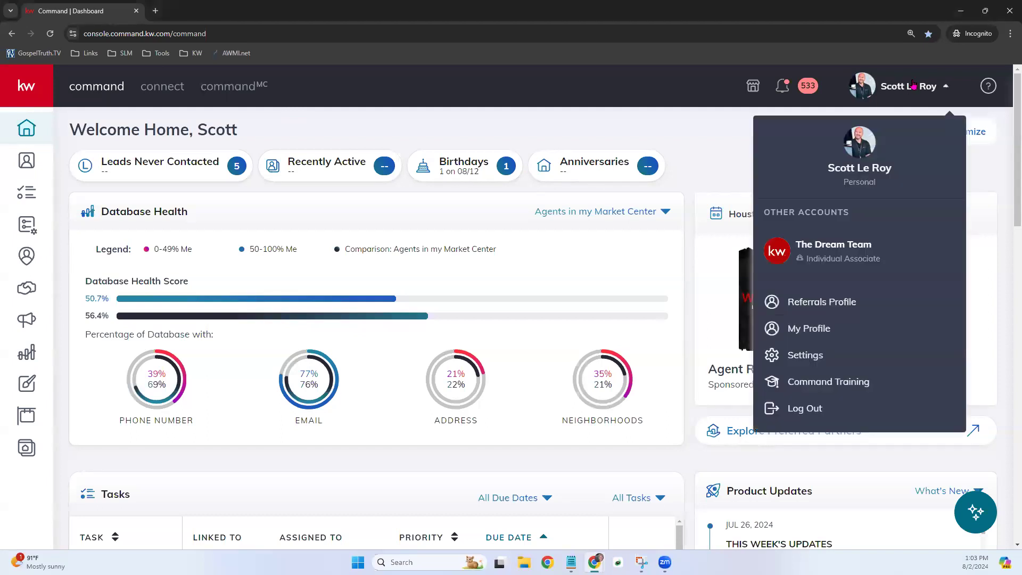
# - Go to Settings and locate the Connected App integrations section
pyautogui.click(813, 360)
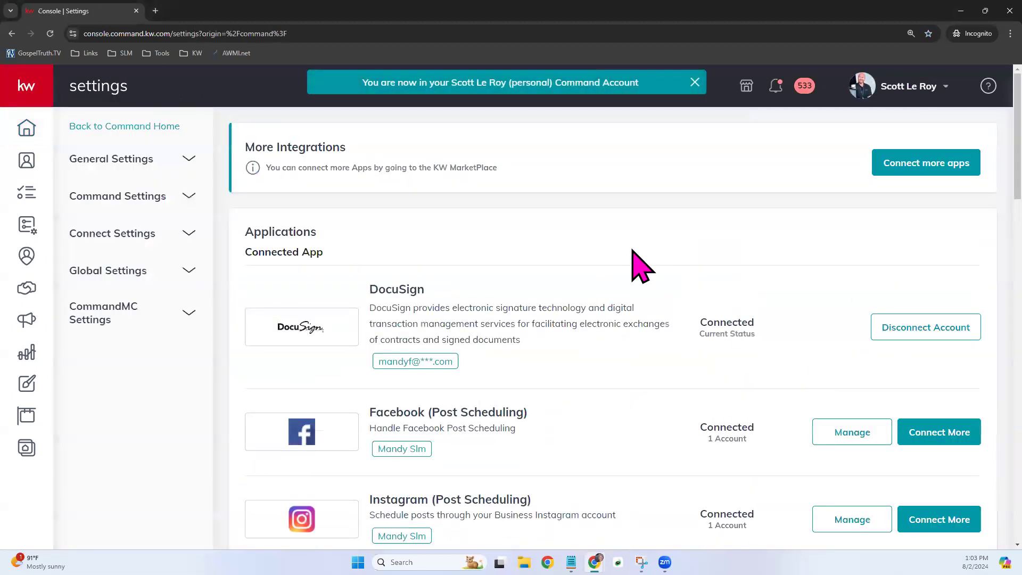
pyautogui.scroll(-1, 641, 264)
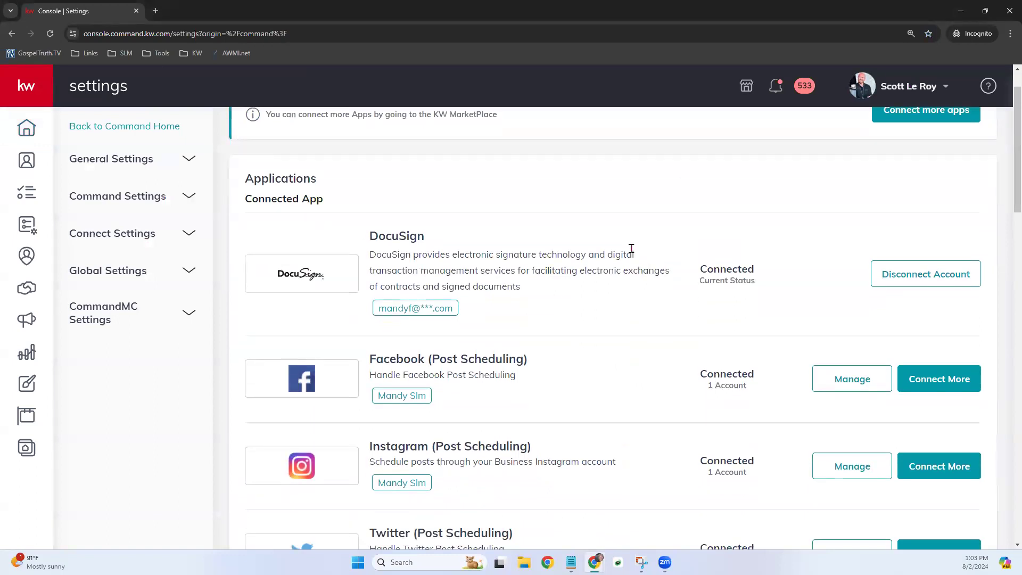
pyautogui.scroll(1, 631, 249)
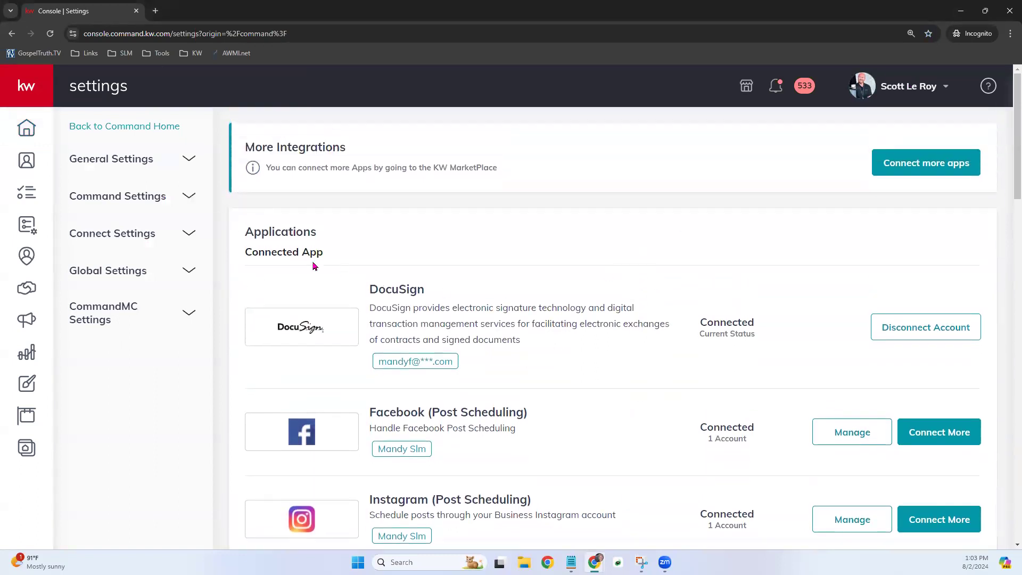
pyautogui.moveTo(245, 234); pyautogui.dragTo(335, 262)
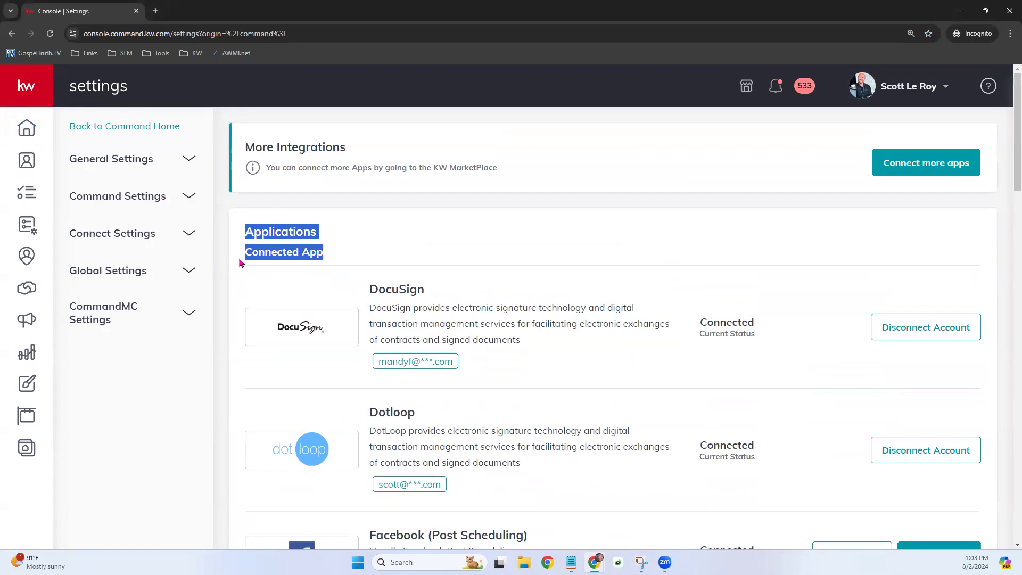
pyautogui.click(629, 266)
pyautogui.scroll(-2, 830, 303)
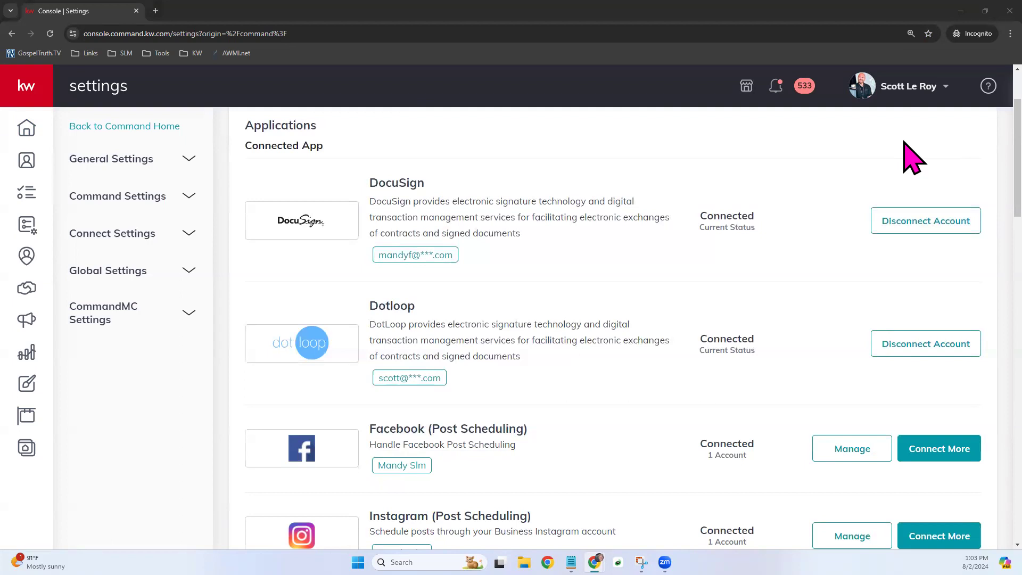
# - Disconnect the DocuSign account and confirm it now shows under Not Connected
pyautogui.click(942, 232)
pyautogui.click(590, 437)
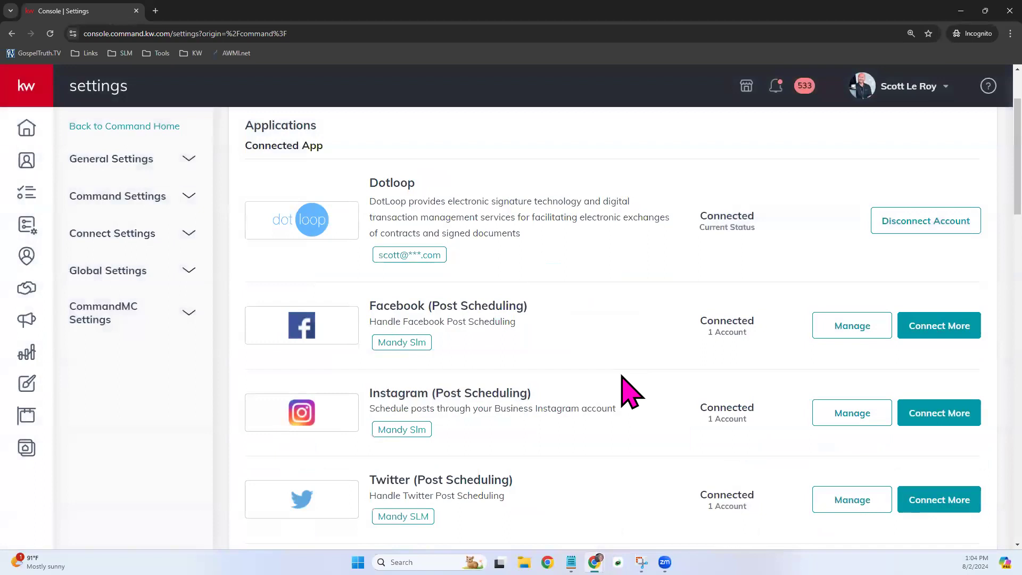
pyautogui.scroll(2, 631, 393)
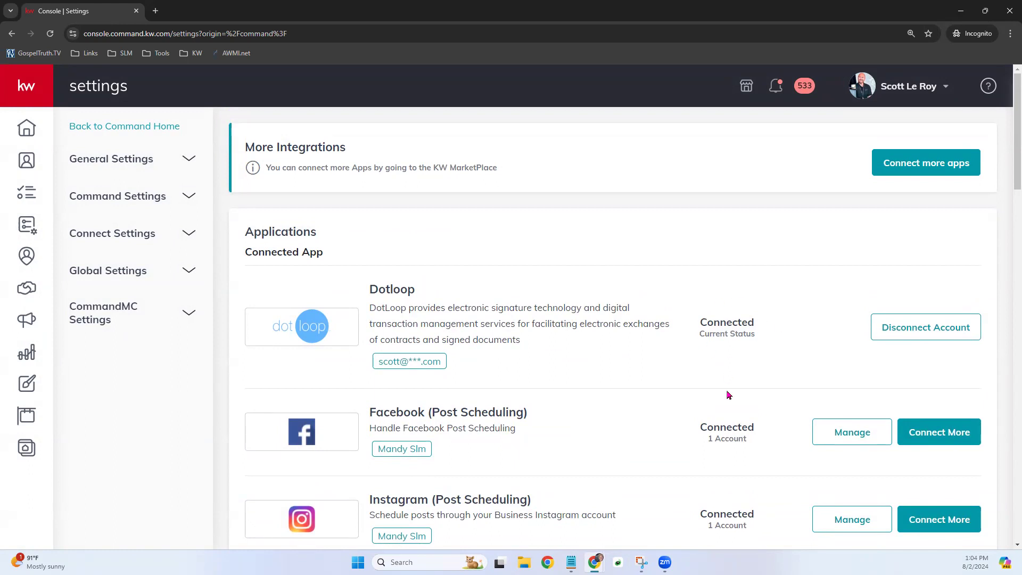
pyautogui.scroll(-1, 731, 318)
pyautogui.scroll(-5, 731, 323)
pyautogui.scroll(-7, 731, 318)
pyautogui.scroll(-4, 731, 318)
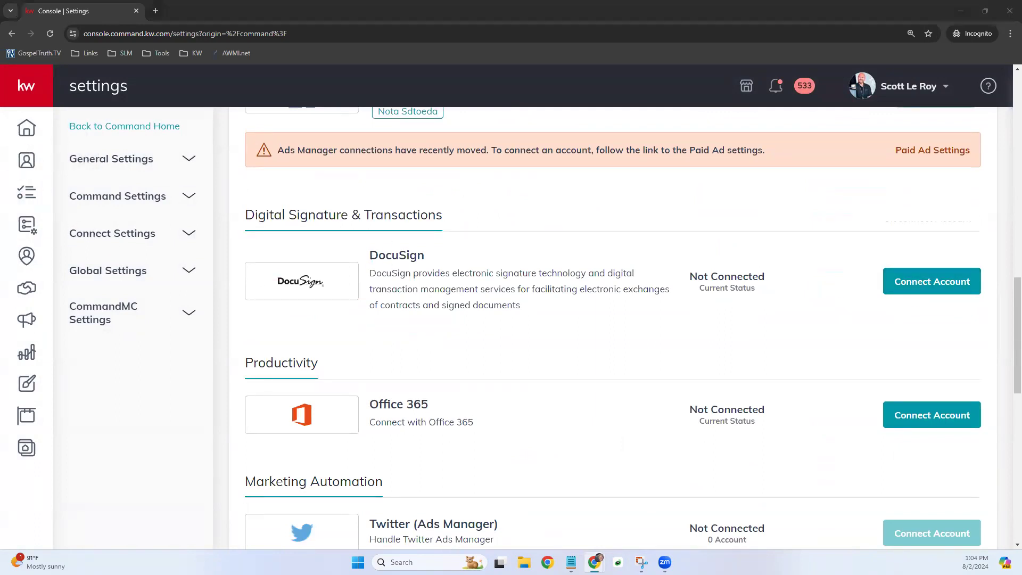
# - Connect DocuSign via Log in here, replacing the Preferred Email with the other account's email
pyautogui.click(945, 288)
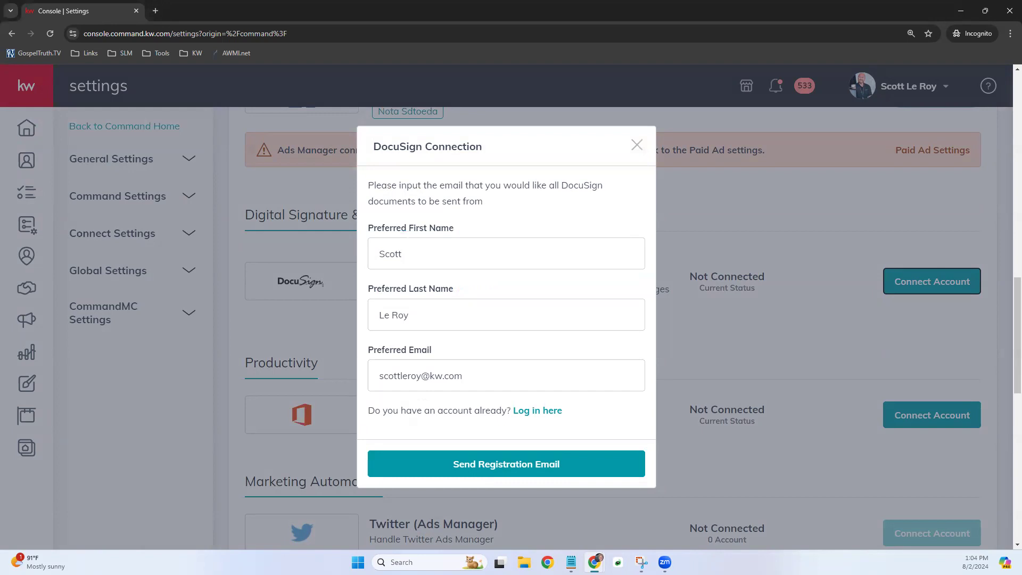
pyautogui.moveTo(468, 379); pyautogui.dragTo(369, 385)
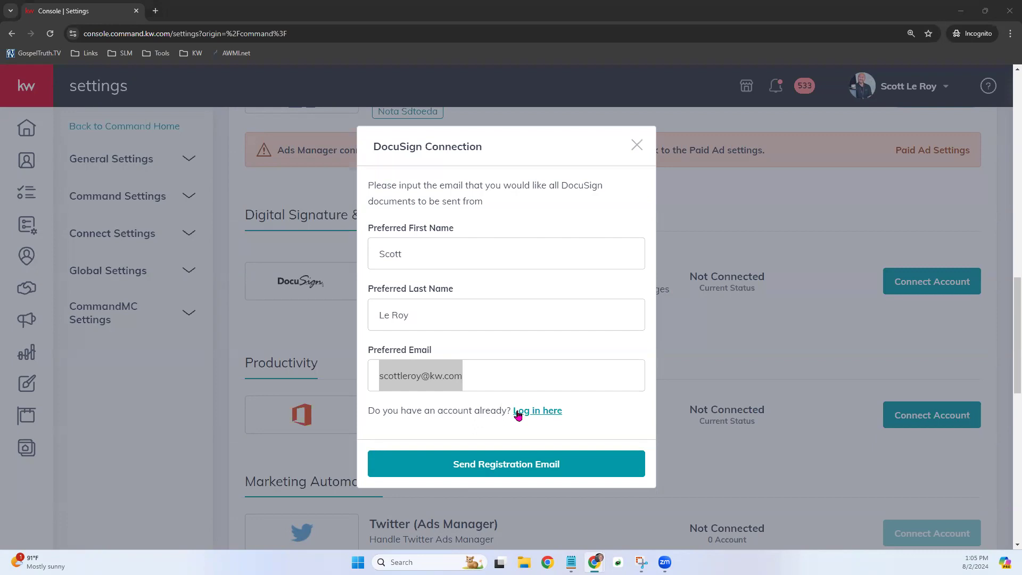
pyautogui.click(539, 412)
pyautogui.moveTo(467, 319); pyautogui.dragTo(376, 315)
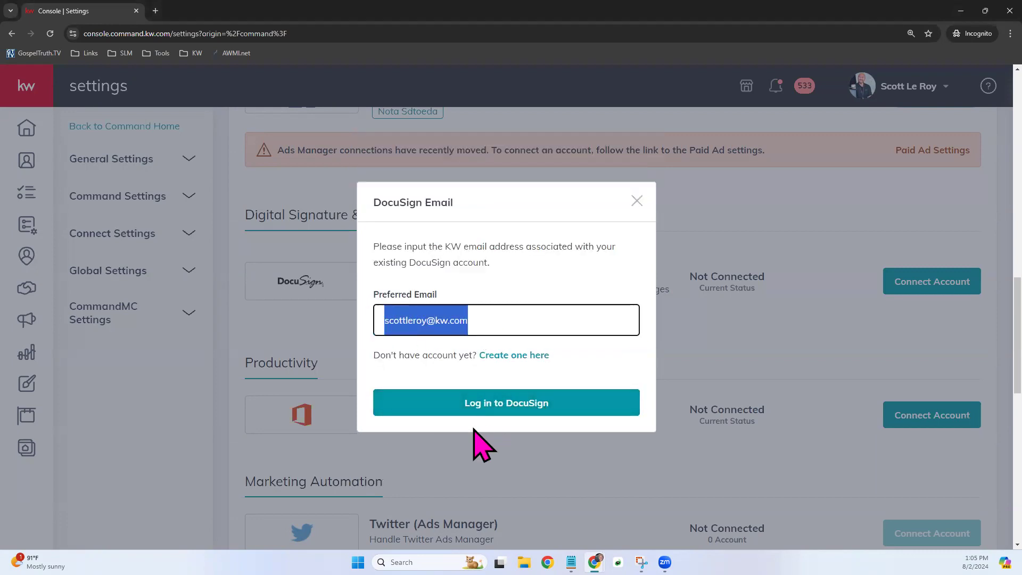
pyautogui.hotkey('ctrl', 'v')
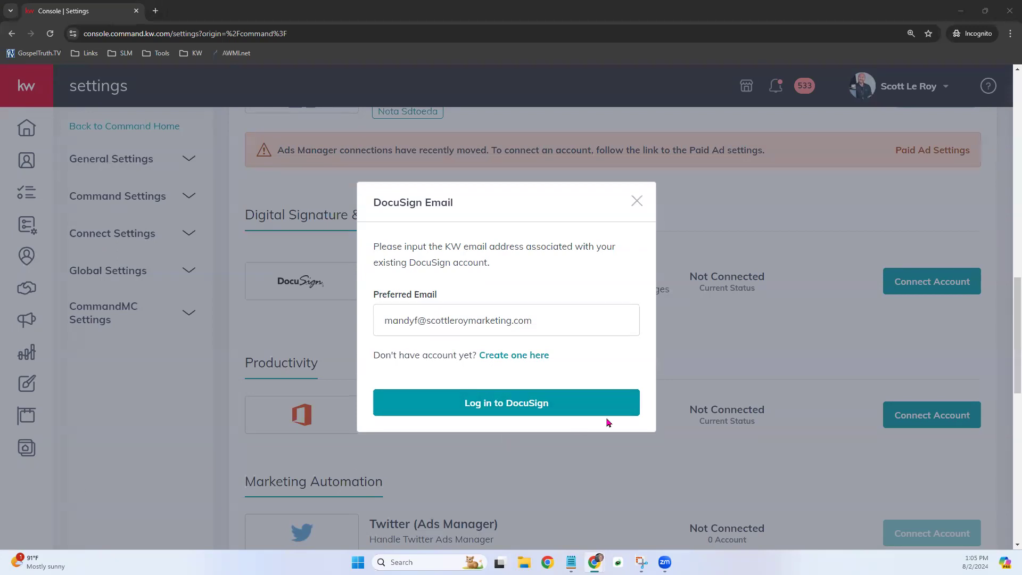
pyautogui.click(537, 407)
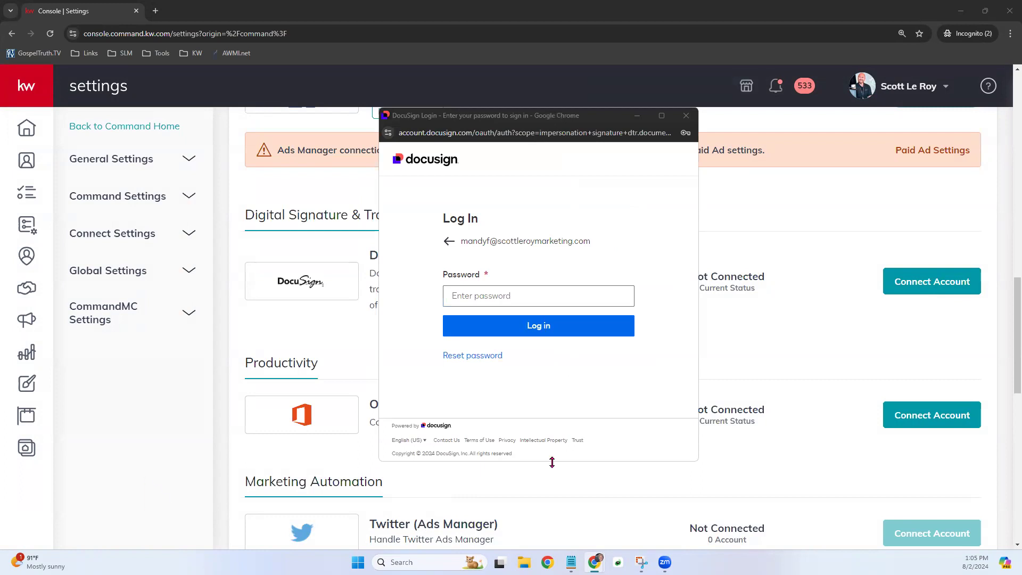
# - Enter the saved DocuSign account password and complete the login
pyautogui.click(550, 294)
pyautogui.press('Down')
pyautogui.press('Return')
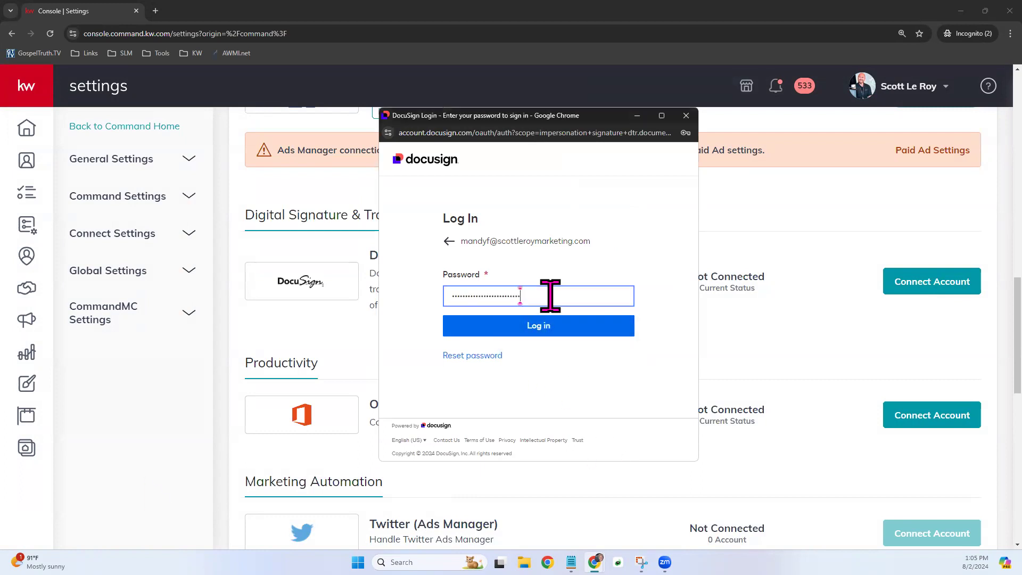
pyautogui.click(553, 332)
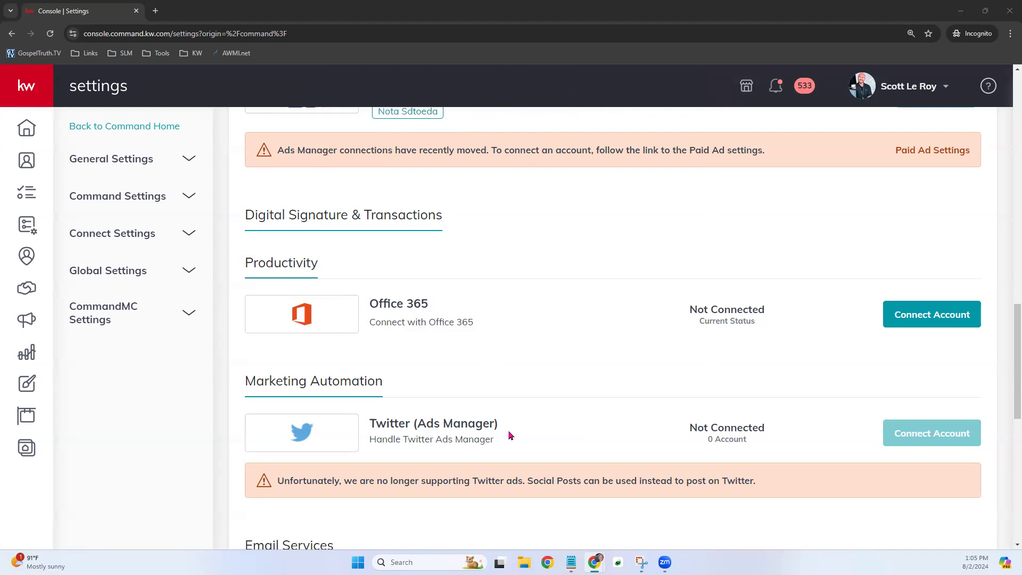
# - Check DocuSign shows Connected under Connected App, then expand the left sidebar labels
pyautogui.scroll(12, 527, 416)
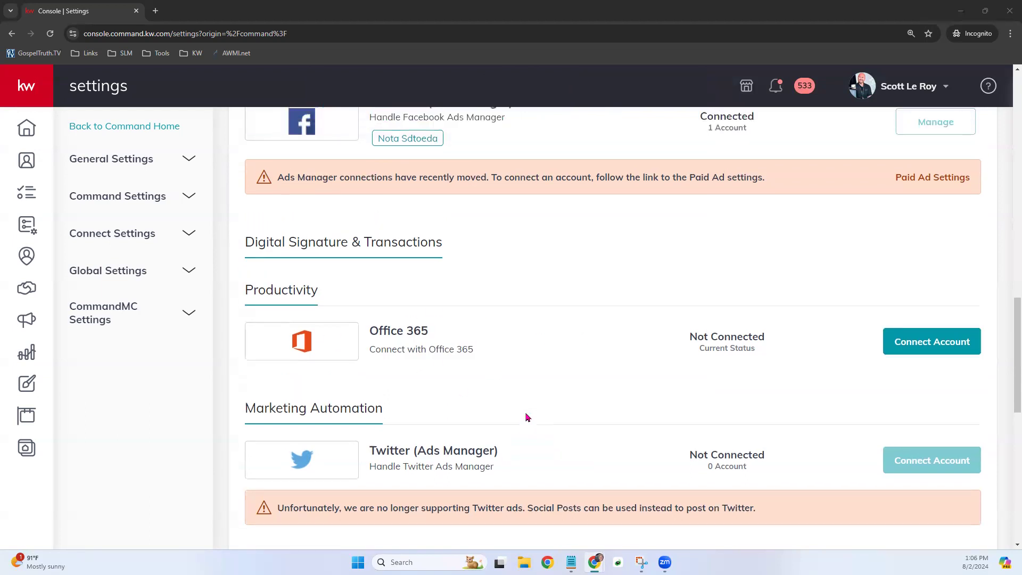
pyautogui.scroll(6, 527, 416)
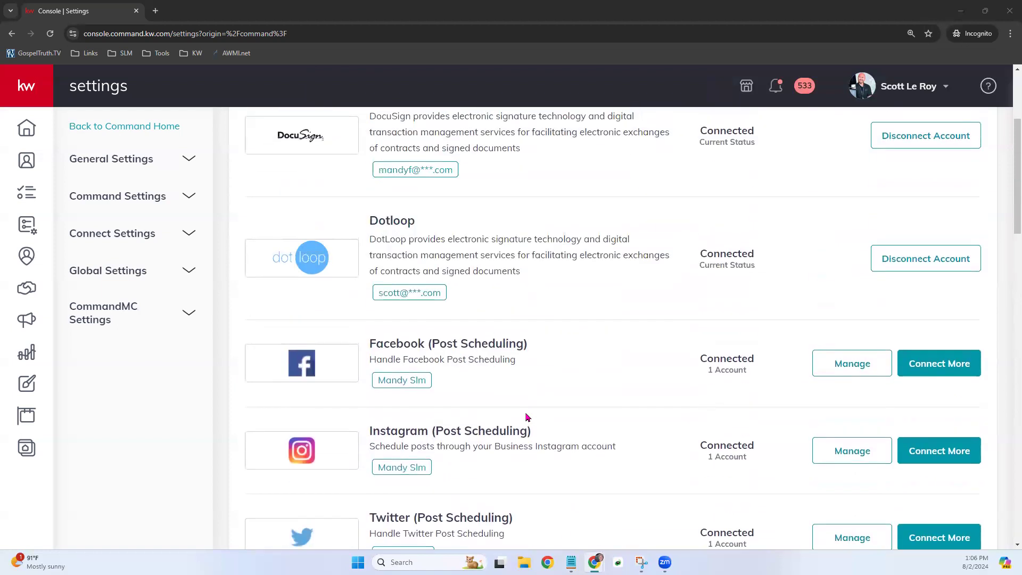
pyautogui.moveTo(244, 242); pyautogui.dragTo(381, 231)
pyautogui.click(381, 230)
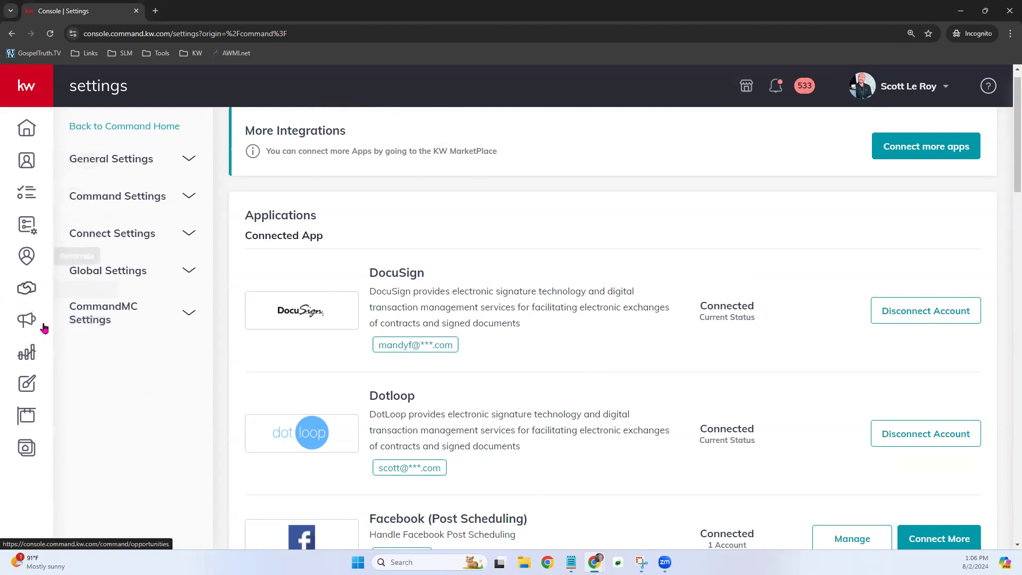
pyautogui.click(47, 69)
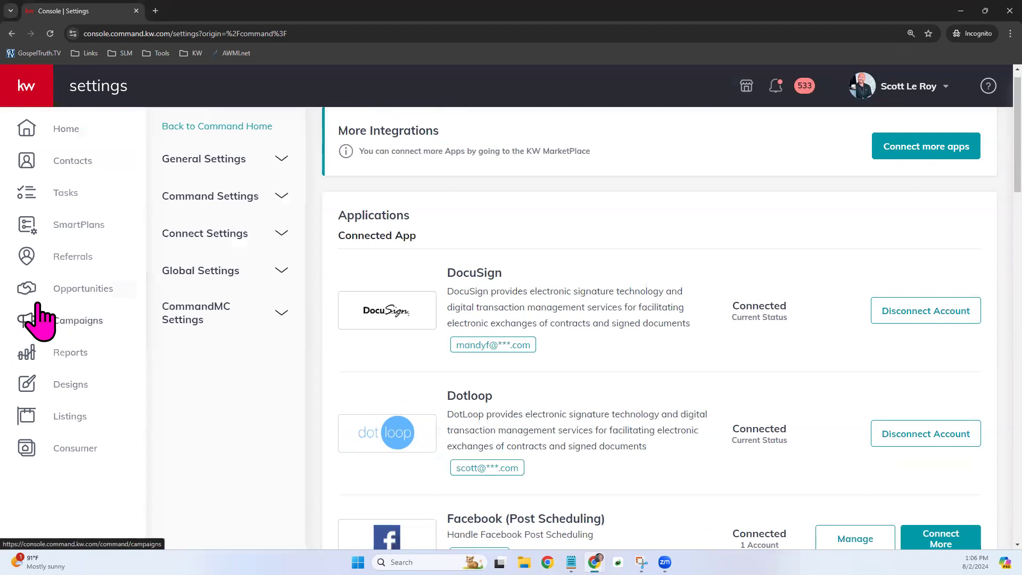
# - Open the Opportunities page and settle the browser zoom at 125%
pyautogui.click(68, 292)
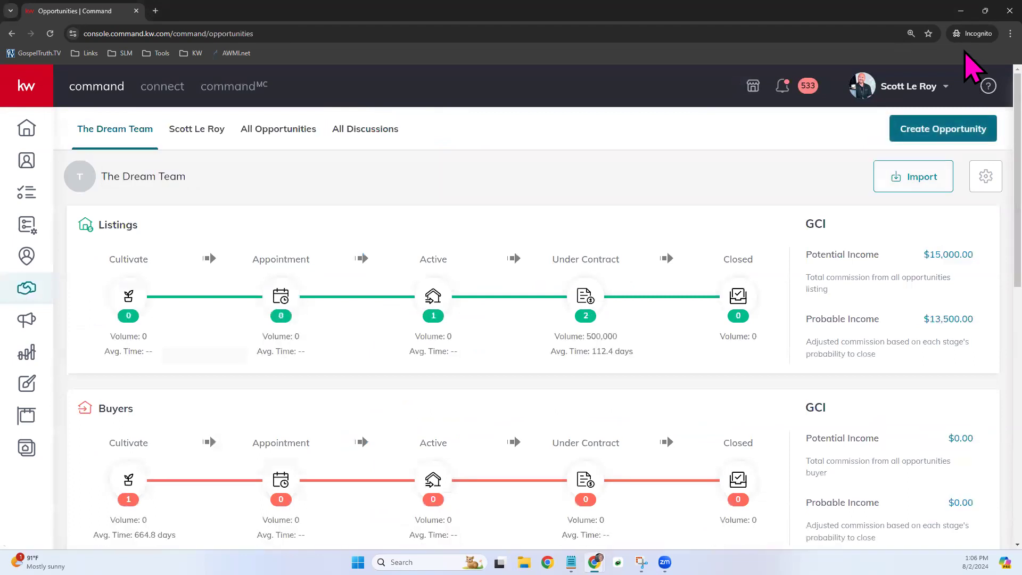
pyautogui.click(1009, 33)
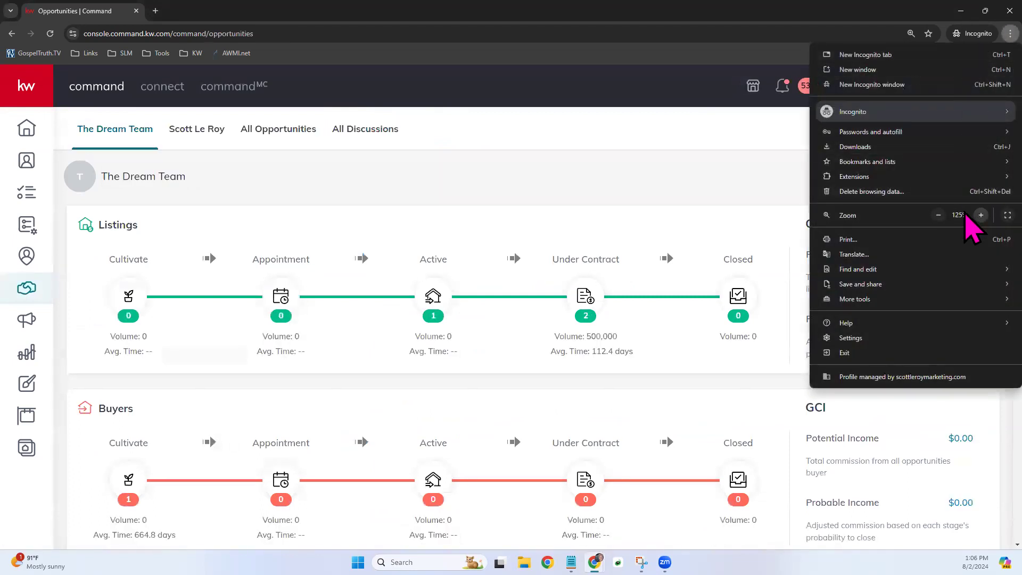
pyautogui.click(980, 215)
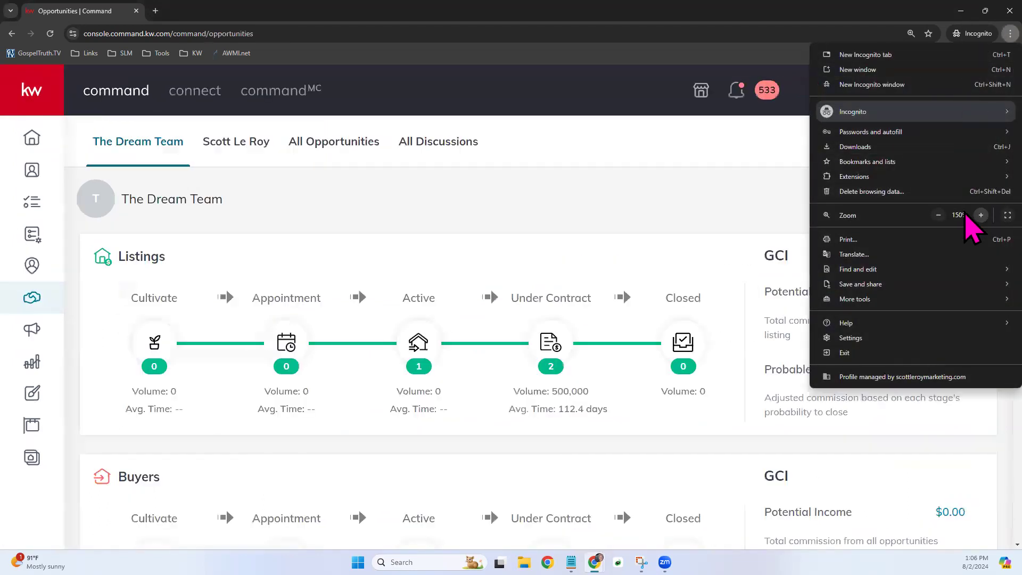
pyautogui.click(938, 215)
pyautogui.click(980, 215)
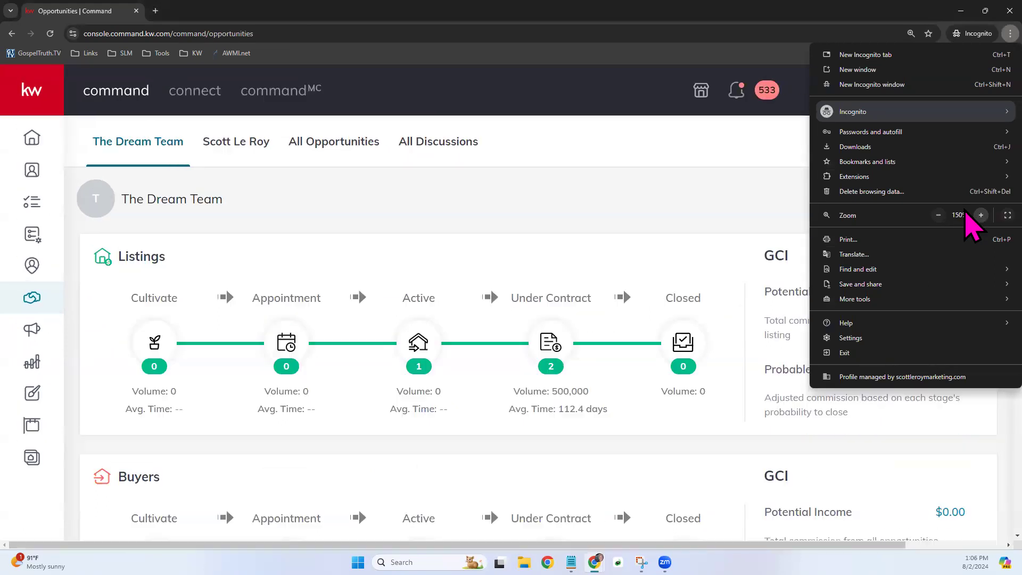
pyautogui.click(937, 215)
pyautogui.click(707, 167)
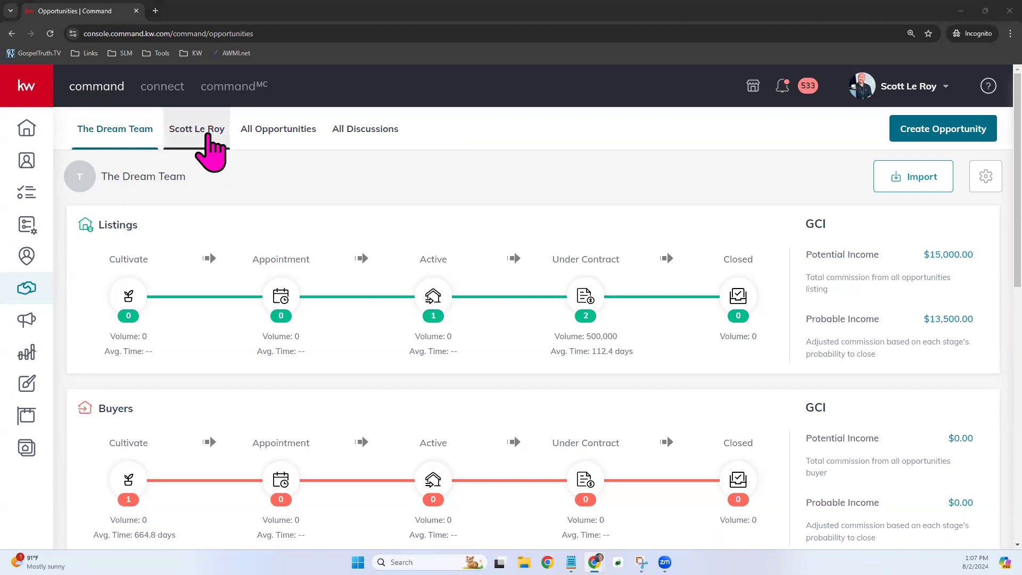
pyautogui.click(197, 129)
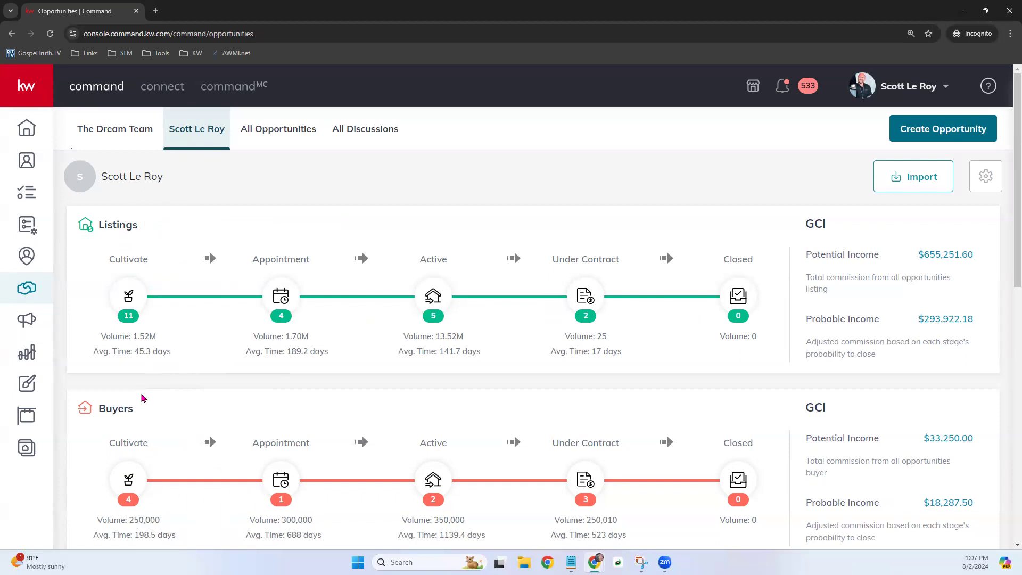
pyautogui.scroll(-3, 177, 426)
pyautogui.scroll(-2, 176, 425)
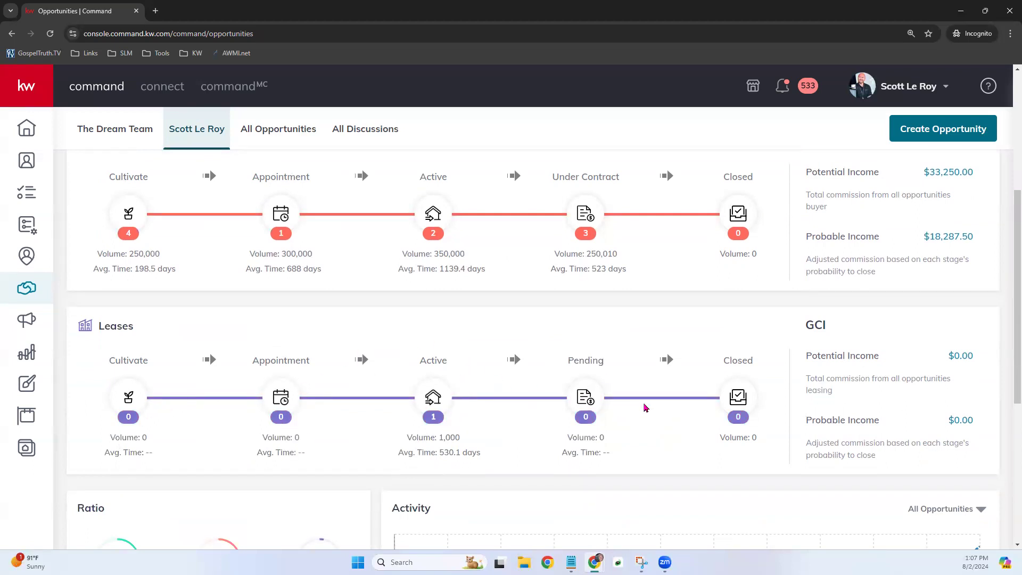
pyautogui.scroll(5, 647, 402)
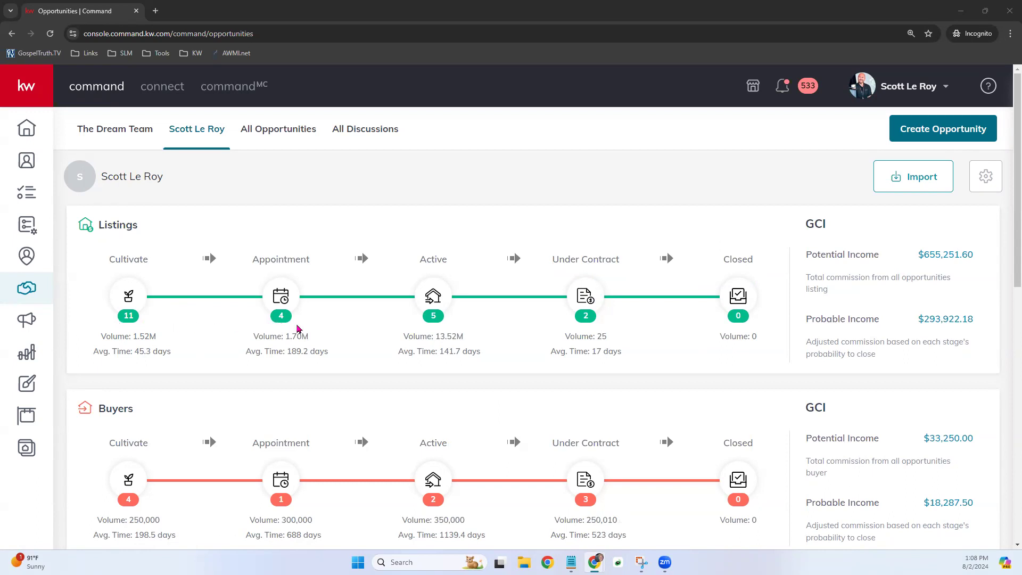
pyautogui.moveTo(99, 345); pyautogui.dragTo(160, 345)
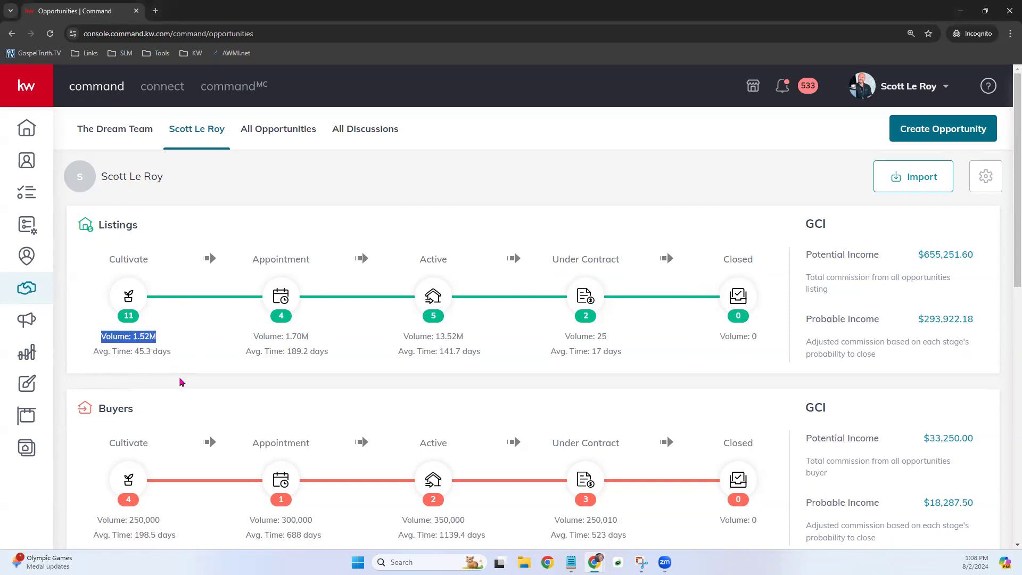
pyautogui.moveTo(92, 353); pyautogui.dragTo(171, 358)
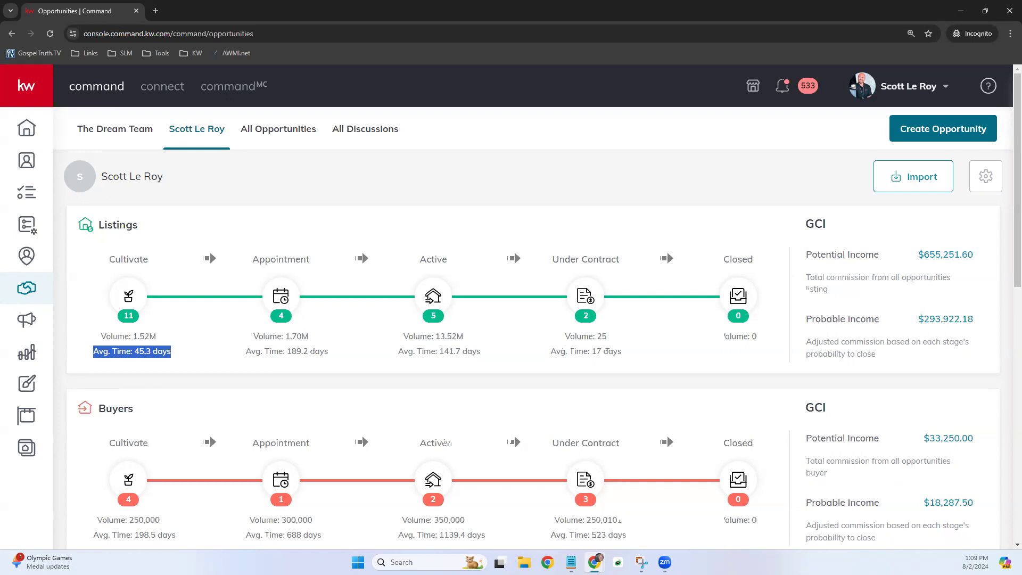
pyautogui.click(389, 342)
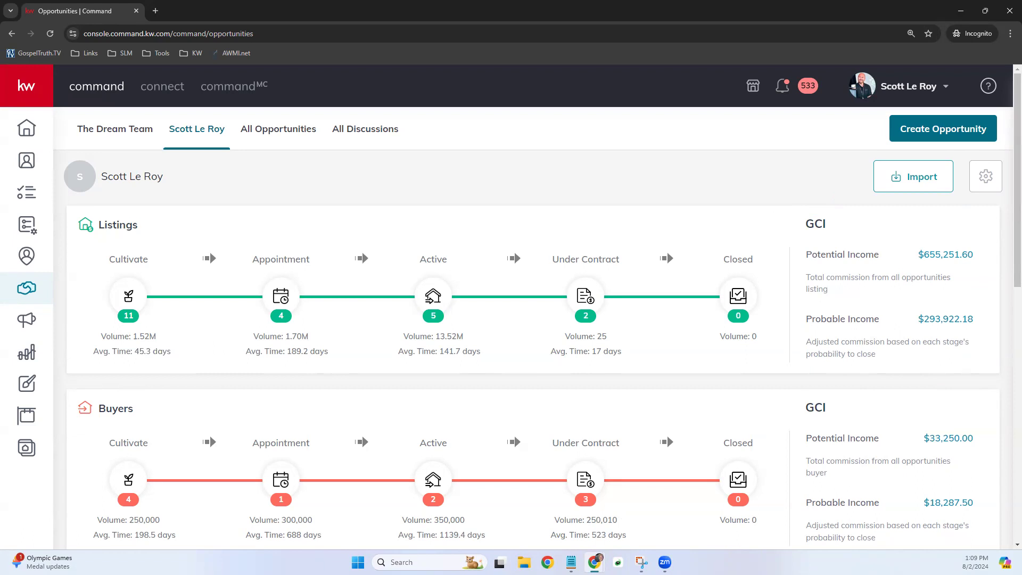
pyautogui.moveTo(807, 255); pyautogui.dragTo(881, 260)
pyautogui.moveTo(804, 319); pyautogui.dragTo(890, 324)
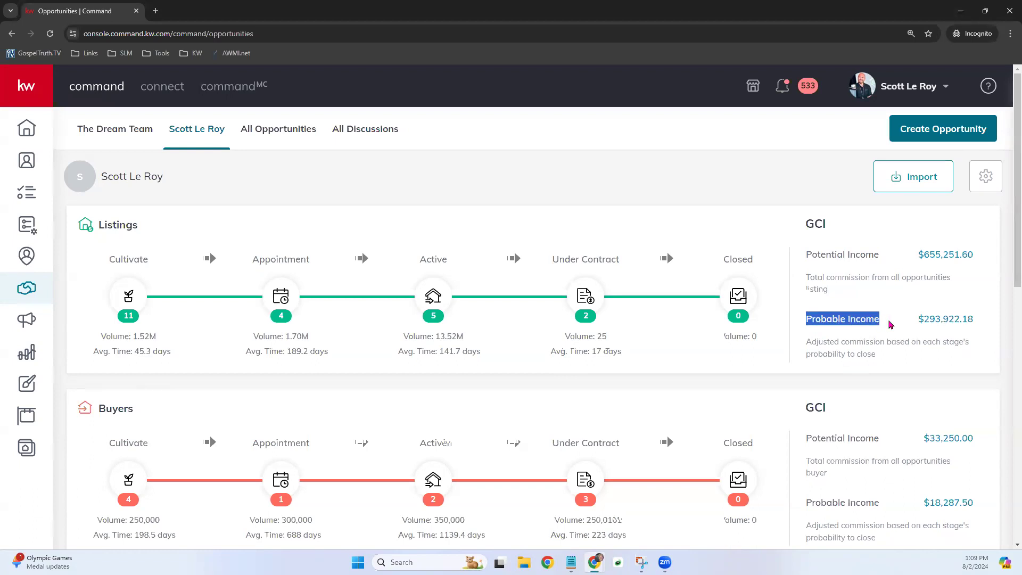
pyautogui.moveTo(803, 256); pyautogui.dragTo(883, 266)
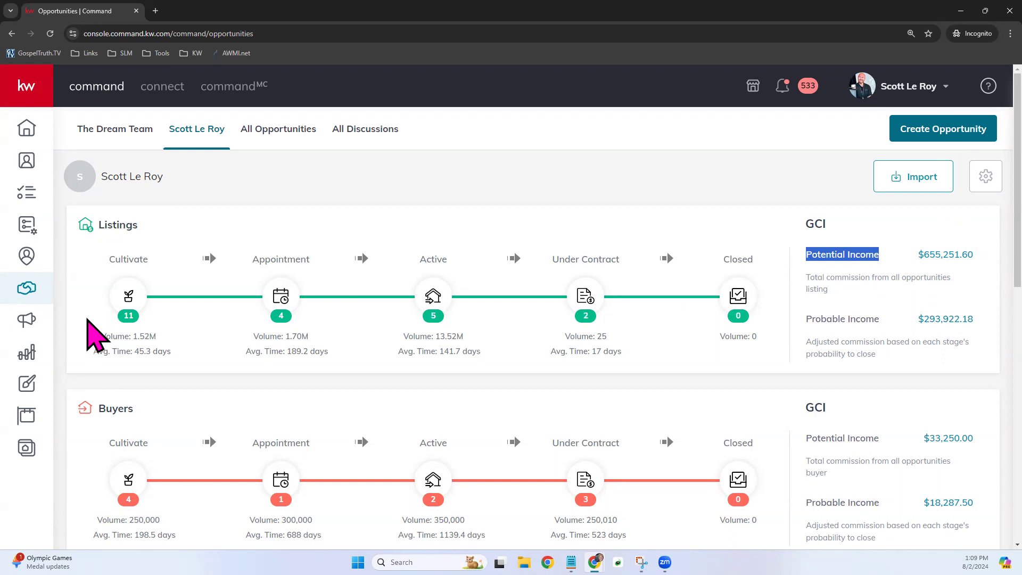
pyautogui.moveTo(880, 319); pyautogui.dragTo(802, 321)
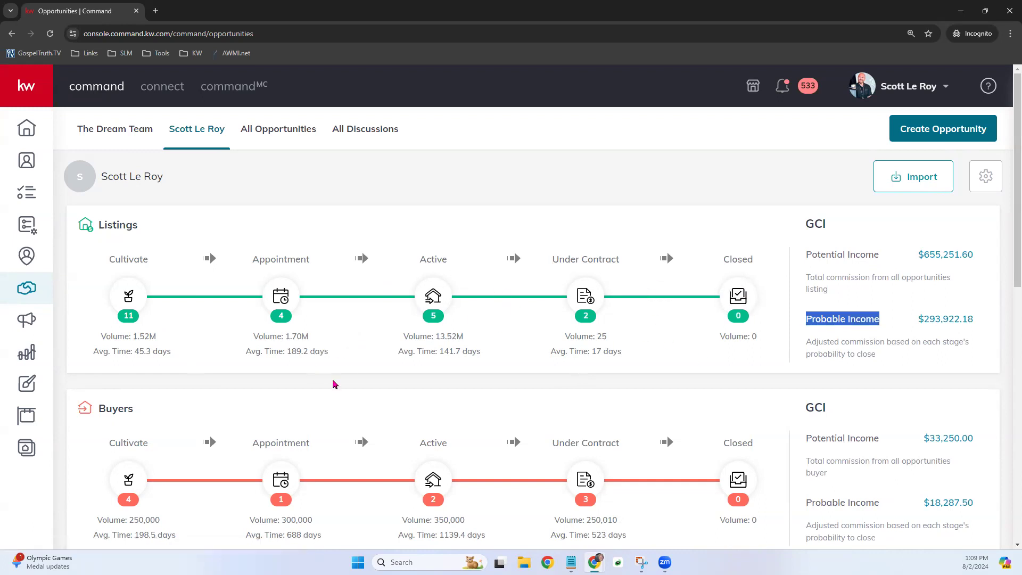
pyautogui.moveTo(916, 320); pyautogui.dragTo(976, 322)
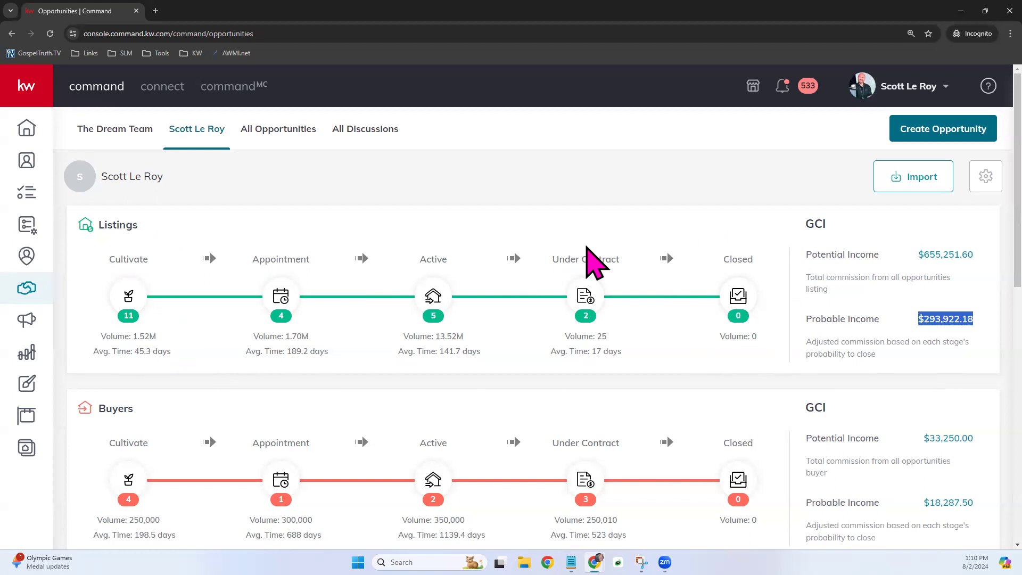
pyautogui.scroll(-3, 333, 392)
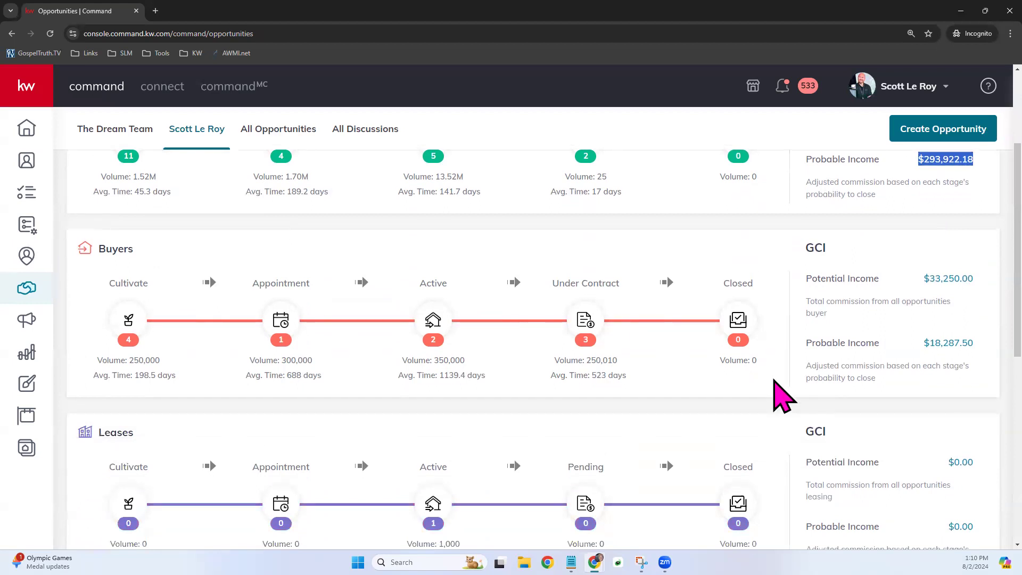
pyautogui.scroll(-2, 525, 445)
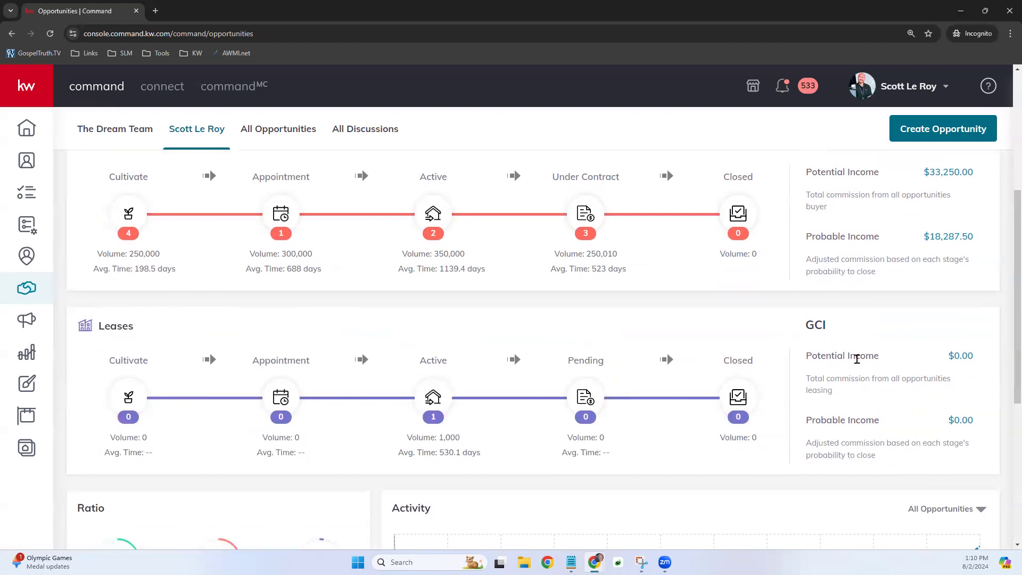
pyautogui.scroll(-5, 780, 431)
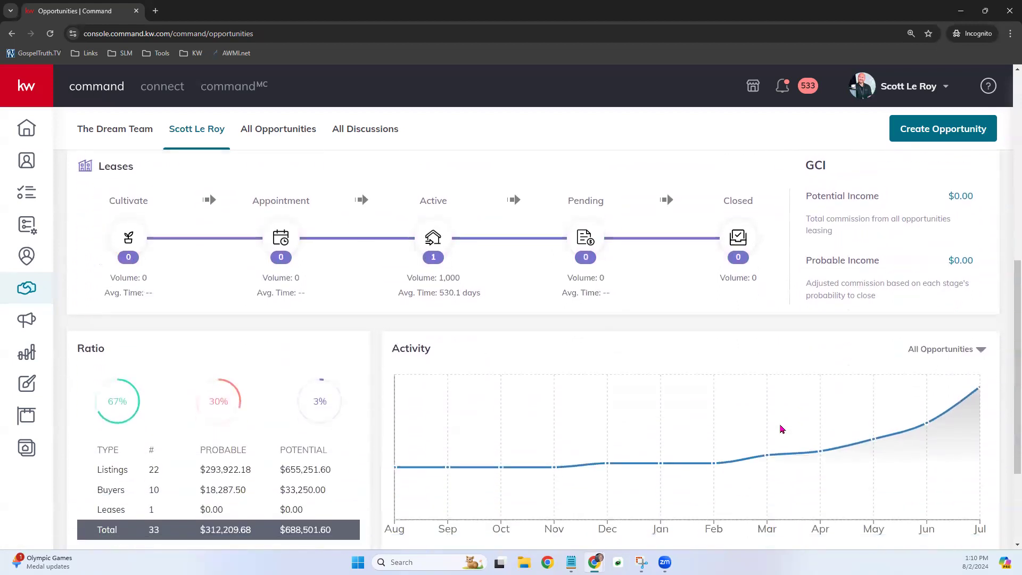
pyautogui.scroll(-1, 782, 429)
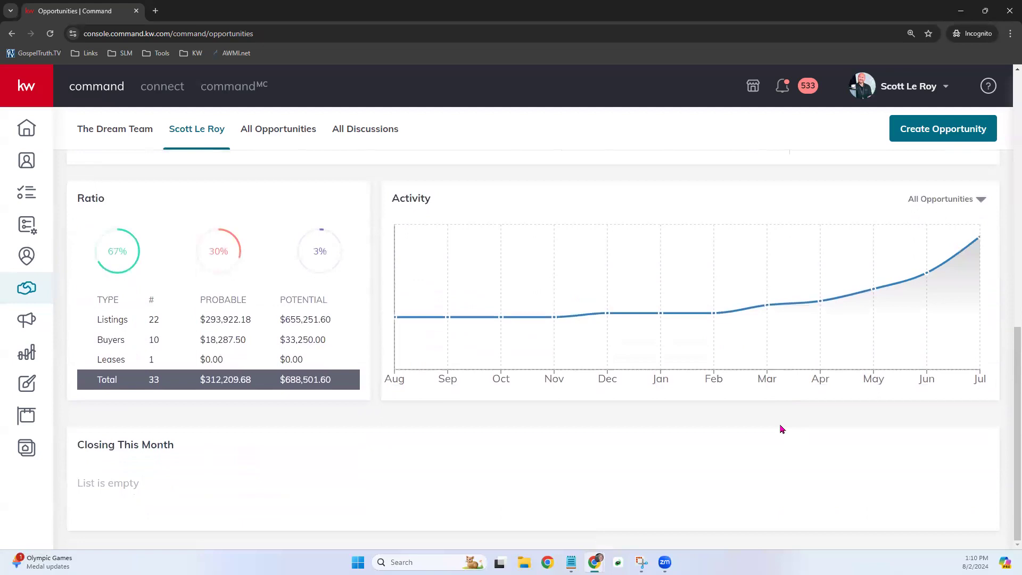
pyautogui.moveTo(105, 199); pyautogui.dragTo(77, 201)
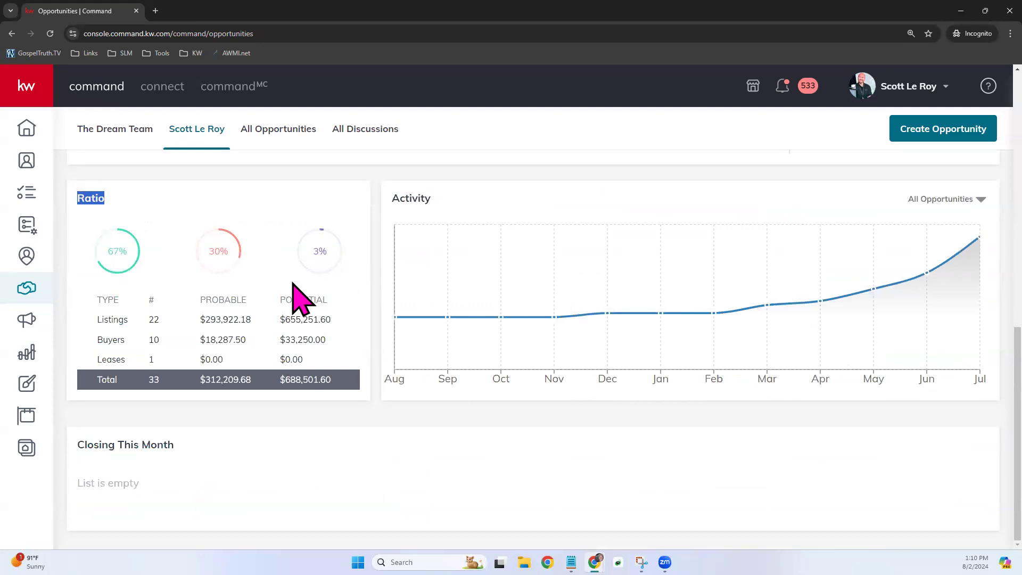
pyautogui.click(226, 301)
pyautogui.moveTo(206, 301); pyautogui.dragTo(335, 314)
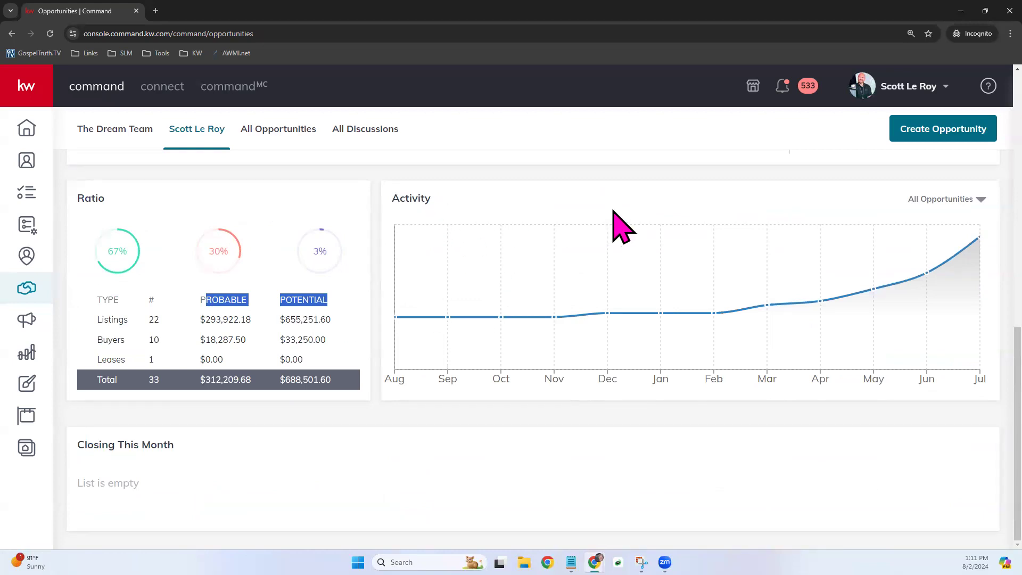
pyautogui.click(979, 200)
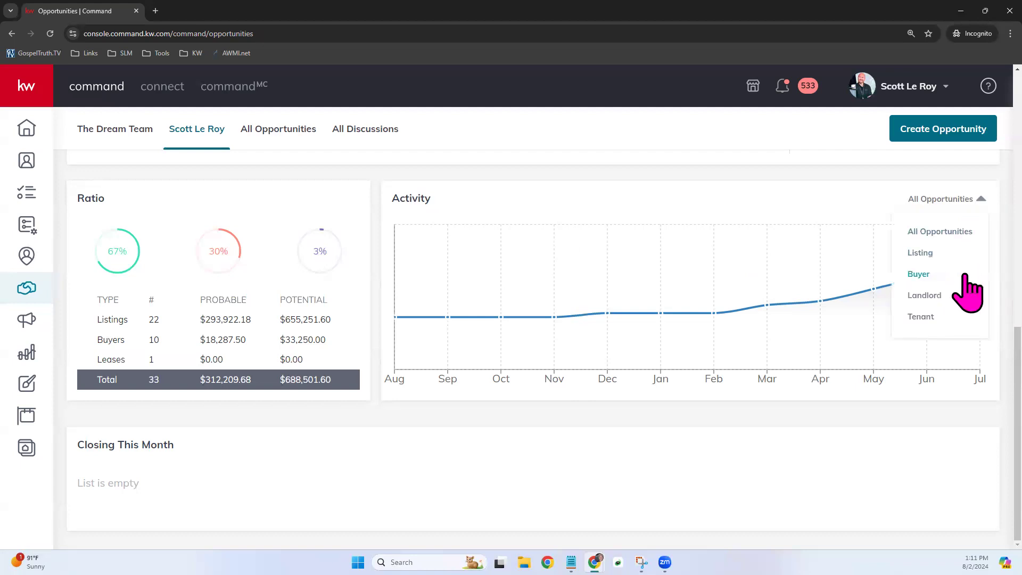
pyautogui.click(936, 253)
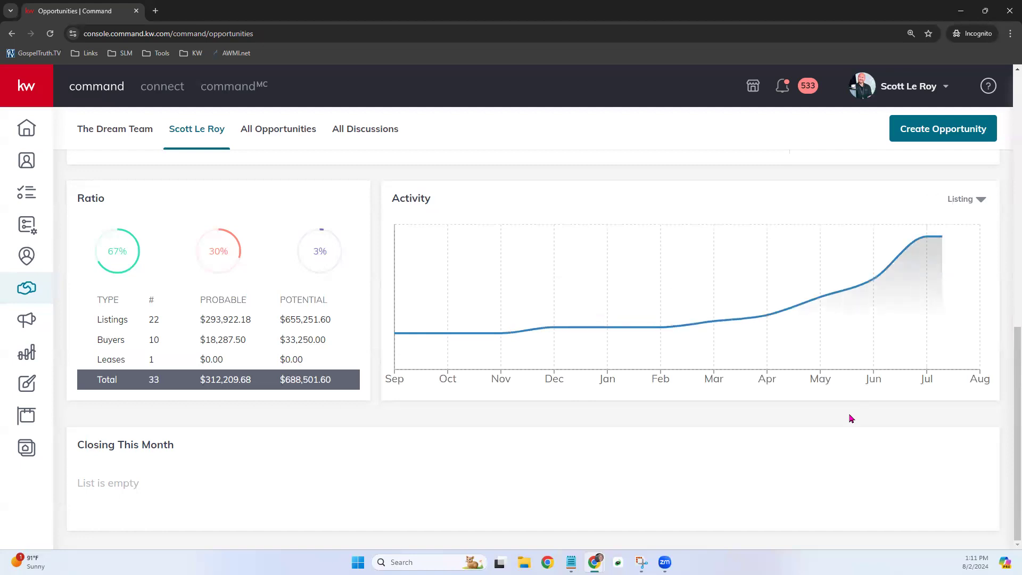
pyautogui.moveTo(872, 307)
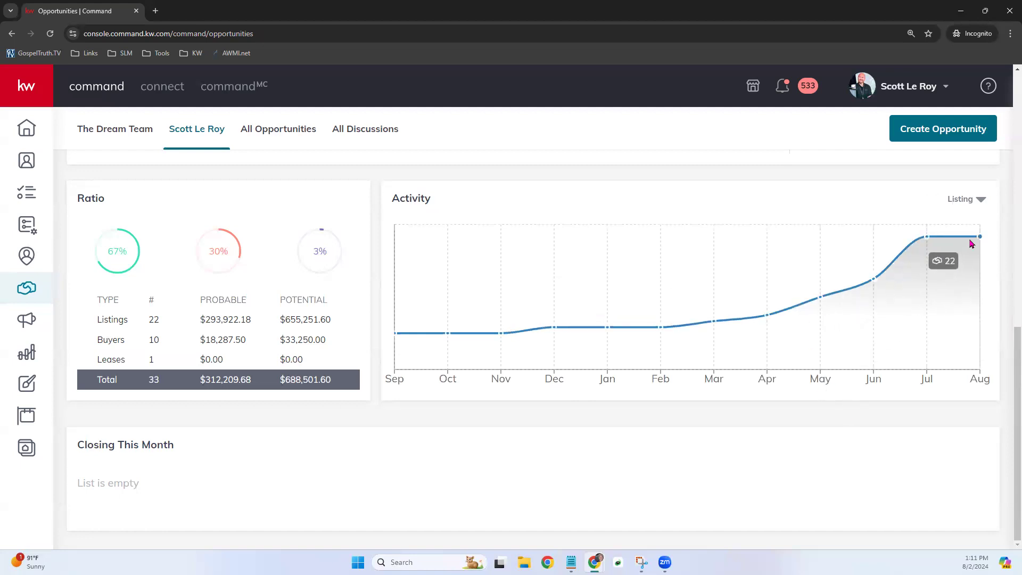
pyautogui.click(971, 199)
pyautogui.click(945, 275)
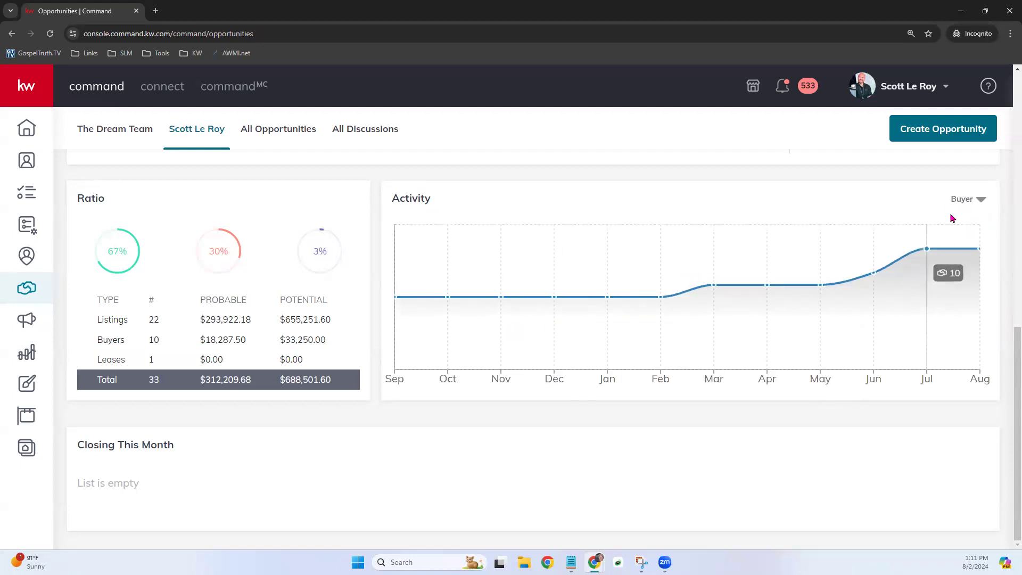
pyautogui.click(972, 199)
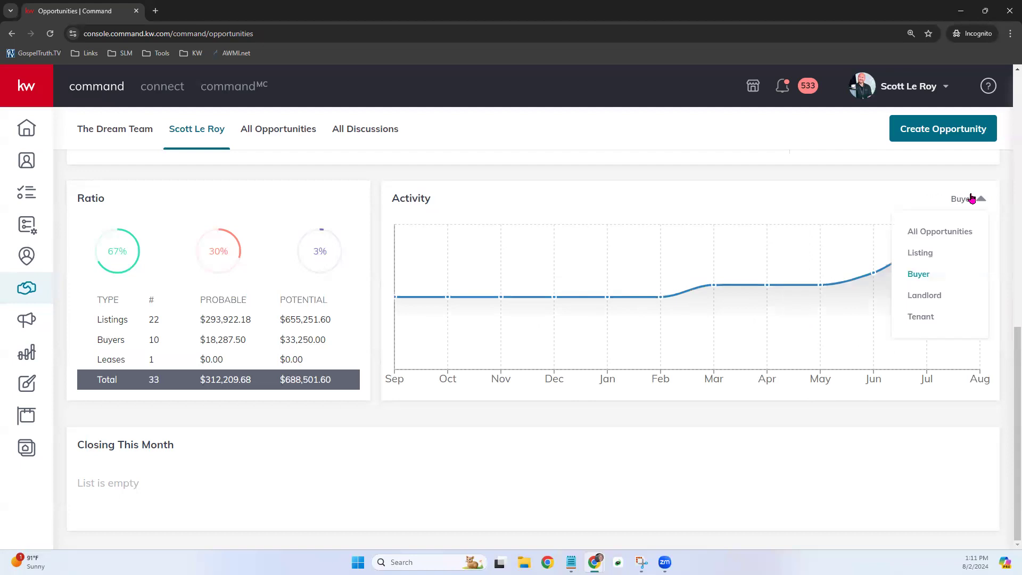
pyautogui.click(947, 231)
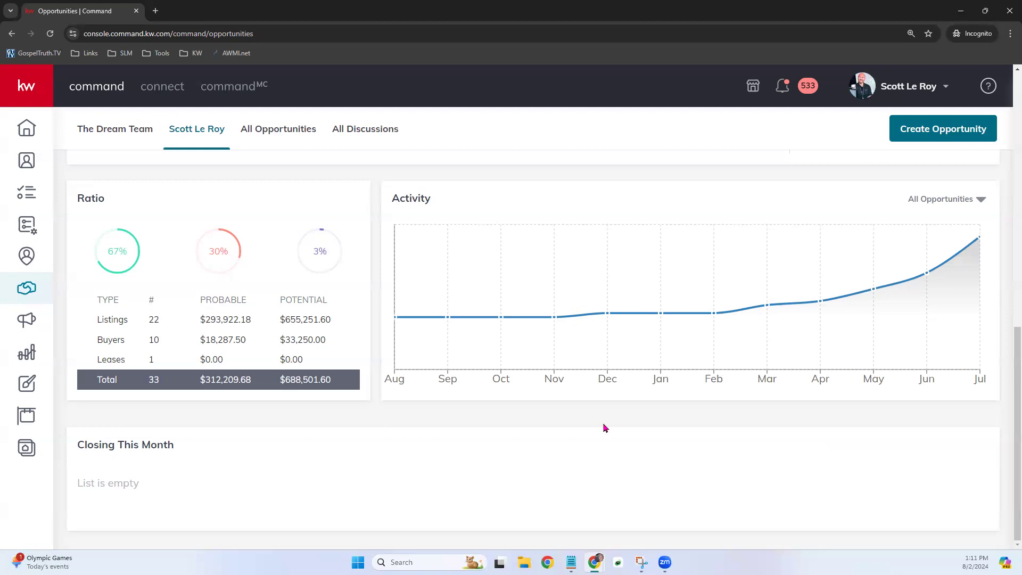
pyautogui.scroll(9, 605, 427)
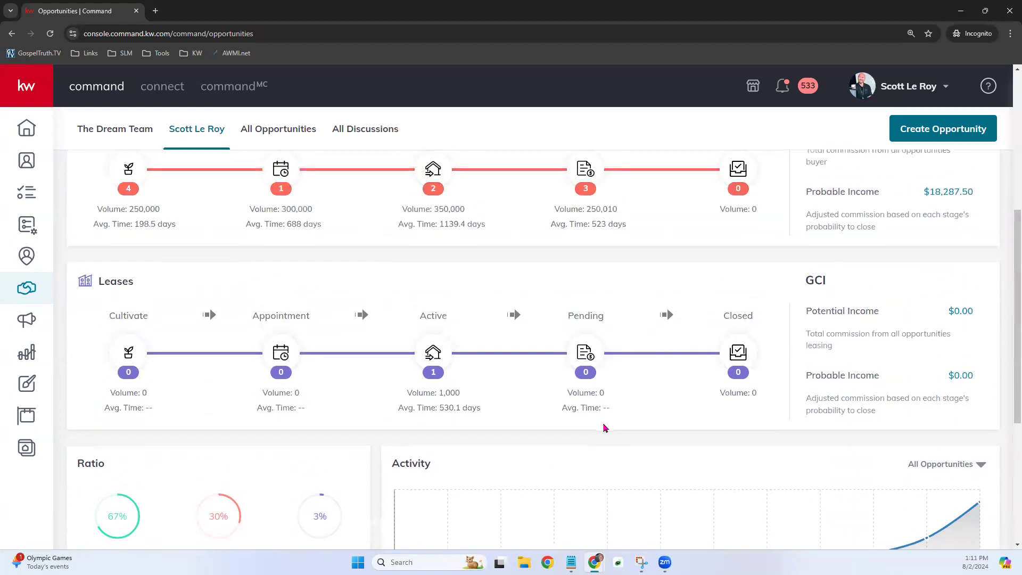
pyautogui.scroll(2, 604, 428)
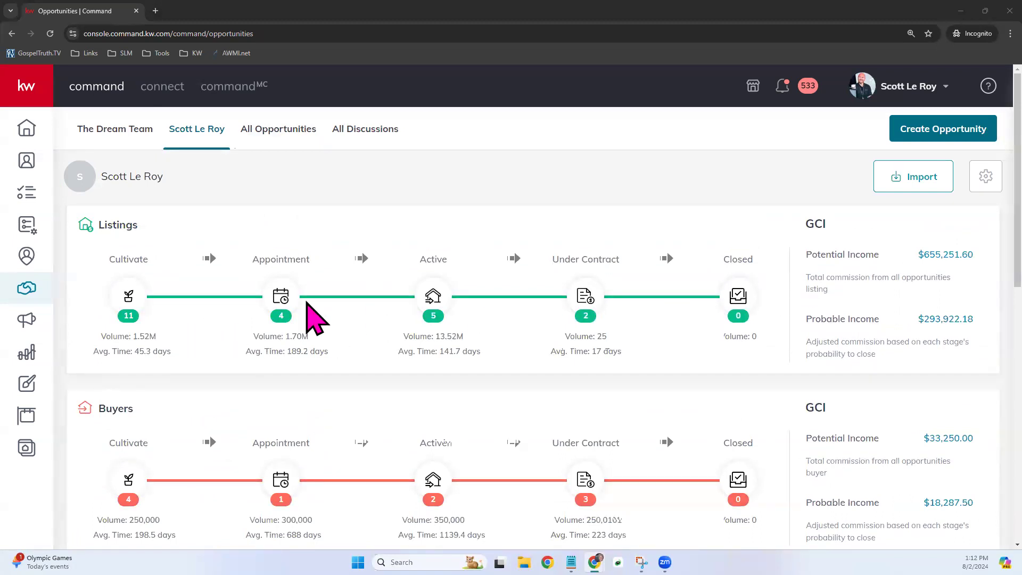
pyautogui.click(258, 128)
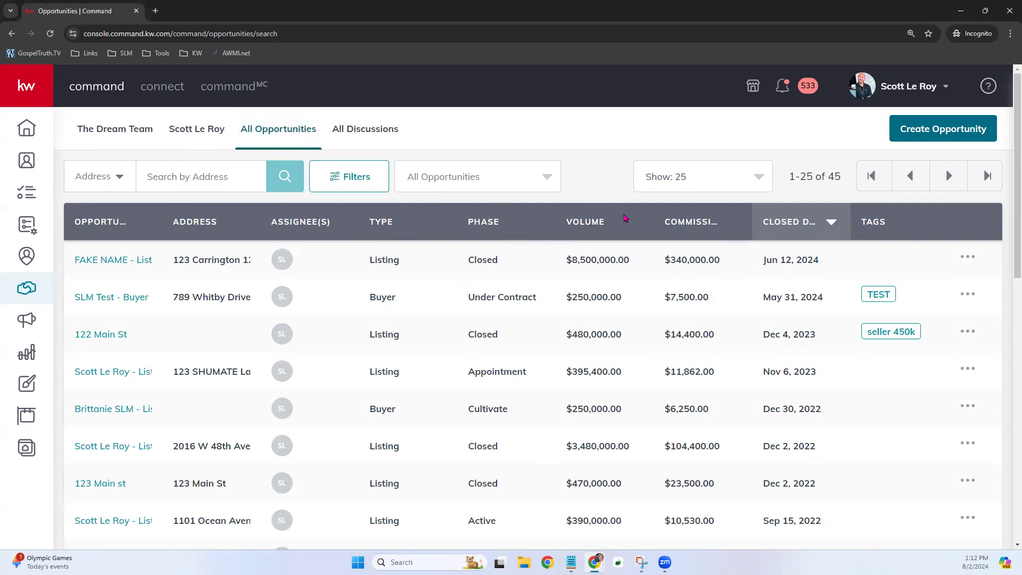
# - Sort the All Opportunities table by Closed Date, newest first
pyautogui.click(824, 221)
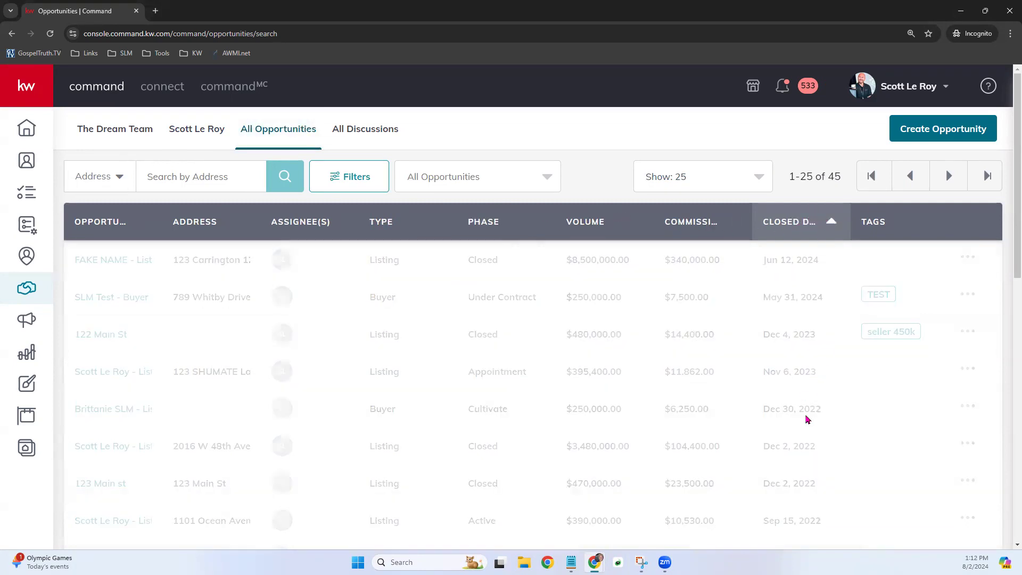
pyautogui.click(828, 221)
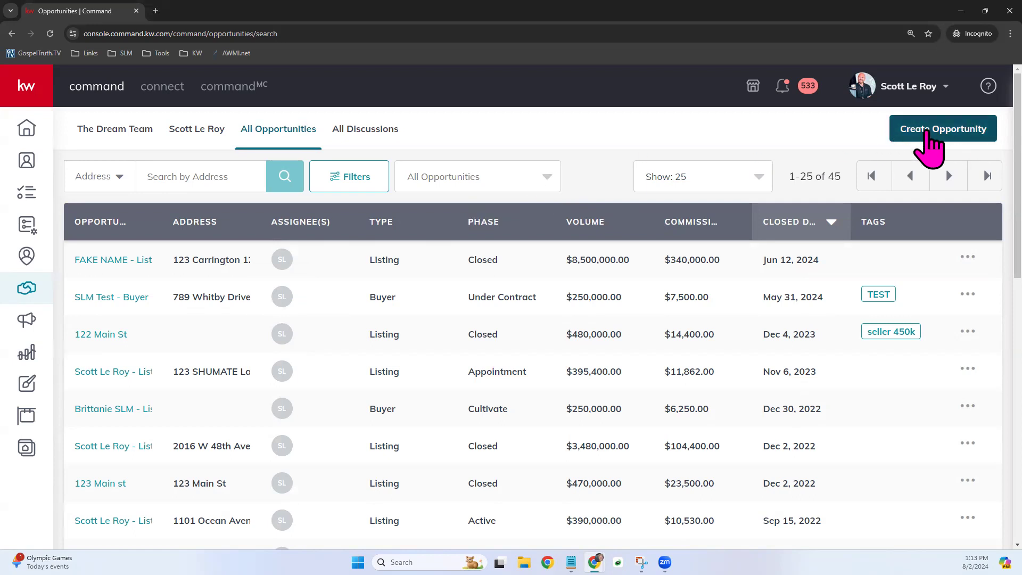
# - Start a new opportunity with market center Orlando SW and opportunity type Listing
pyautogui.click(978, 128)
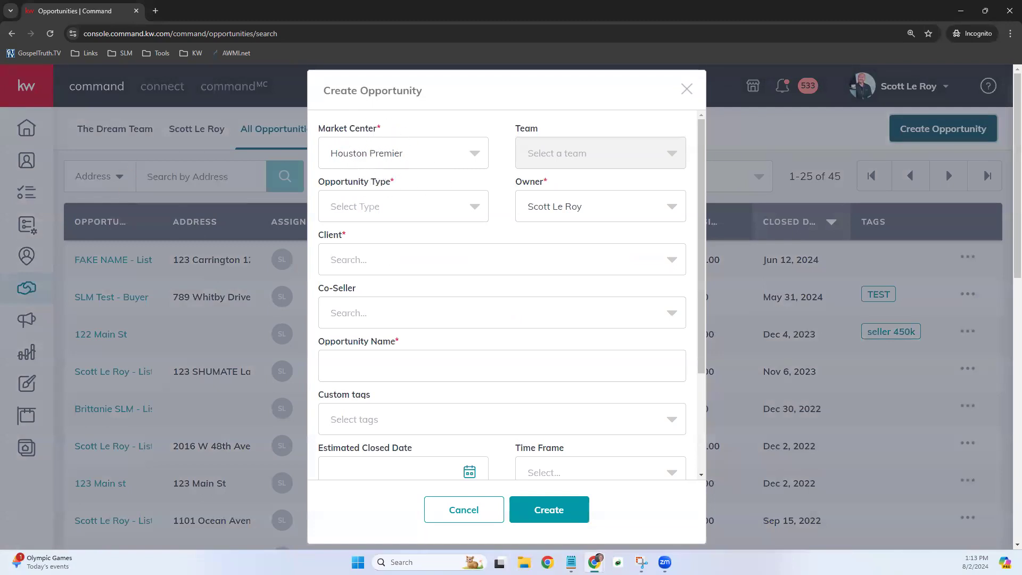
pyautogui.click(411, 151)
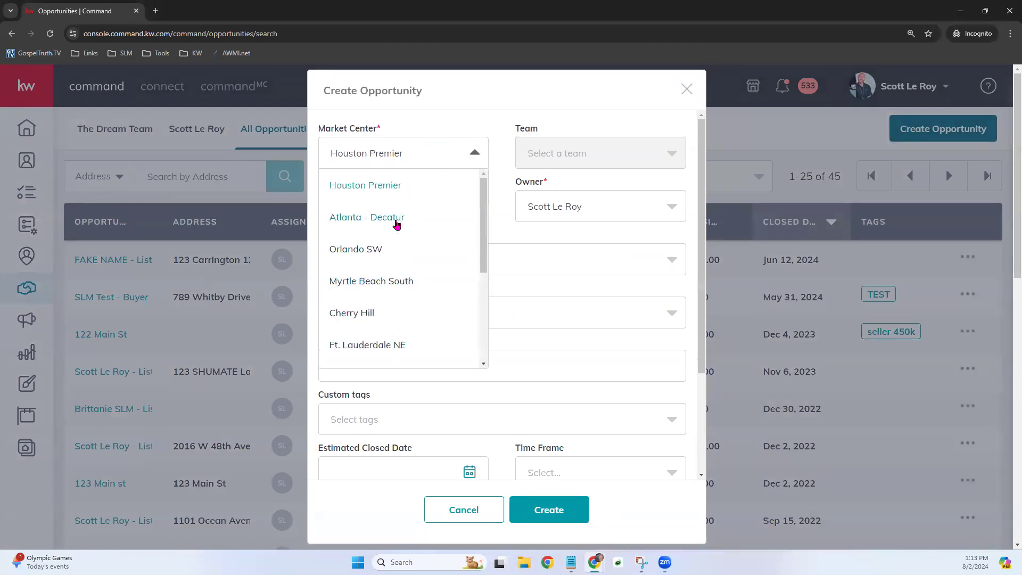
pyautogui.click(364, 250)
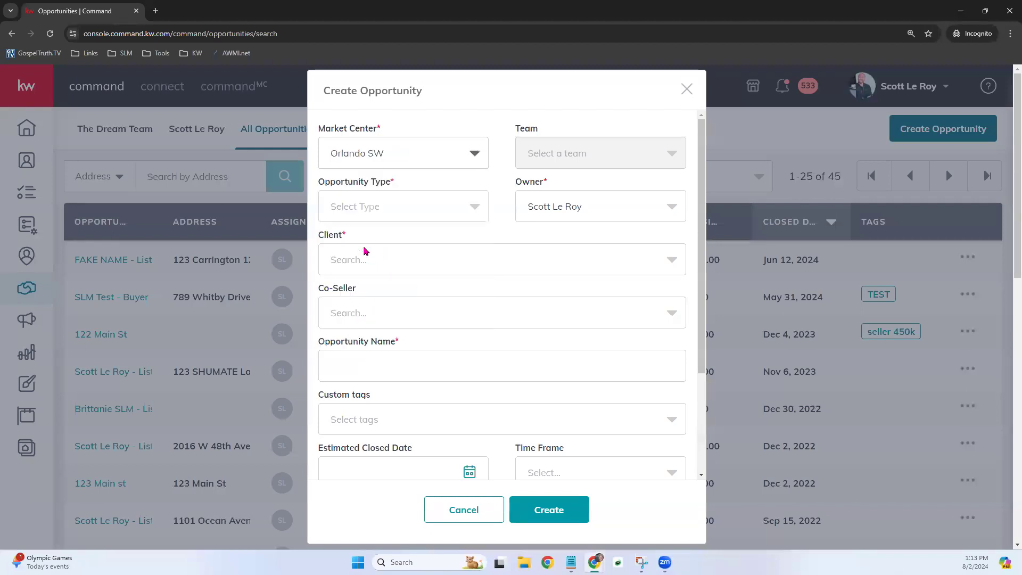
pyautogui.click(429, 198)
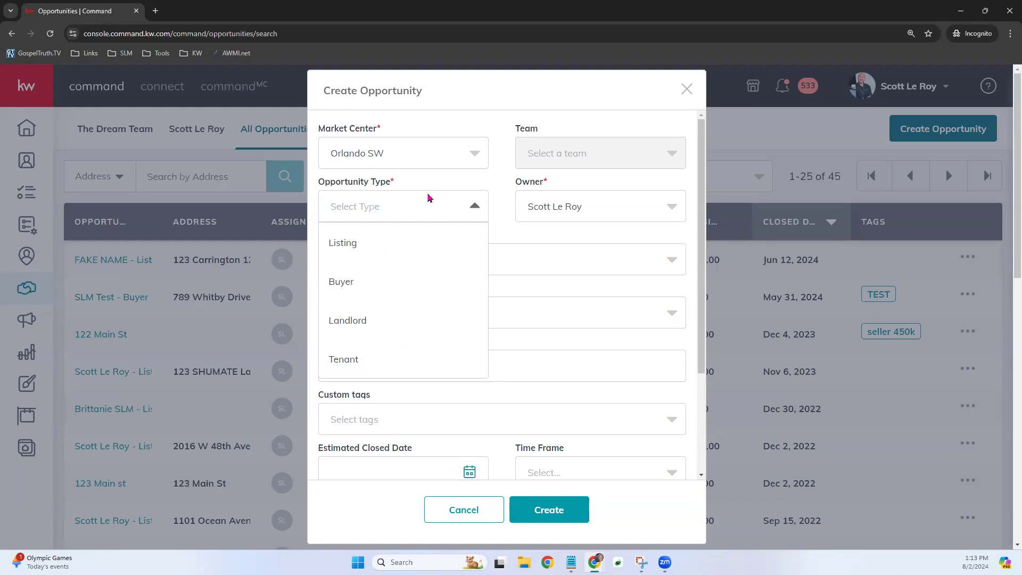
pyautogui.click(346, 246)
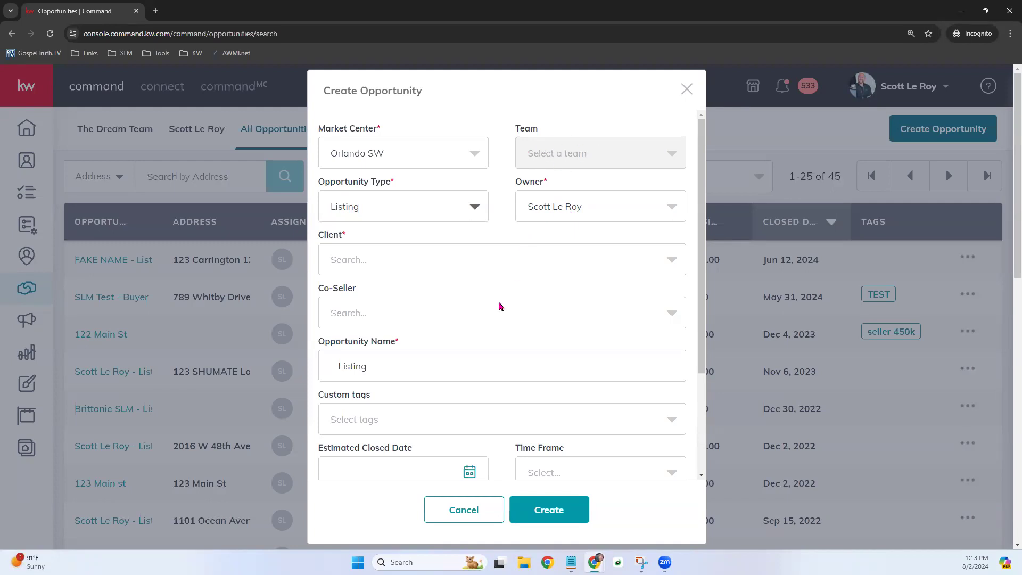
# - Search 'Fake' and pick the sample fake contact as client, leaving Co-Seller empty
pyautogui.scroll(-2, 500, 307)
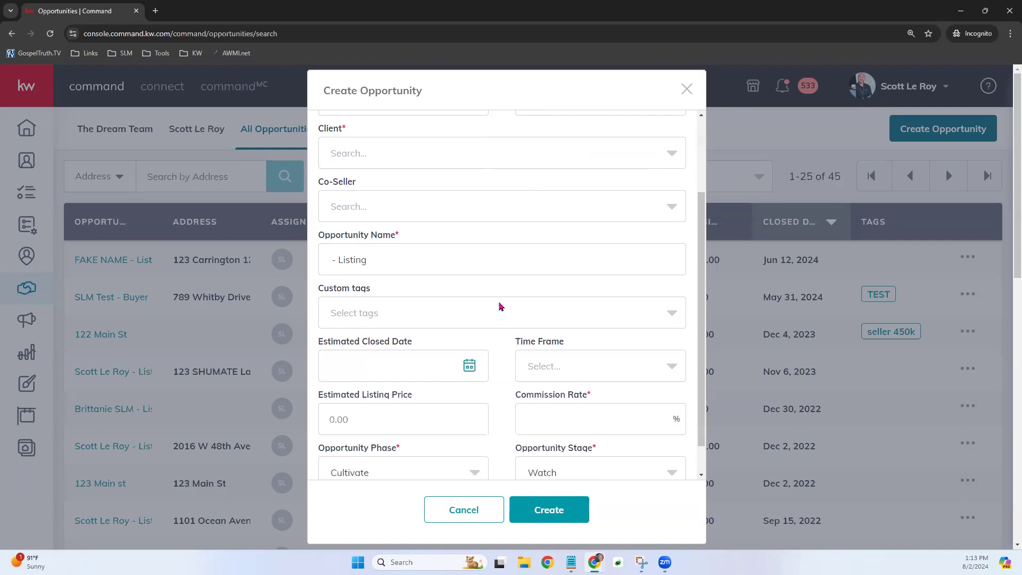
pyautogui.click(380, 154)
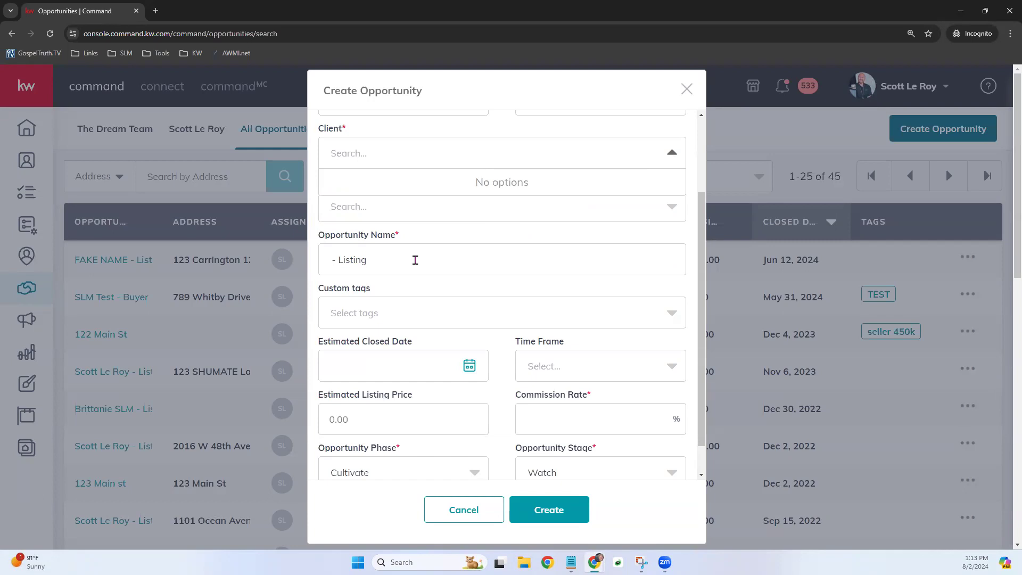
pyautogui.write('Fake')
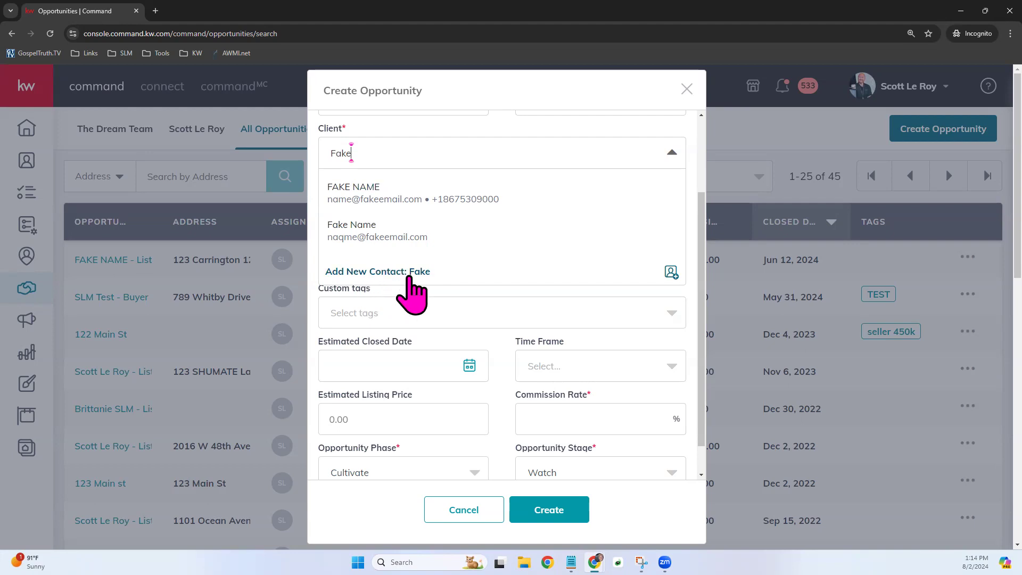
pyautogui.click(390, 201)
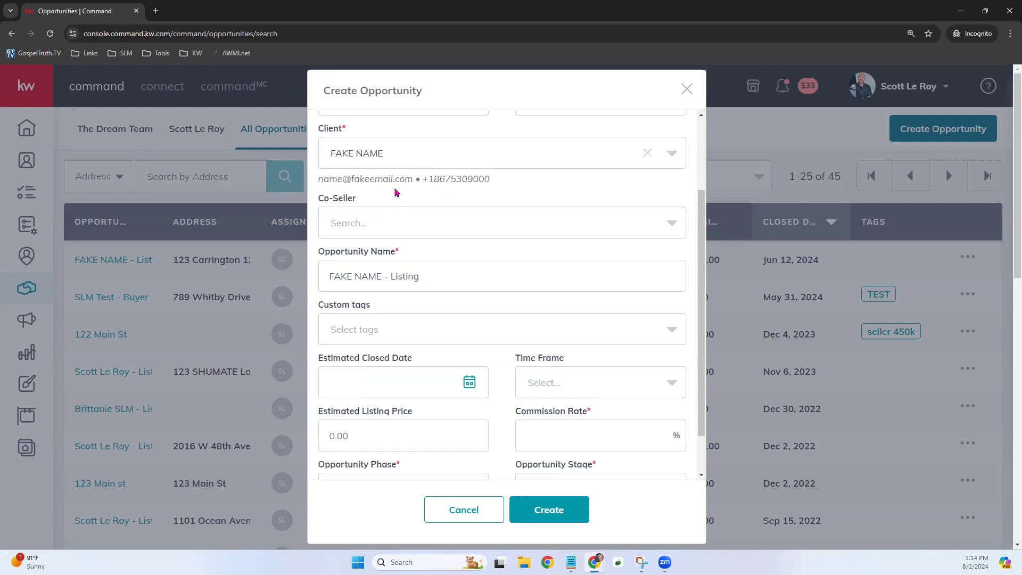
pyautogui.click(381, 227)
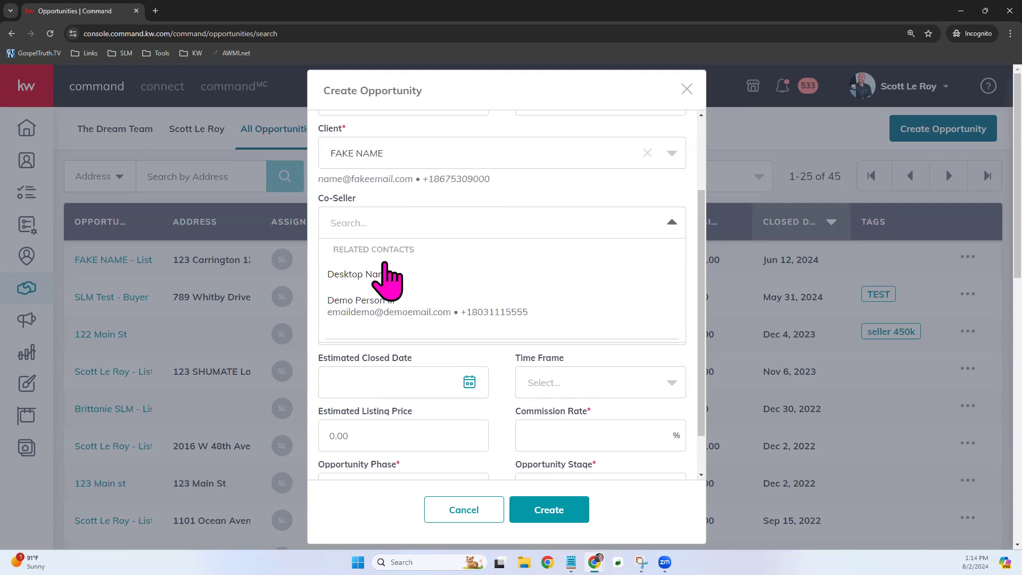
pyautogui.click(500, 198)
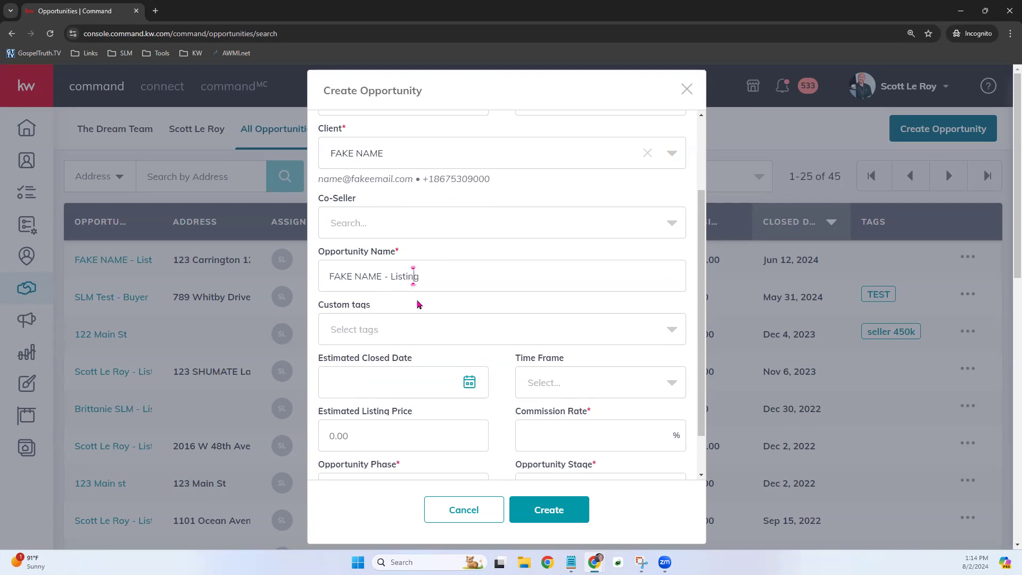
pyautogui.click(432, 277)
pyautogui.moveTo(450, 277); pyautogui.dragTo(325, 277)
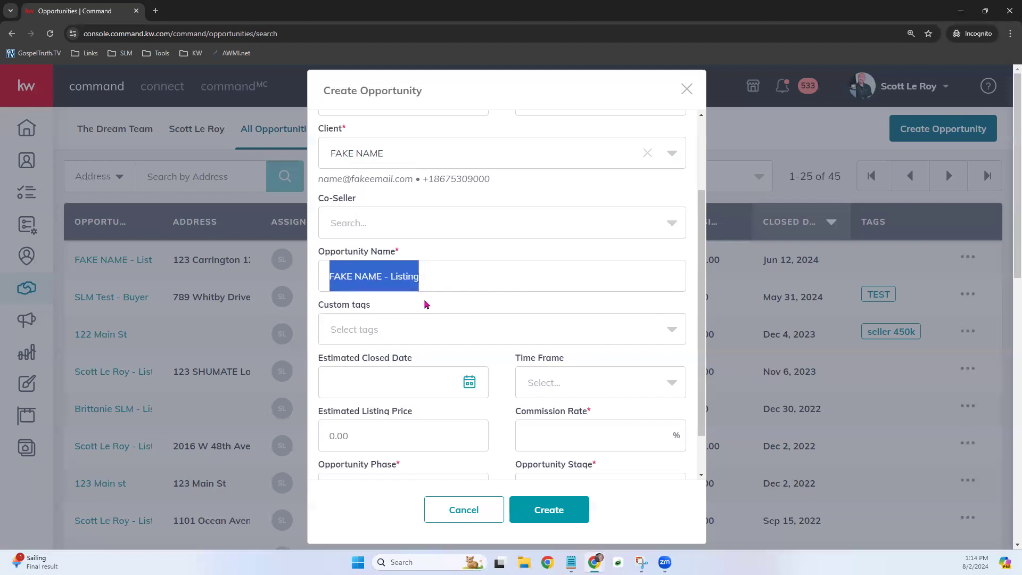
pyautogui.press('BackSpace')
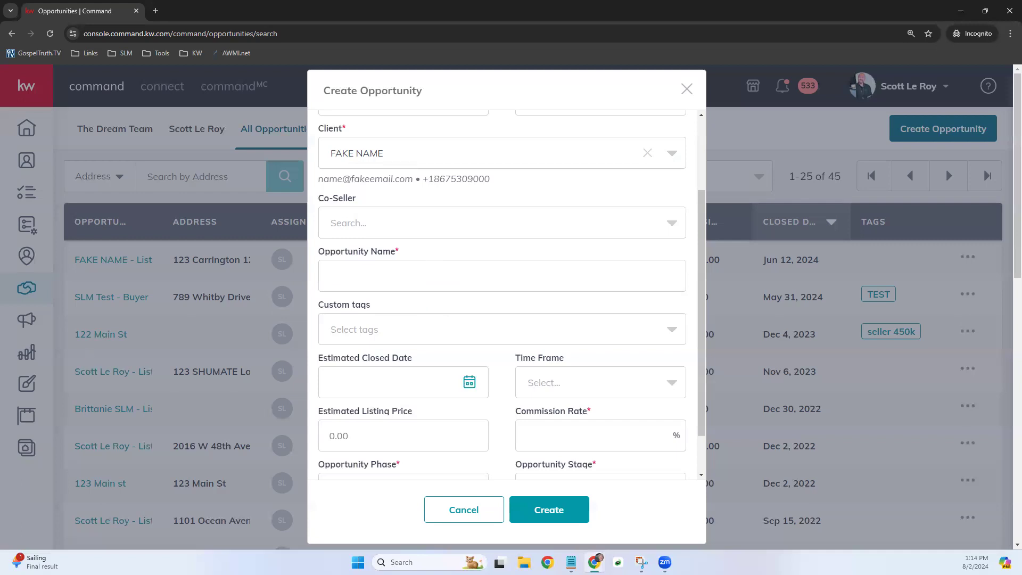
pyautogui.scroll(-1, 598, 291)
pyautogui.scroll(-1, 598, 290)
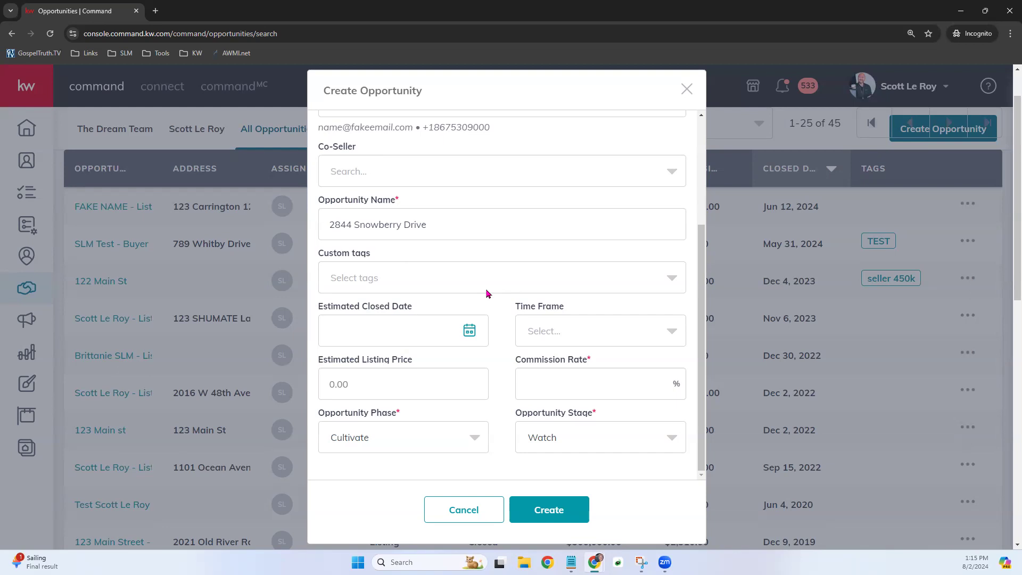
# - Add the existing Military custom tag and create a new Relocation tag
pyautogui.click(487, 290)
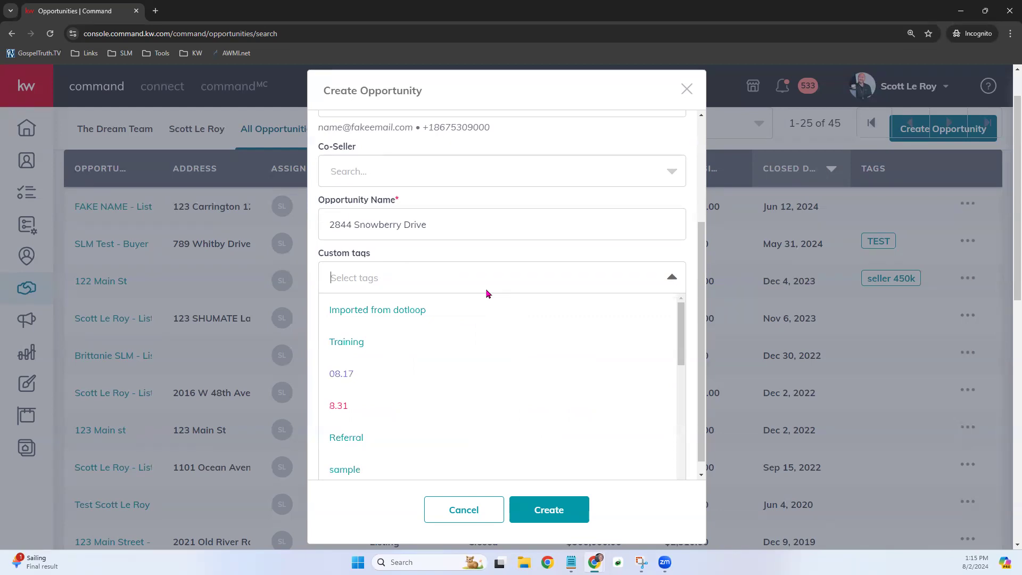
pyautogui.write('Invest')
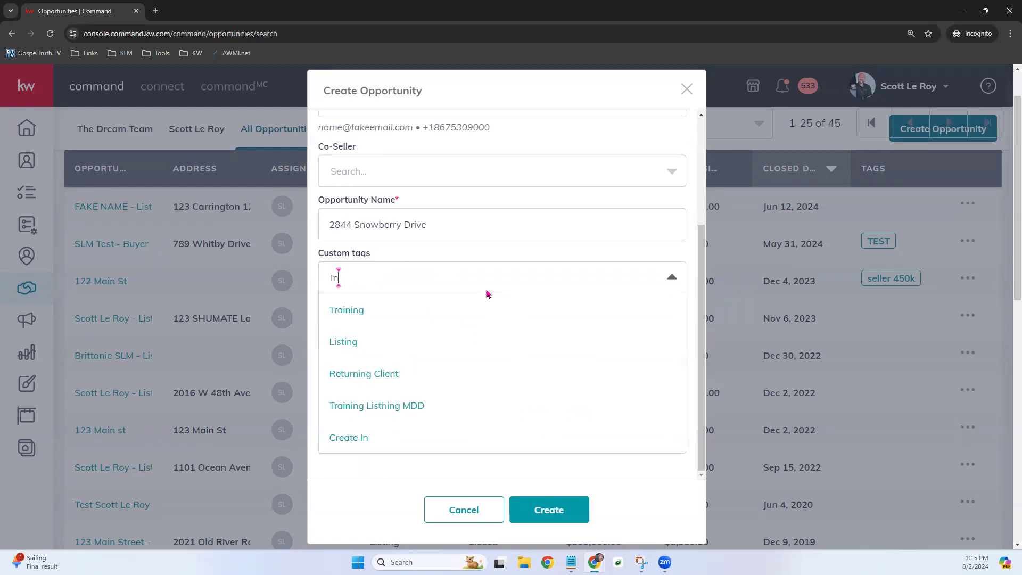
pyautogui.press('BackSpace')
pyautogui.press('BackSpace')
pyautogui.press('BackSpace')
pyautogui.press('BackSpace')
pyautogui.press('BackSpace')
pyautogui.press('BackSpace')
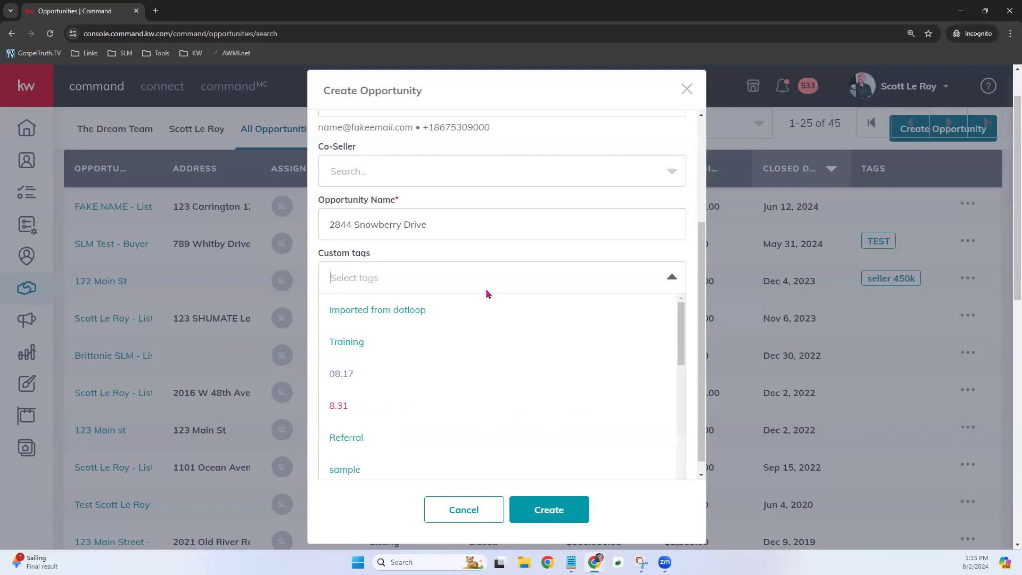
pyautogui.write('Military')
pyautogui.click(336, 312)
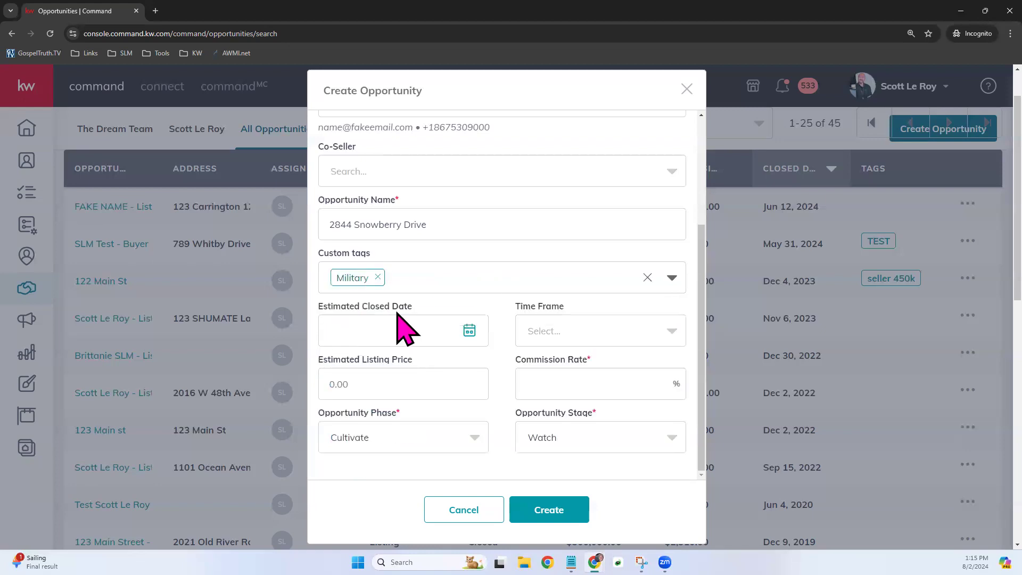
pyautogui.write('Relocation')
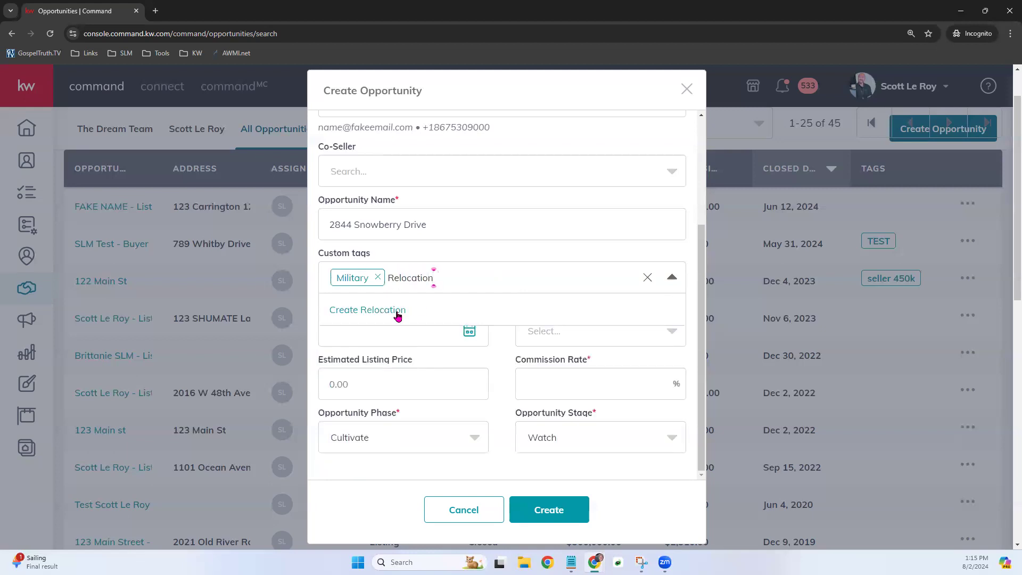
pyautogui.click(399, 316)
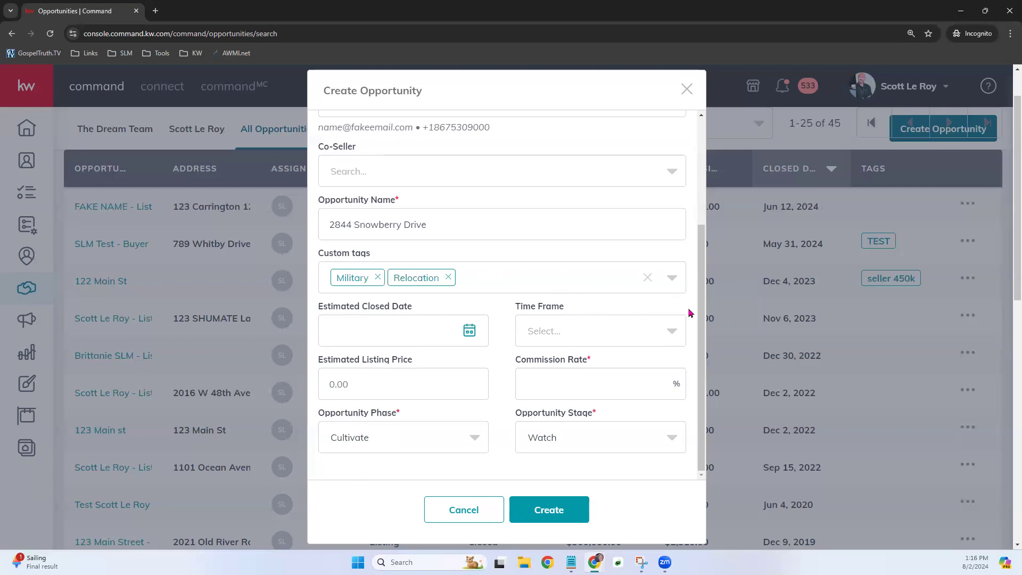
pyautogui.scroll(-1, 690, 312)
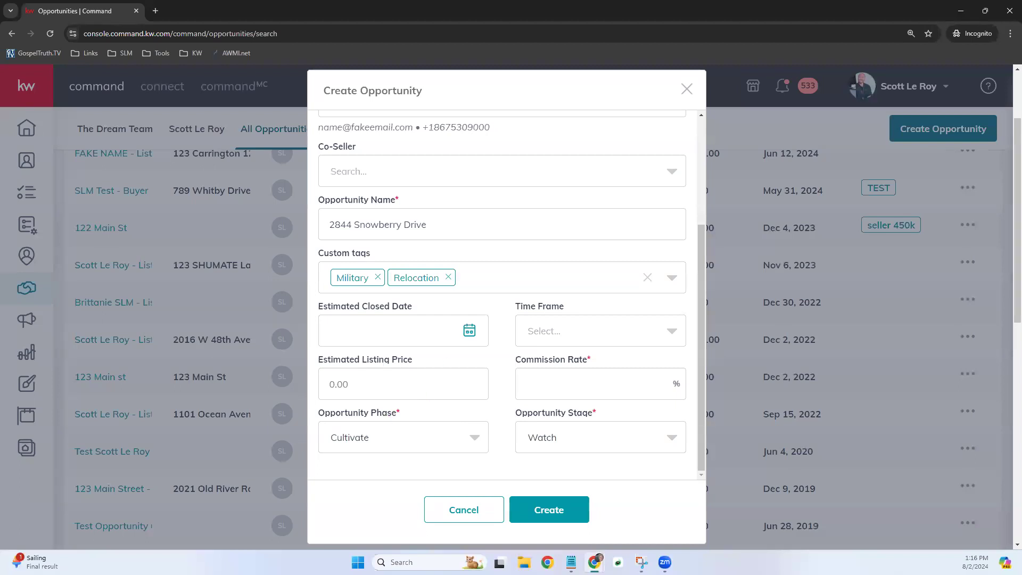
# - Enter 4 as the opportunity's Commission Rate and leave the Time Frame unchanged
pyautogui.click(559, 332)
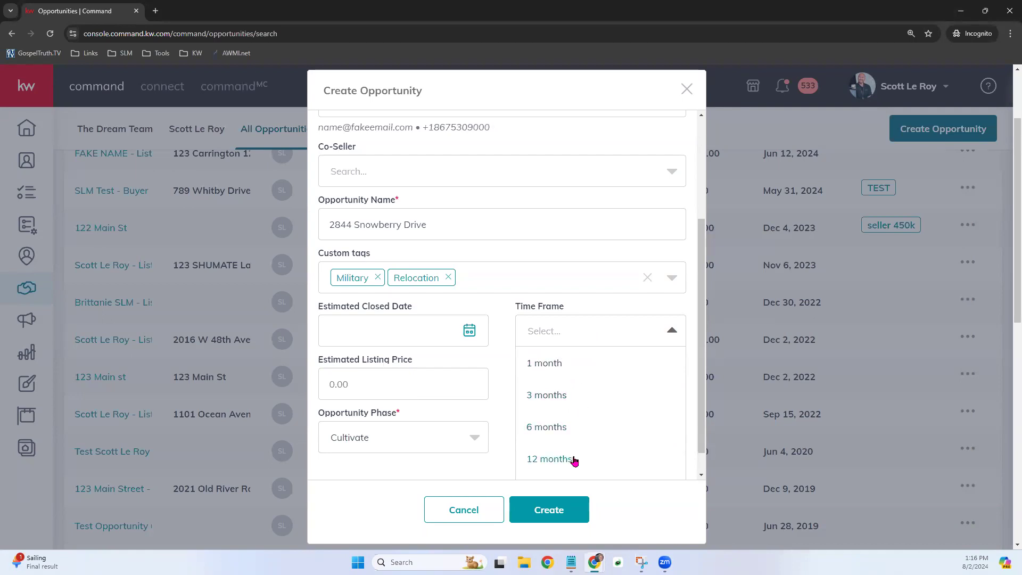
pyautogui.click(505, 389)
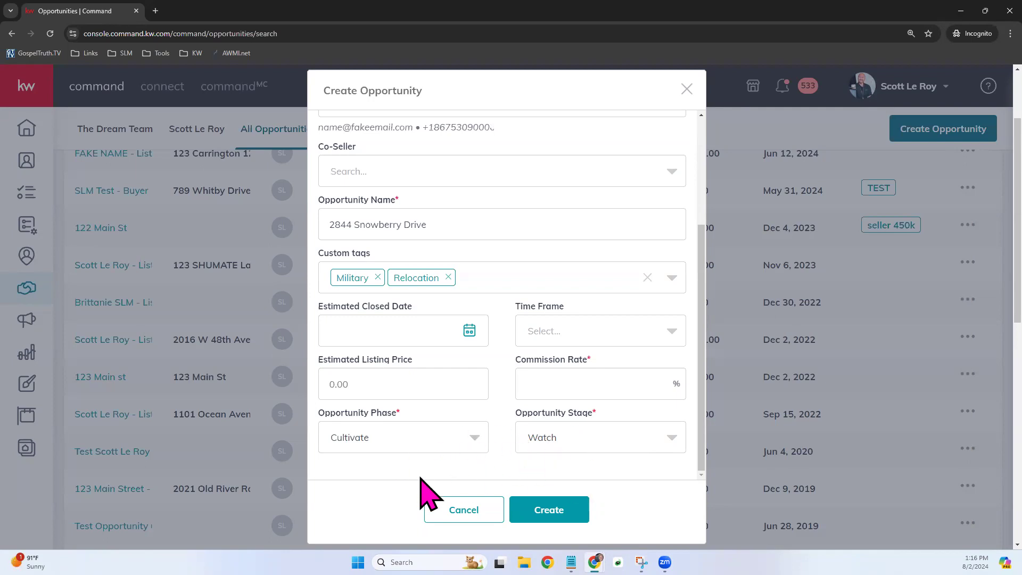
pyautogui.click(580, 385)
pyautogui.write('4')
pyautogui.click(567, 505)
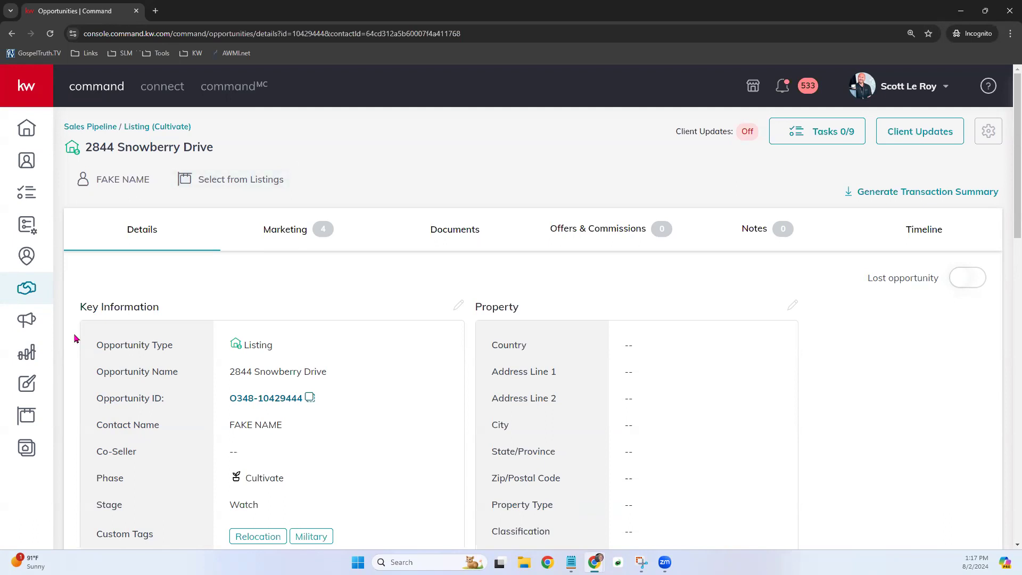
pyautogui.click(28, 290)
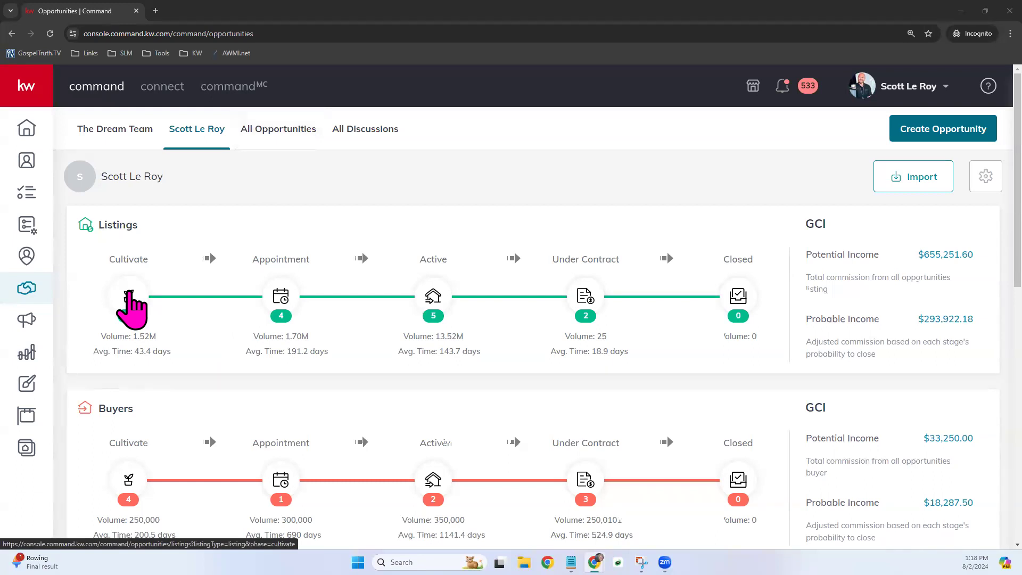
# - Open the Listings: Cultivate board from the Listings pipeline
pyautogui.click(129, 292)
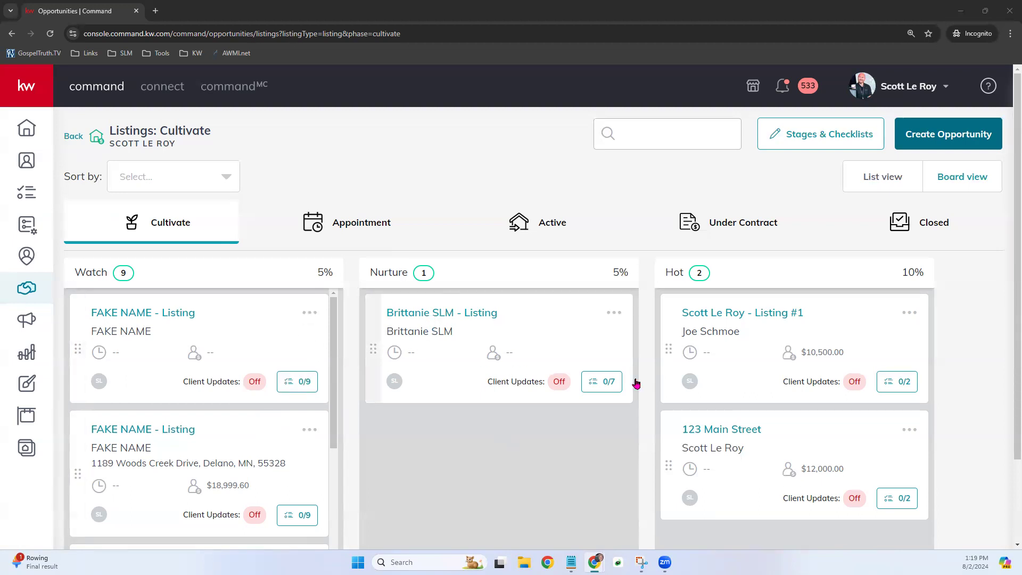
pyautogui.scroll(-6, 286, 404)
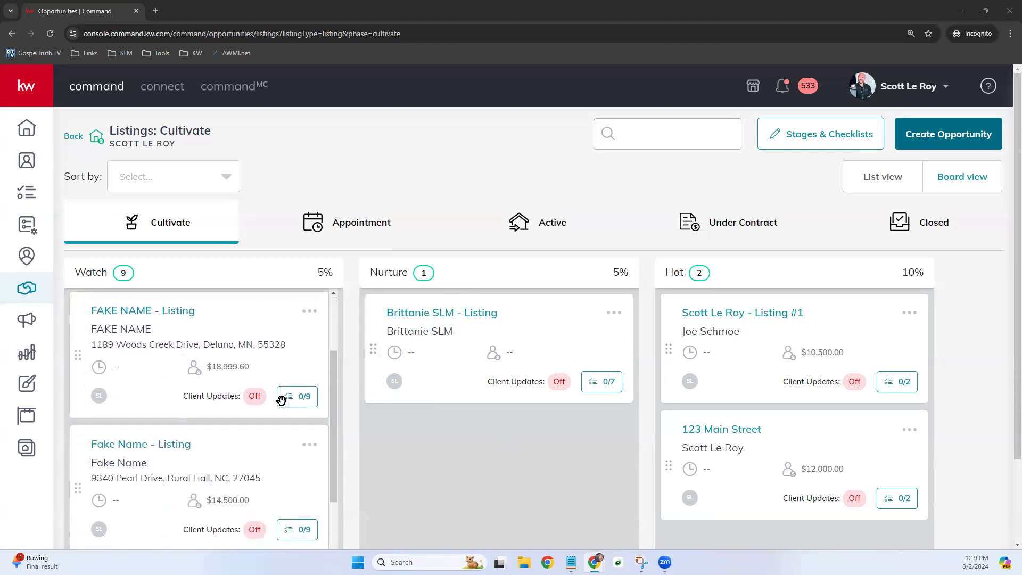
pyautogui.scroll(-7, 282, 400)
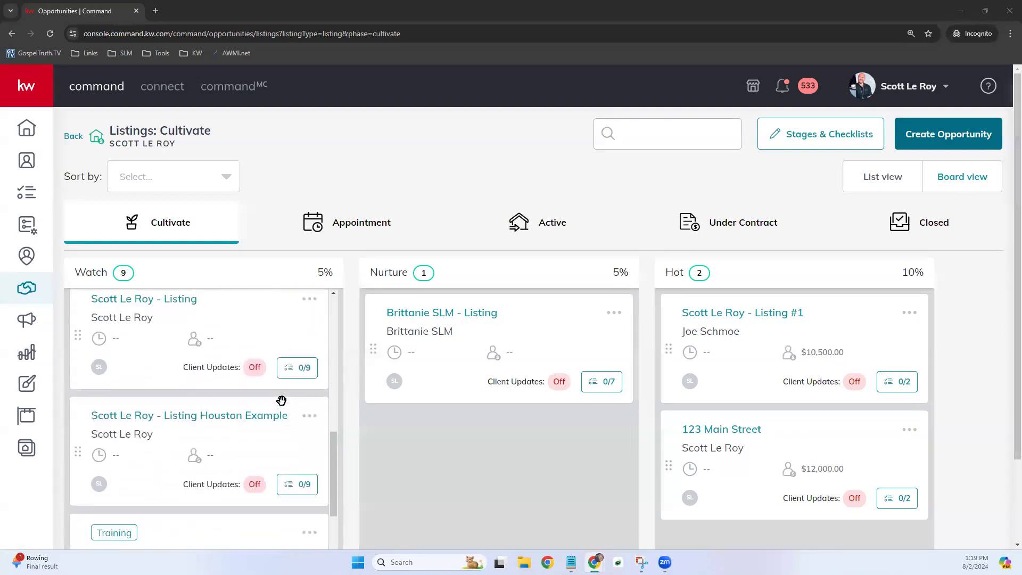
pyautogui.scroll(-8, 282, 401)
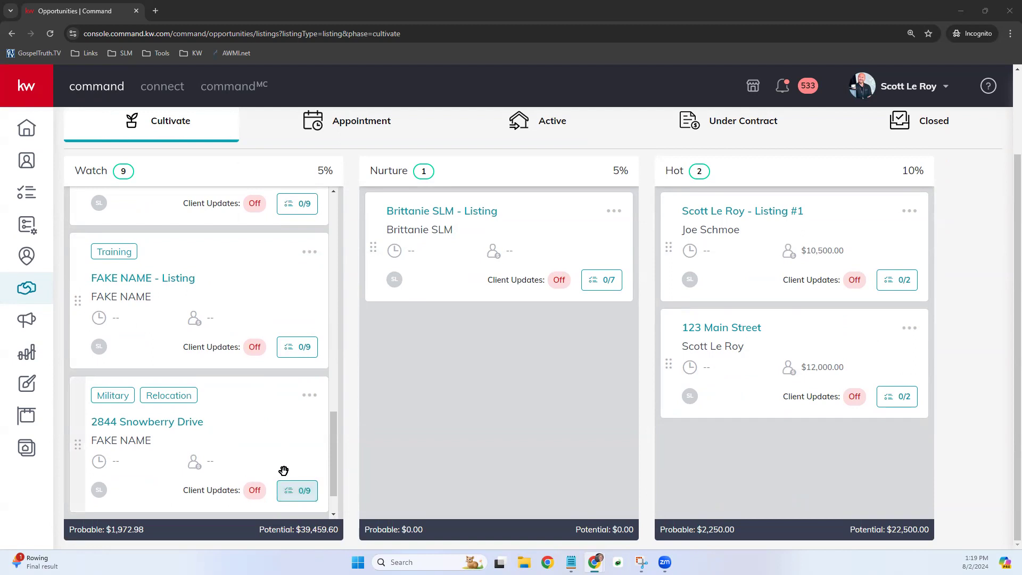
pyautogui.click(297, 496)
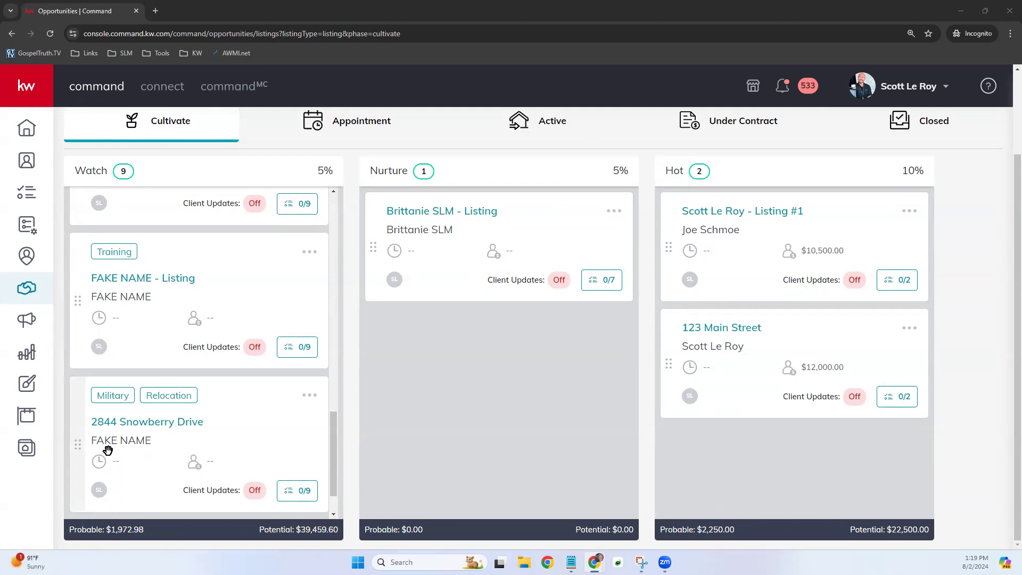
pyautogui.moveTo(112, 454); pyautogui.dragTo(654, 406)
pyautogui.scroll(2, 548, 441)
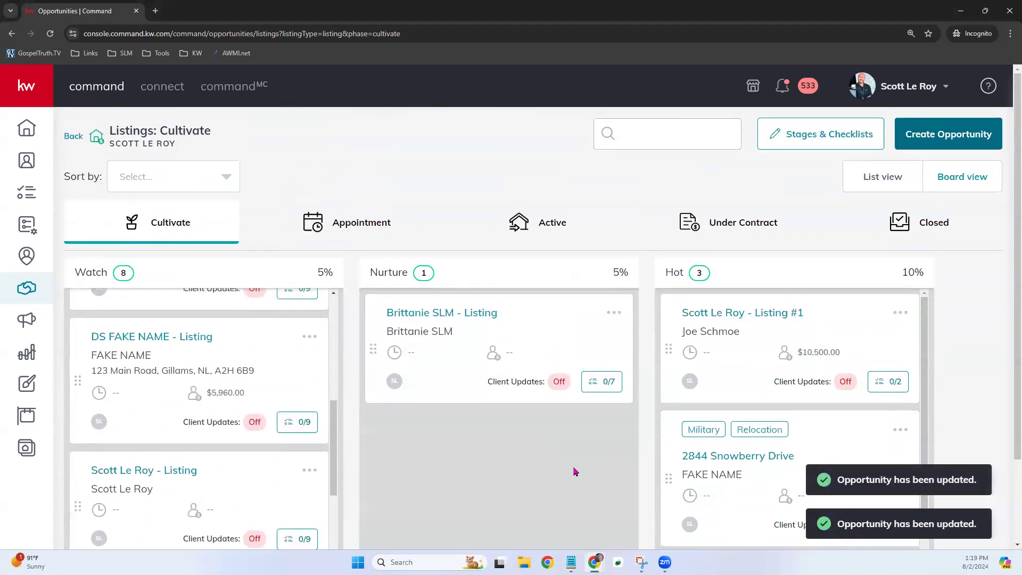
pyautogui.moveTo(725, 474); pyautogui.dragTo(556, 205)
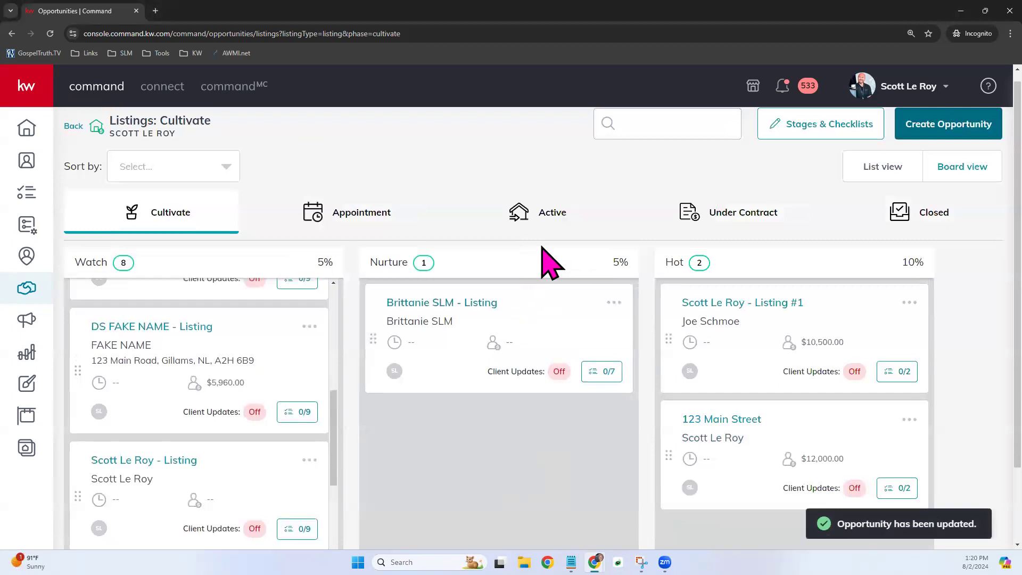
pyautogui.click(541, 215)
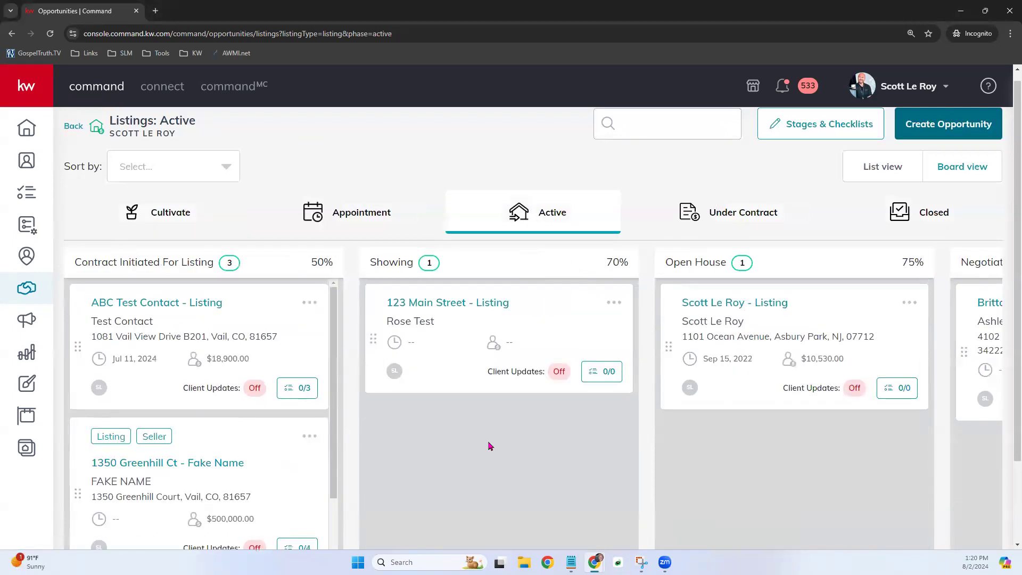
pyautogui.scroll(-3, 269, 436)
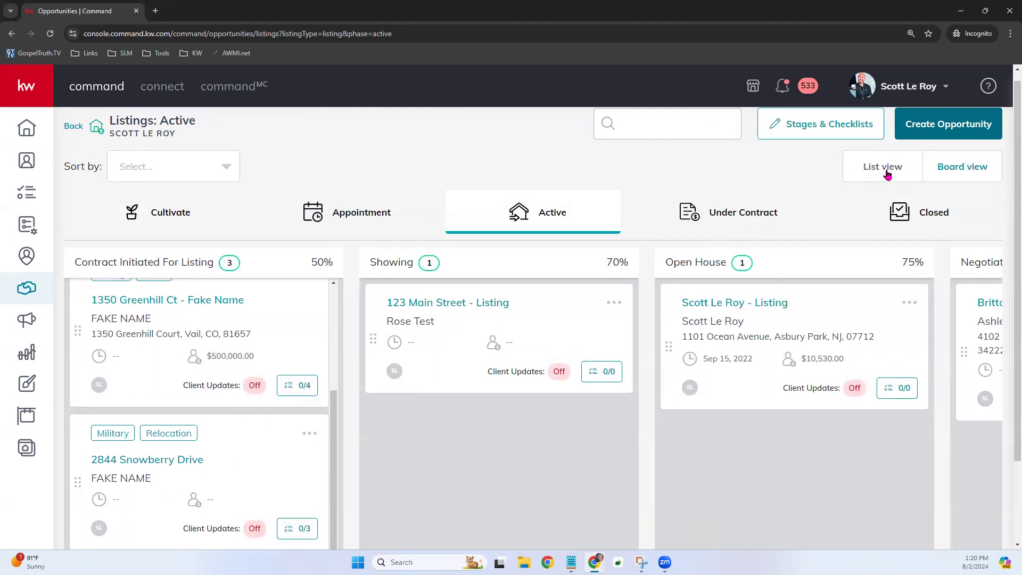
pyautogui.click(972, 164)
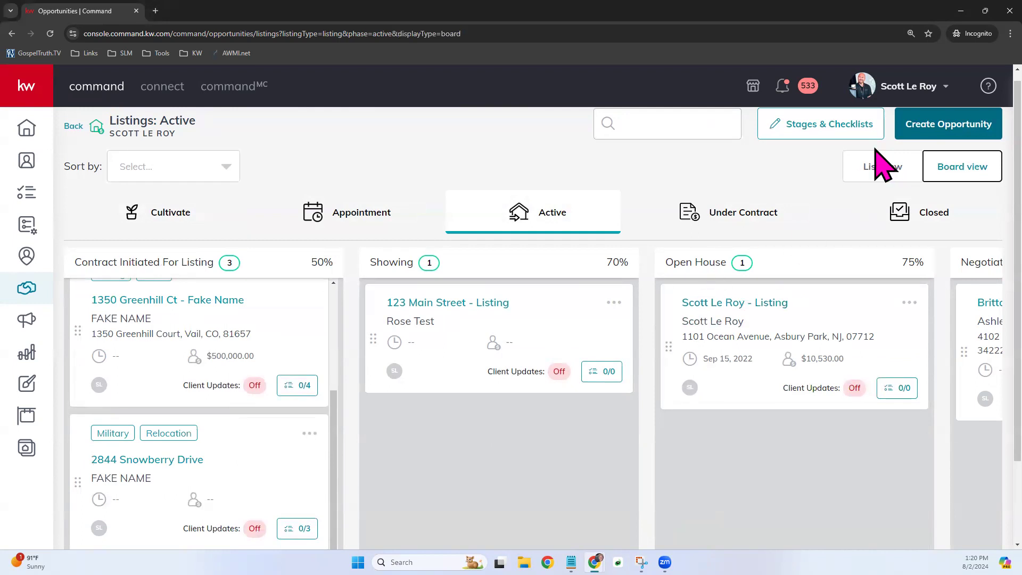
pyautogui.click(881, 165)
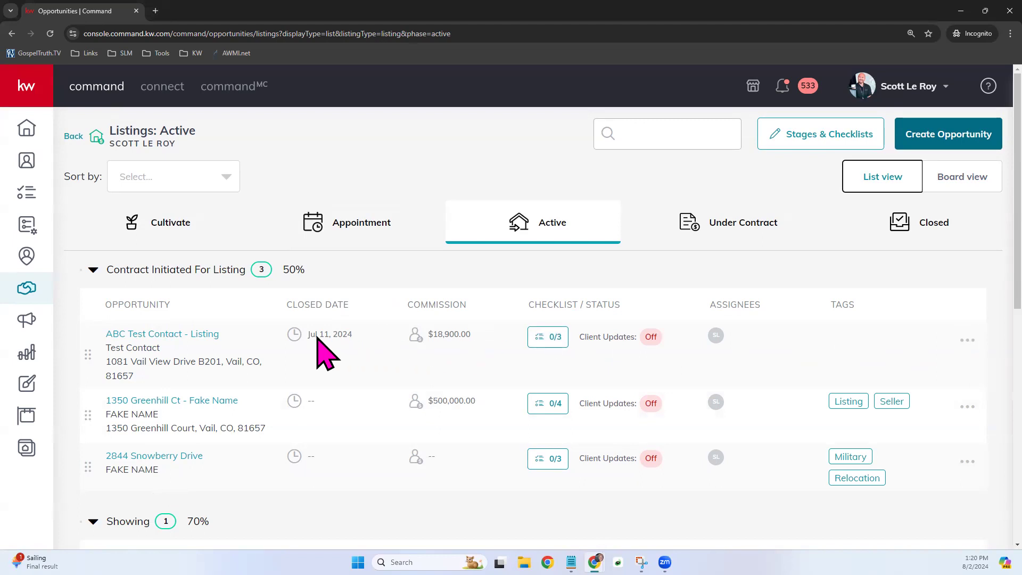
pyautogui.scroll(-5, 344, 417)
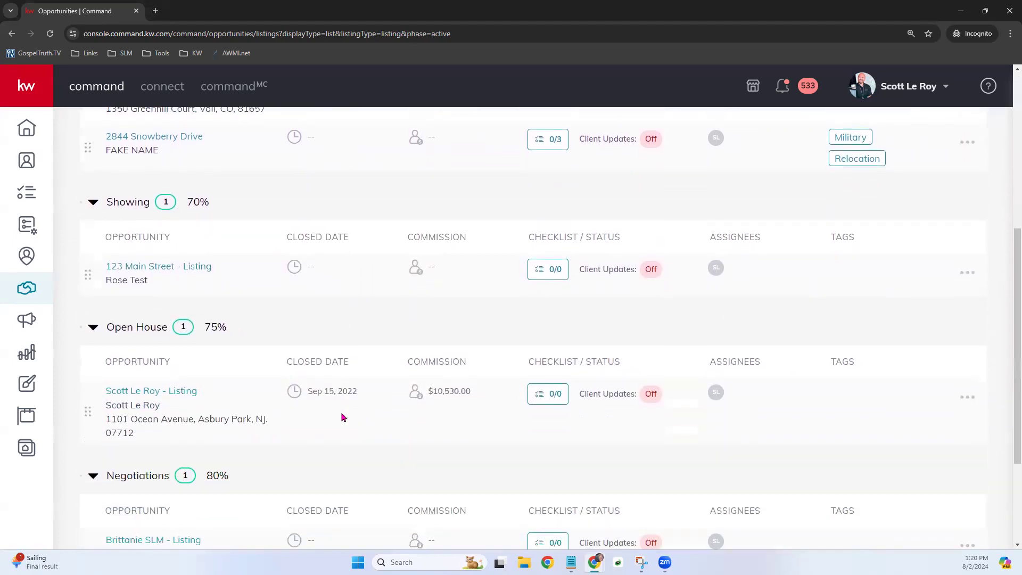
pyautogui.scroll(-1, 344, 417)
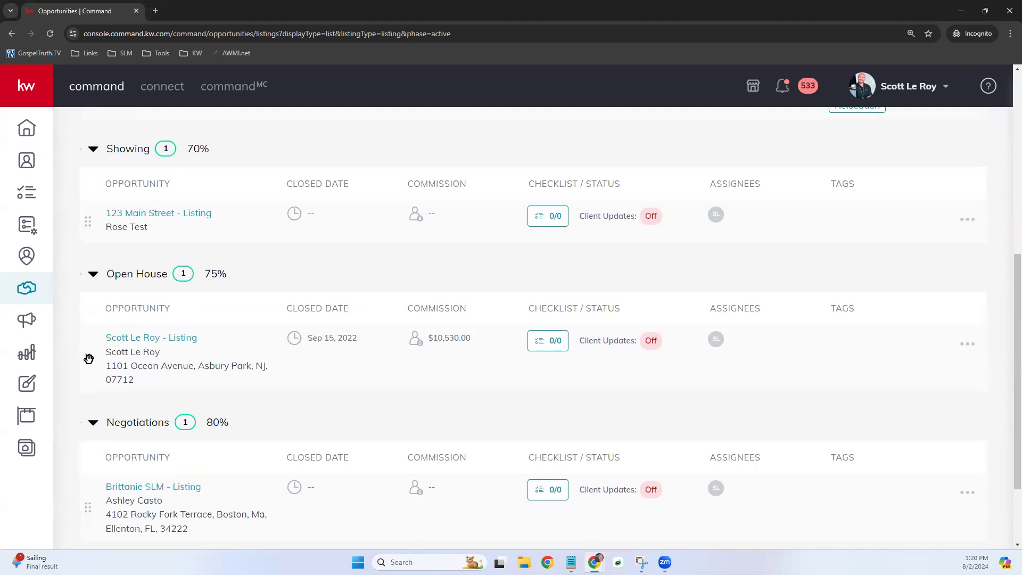
pyautogui.moveTo(89, 358); pyautogui.dragTo(96, 230)
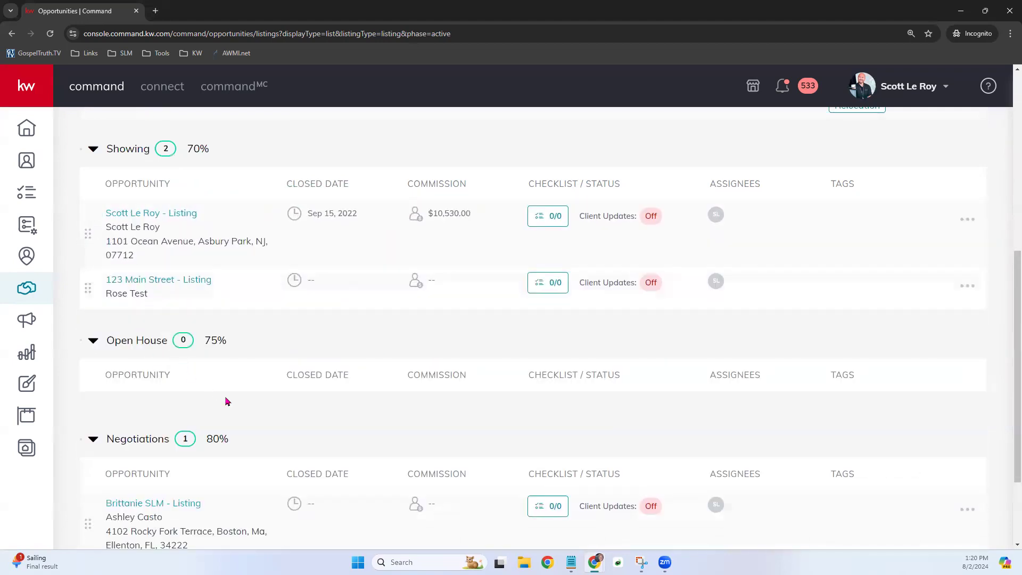
pyautogui.scroll(2, 229, 401)
pyautogui.scroll(5, 229, 401)
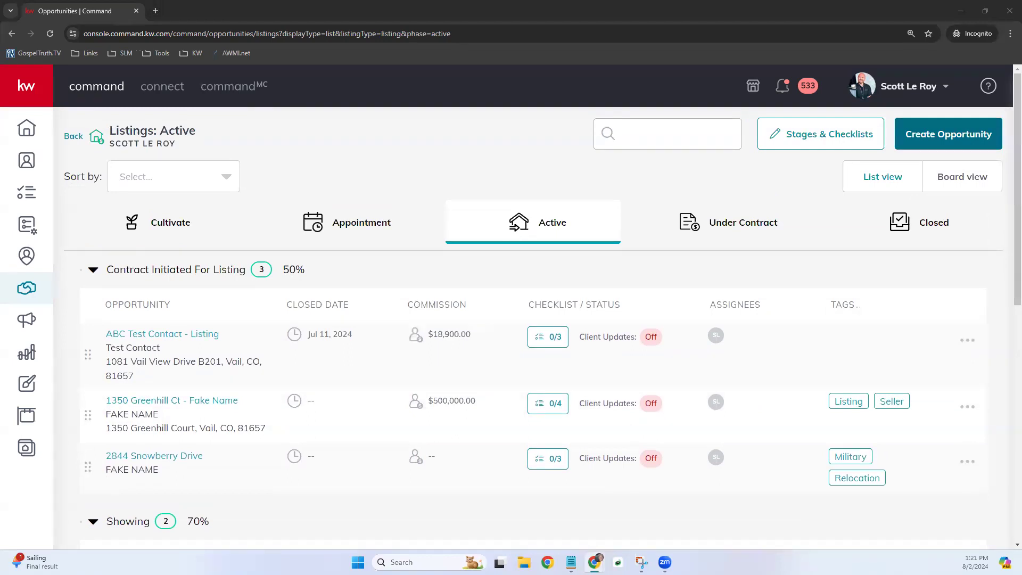
pyautogui.click(967, 180)
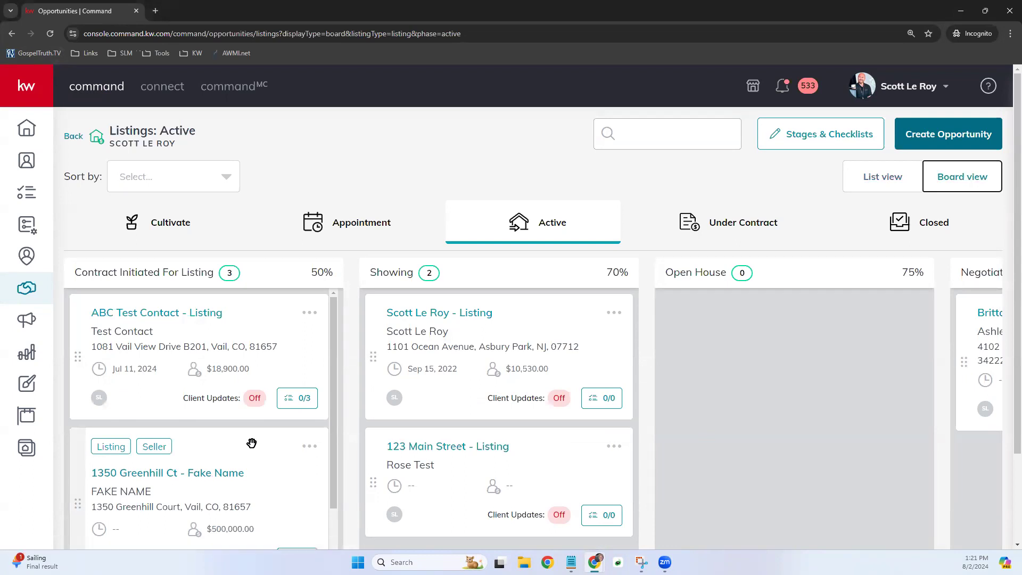
pyautogui.scroll(-3, 304, 474)
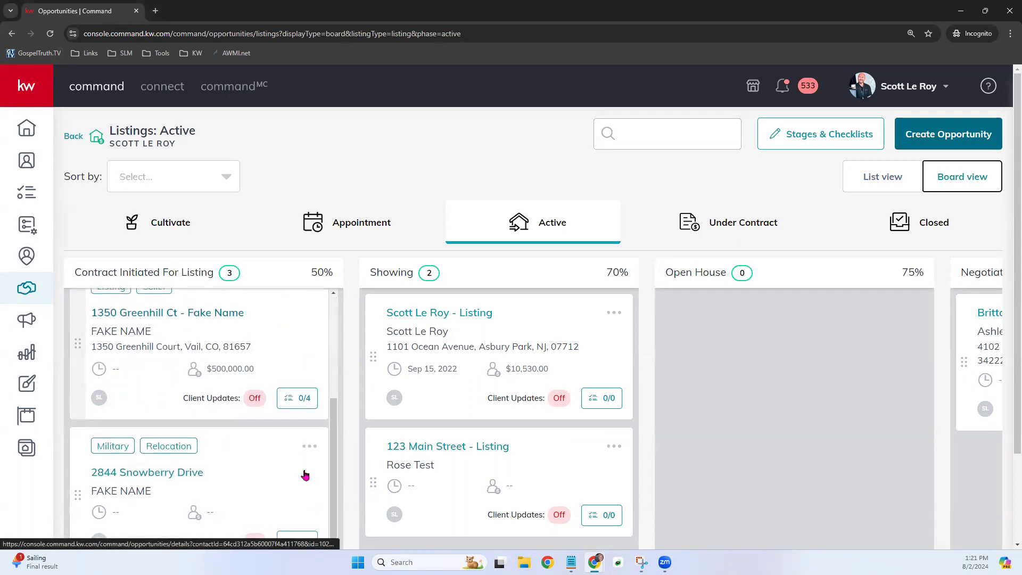
pyautogui.click(157, 470)
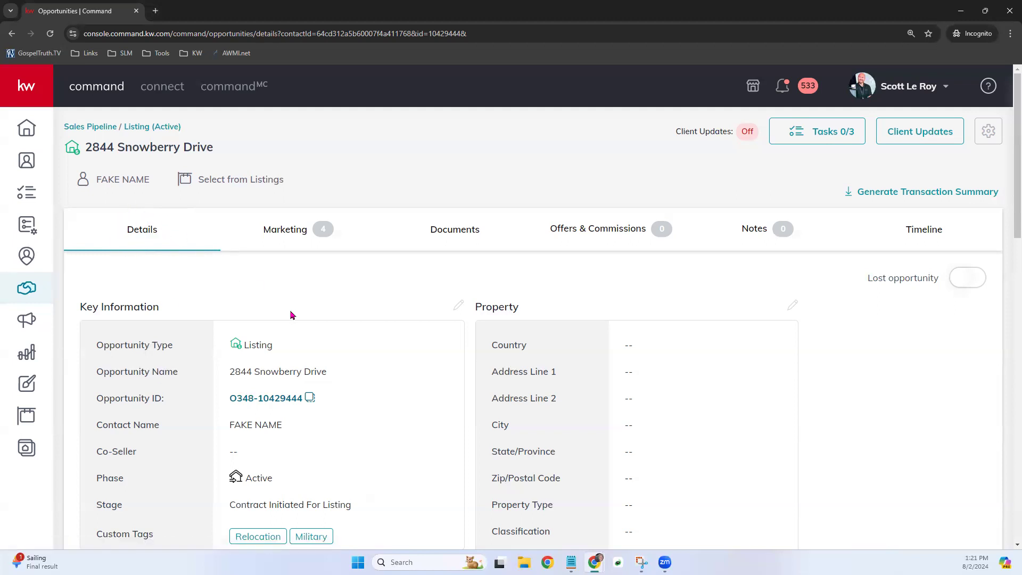
pyautogui.scroll(-2, 320, 319)
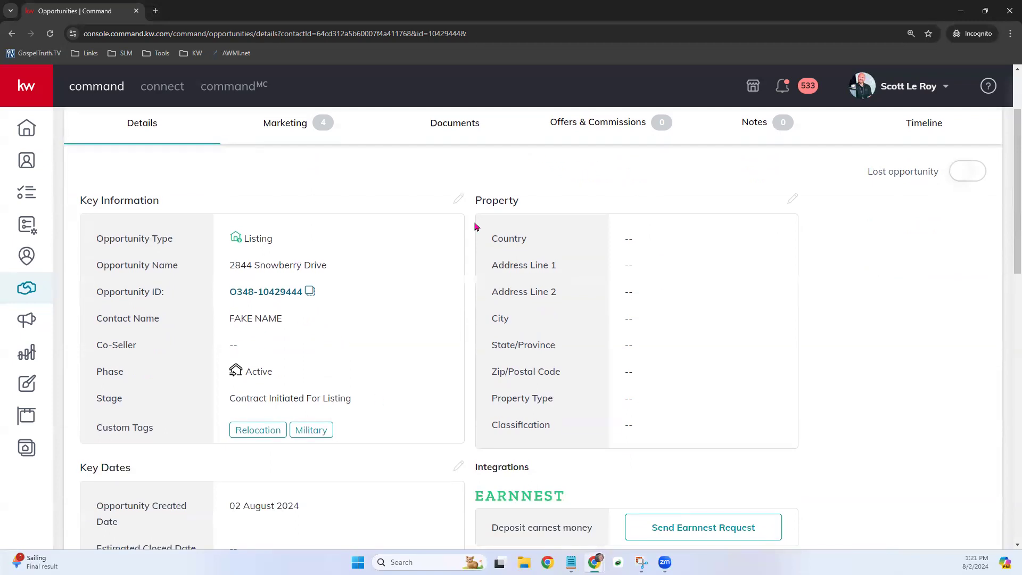
pyautogui.scroll(-5, 484, 354)
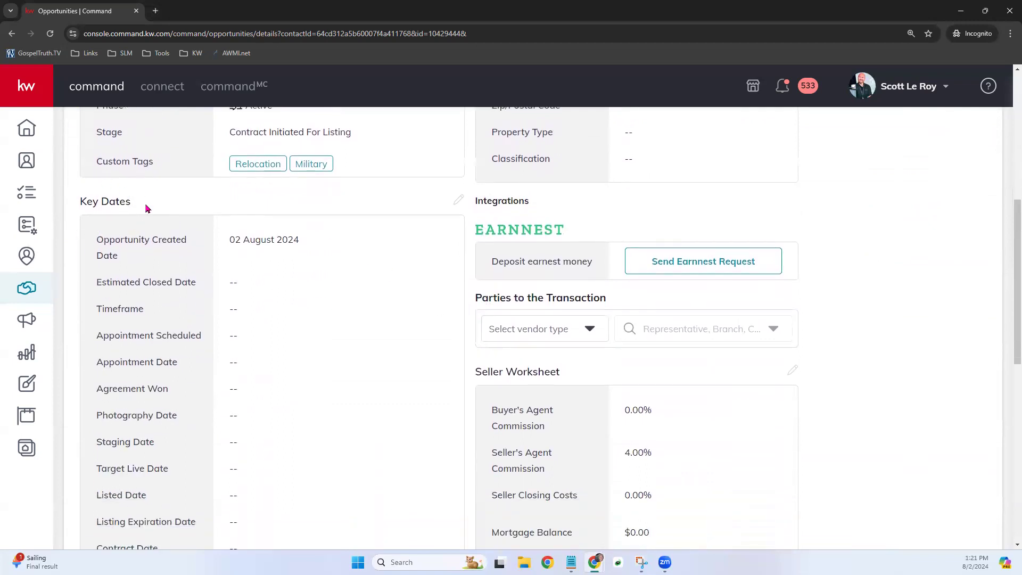
pyautogui.scroll(-4, 352, 375)
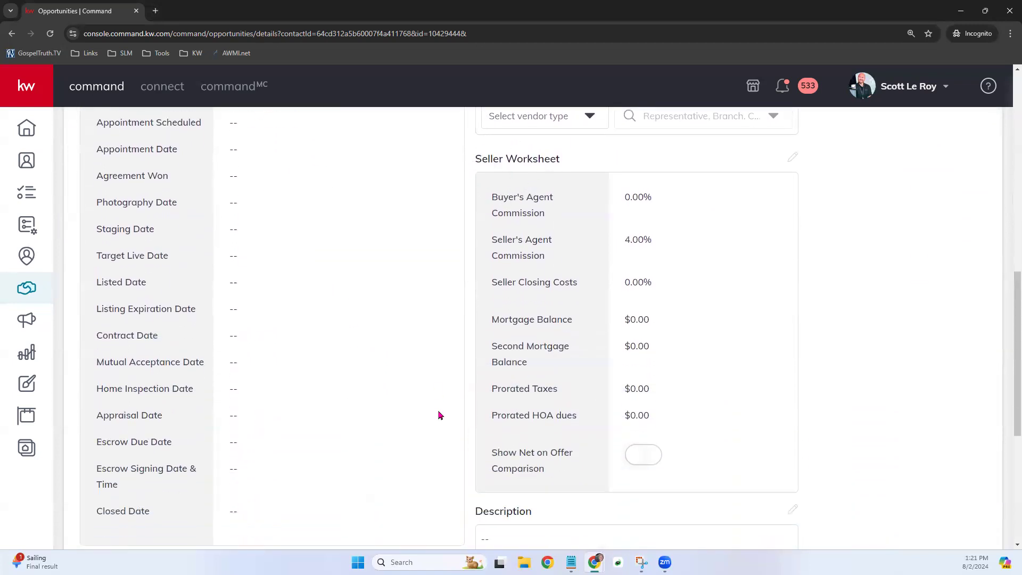
pyautogui.scroll(-6, 440, 415)
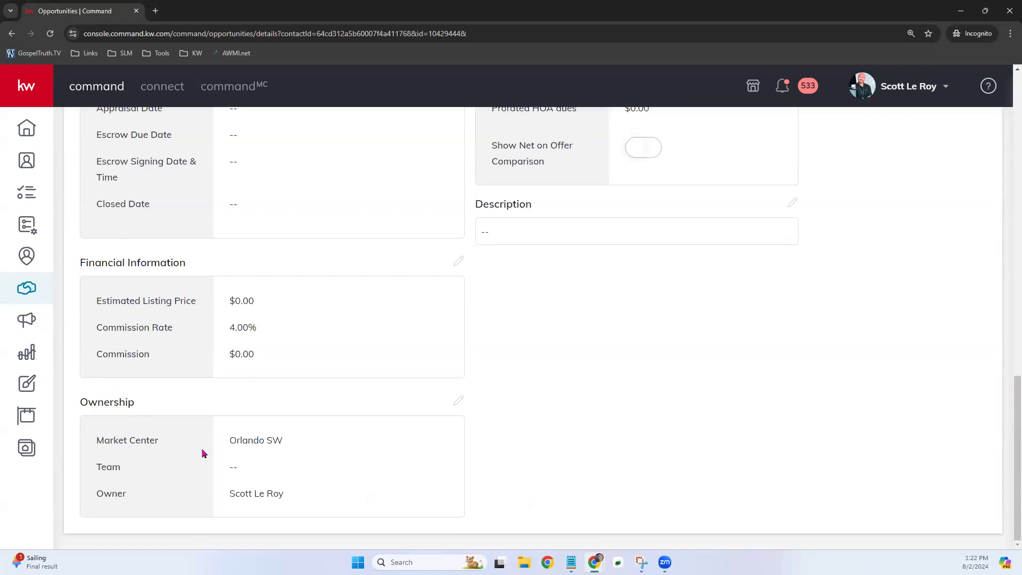
pyautogui.scroll(8, 304, 415)
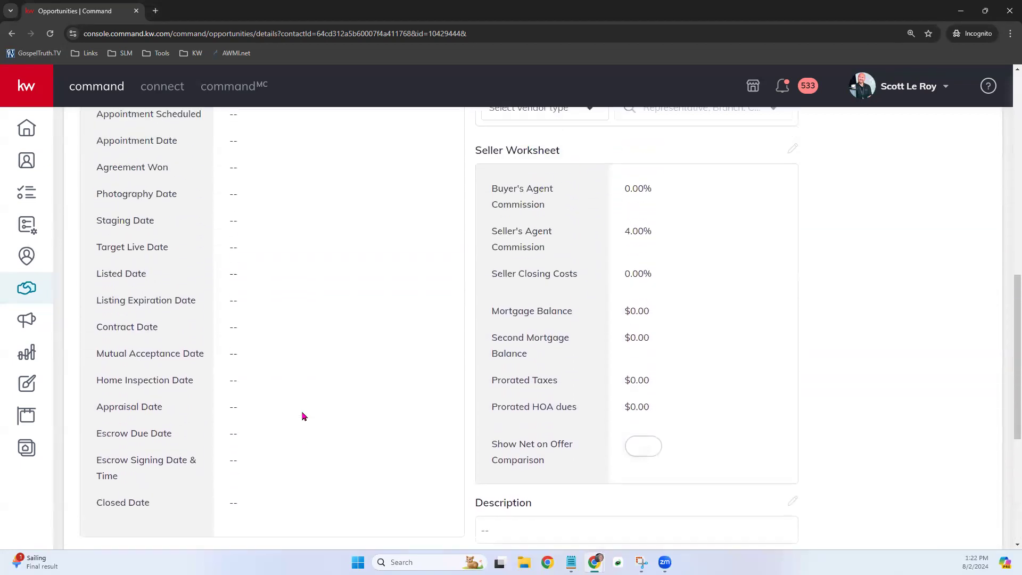
pyautogui.scroll(8, 304, 416)
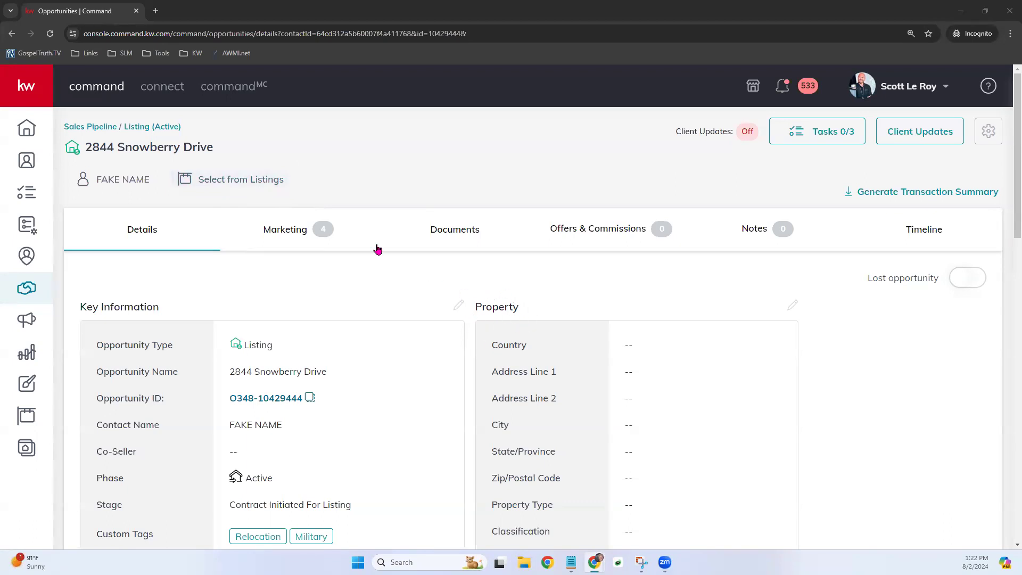
# - Search All Listings in KWLS by MLS Number 1009834 from Select from Listings
pyautogui.click(222, 189)
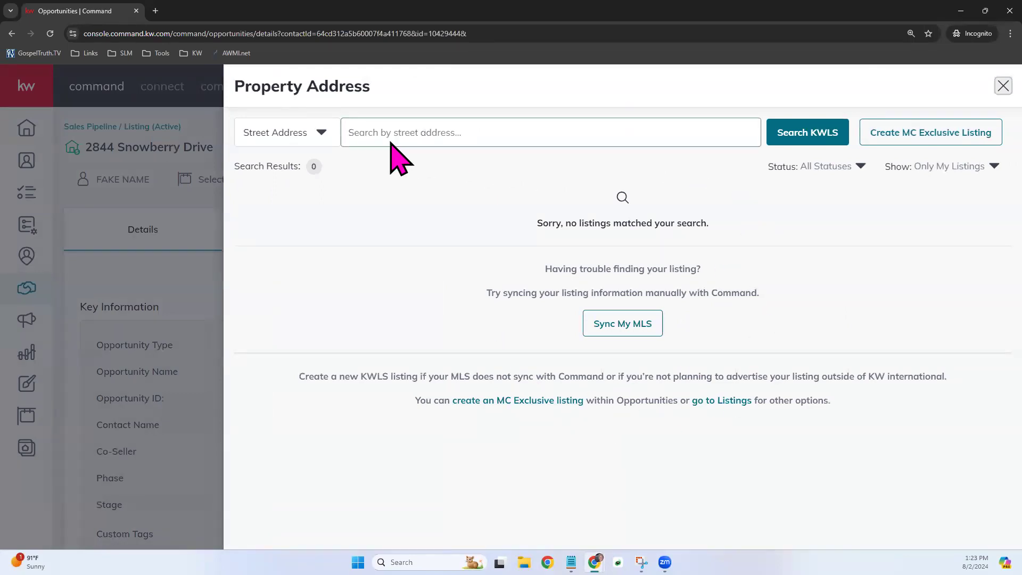
pyautogui.click(307, 133)
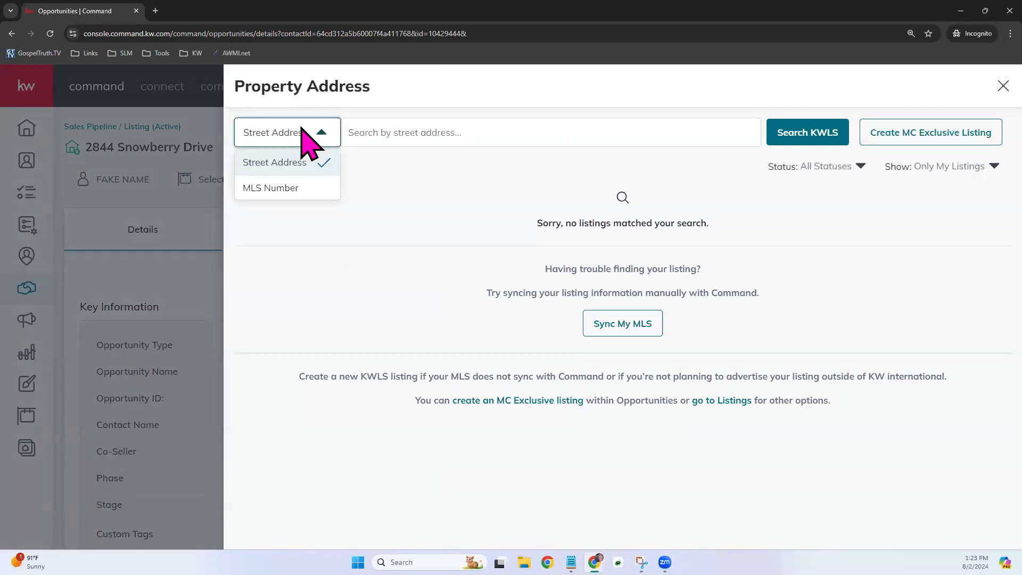
pyautogui.click(263, 189)
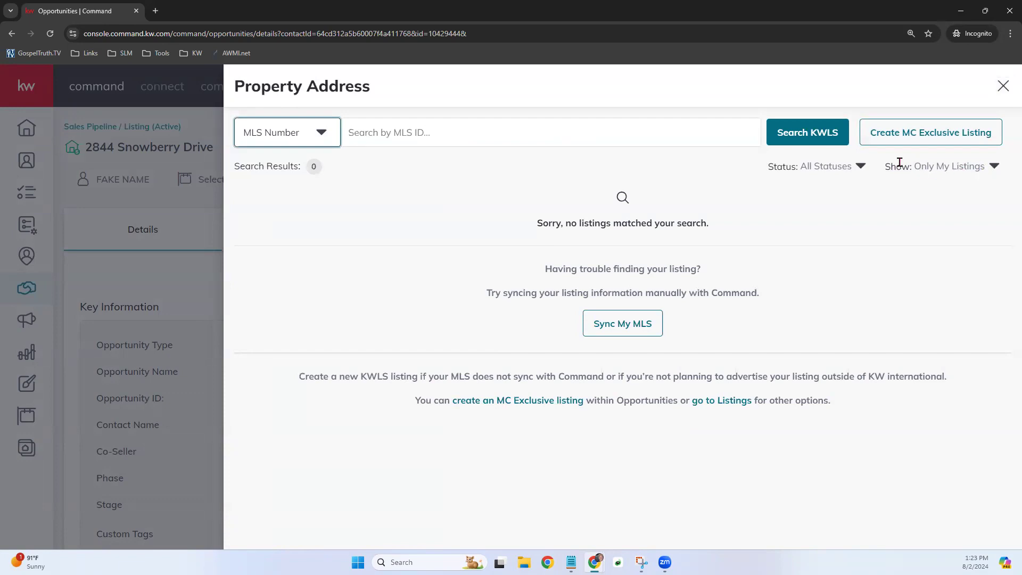
pyautogui.click(960, 166)
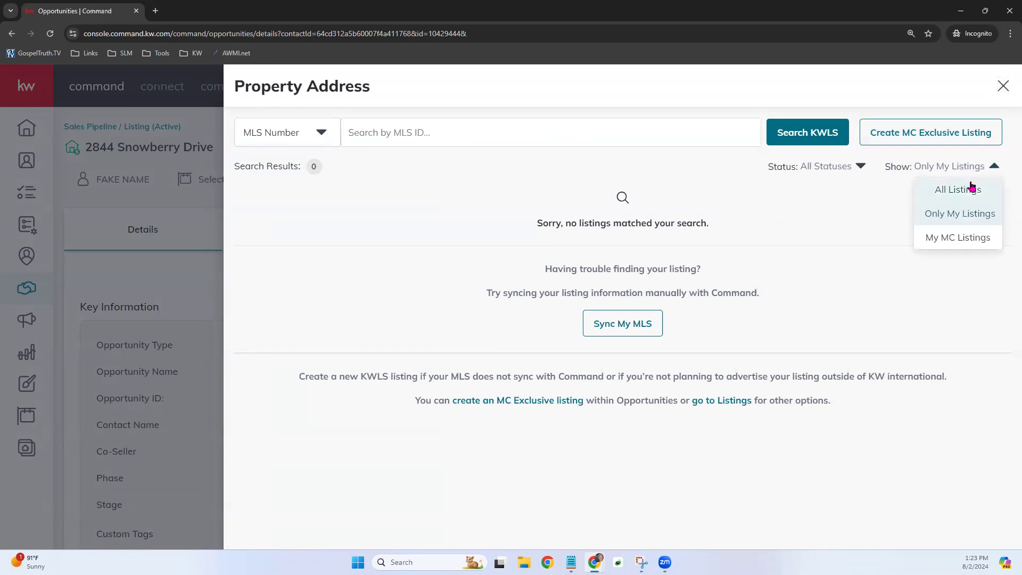
pyautogui.click(972, 187)
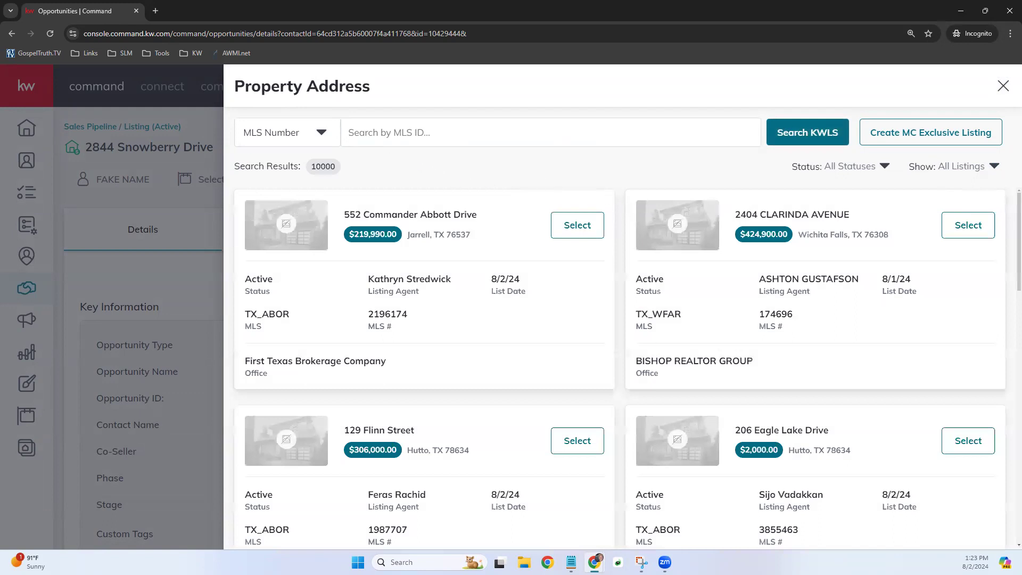
pyautogui.click(476, 133)
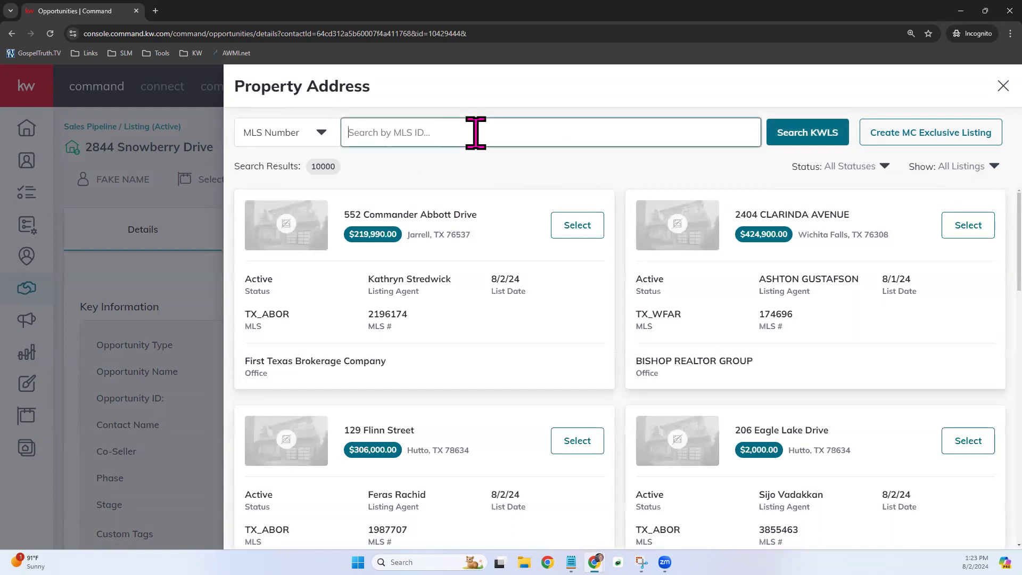
pyautogui.write('1009834')
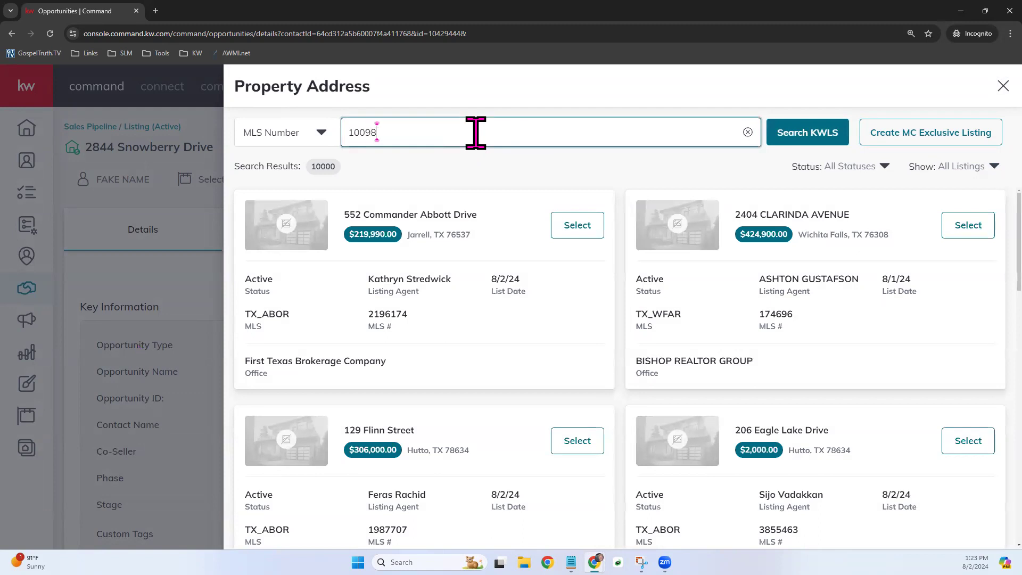
pyautogui.click(809, 136)
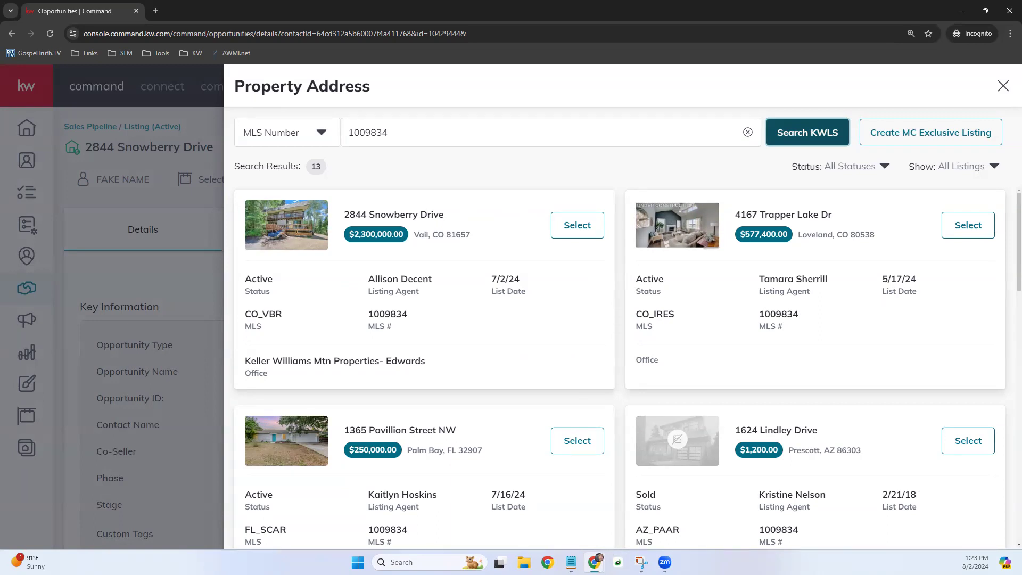
pyautogui.click(579, 233)
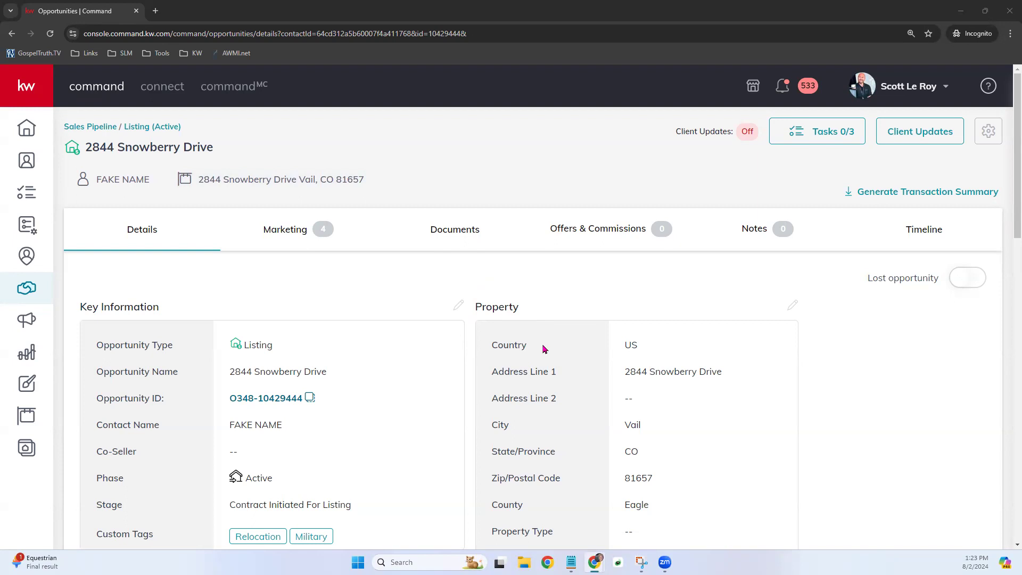
pyautogui.scroll(-2, 698, 372)
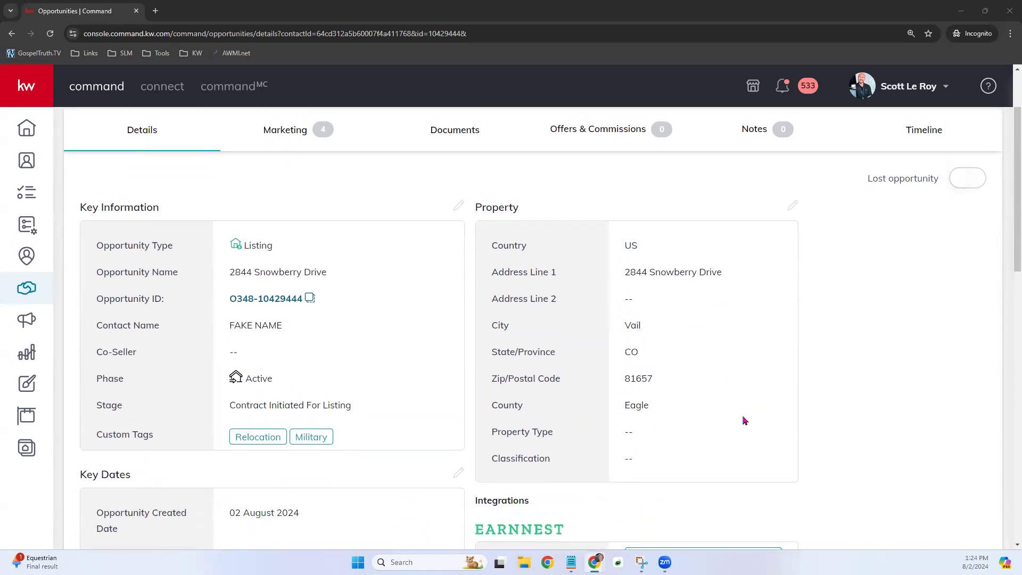
pyautogui.scroll(2, 744, 413)
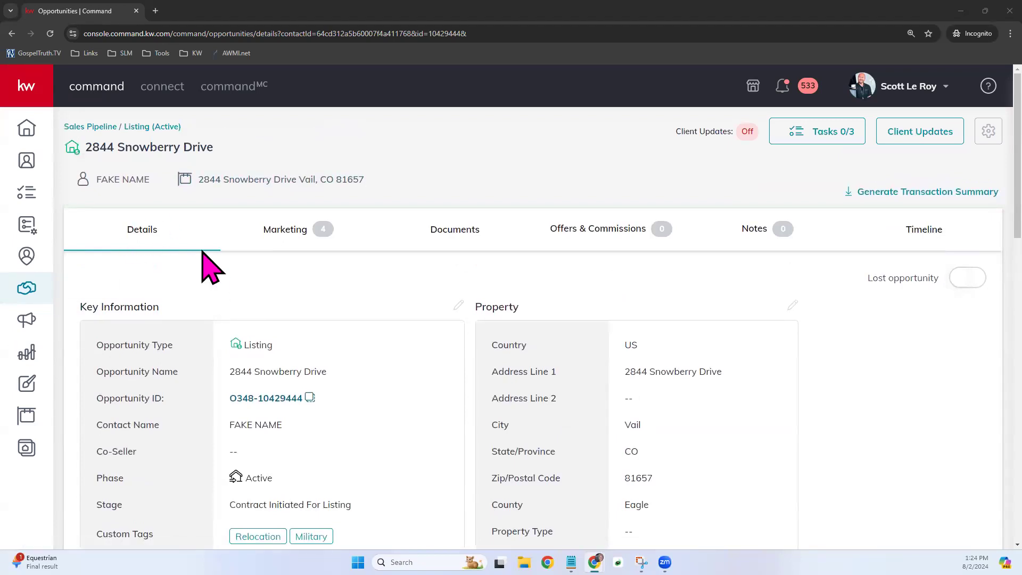
pyautogui.click(293, 231)
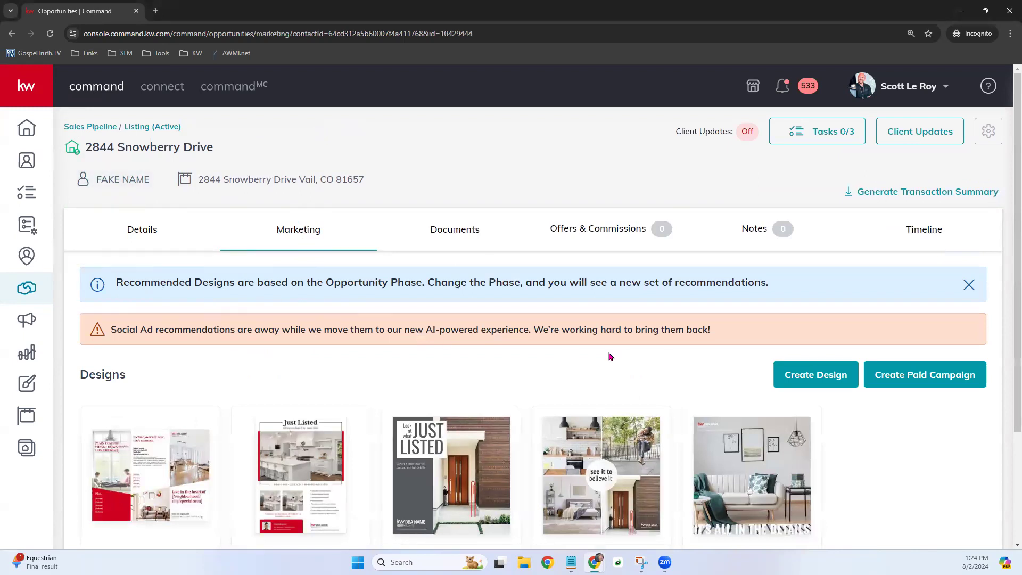
pyautogui.scroll(-1, 623, 354)
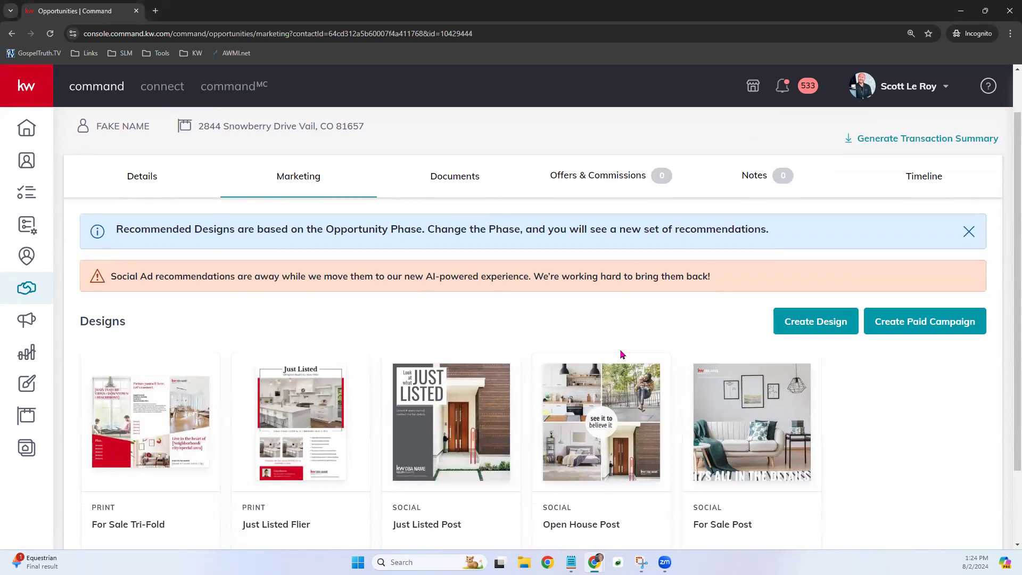
pyautogui.scroll(-1, 623, 355)
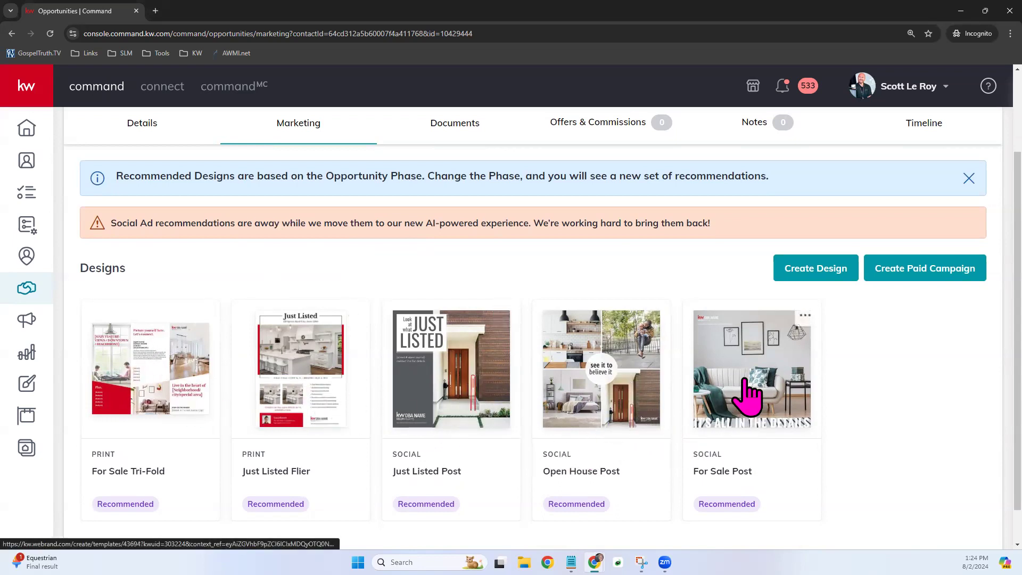
pyautogui.scroll(1, 748, 394)
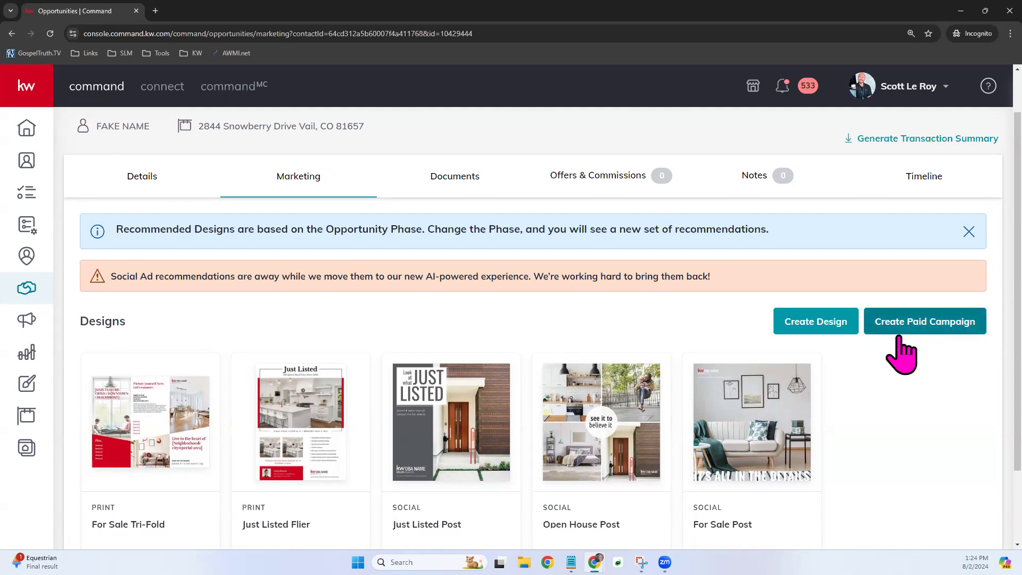
pyautogui.scroll(-2, 373, 405)
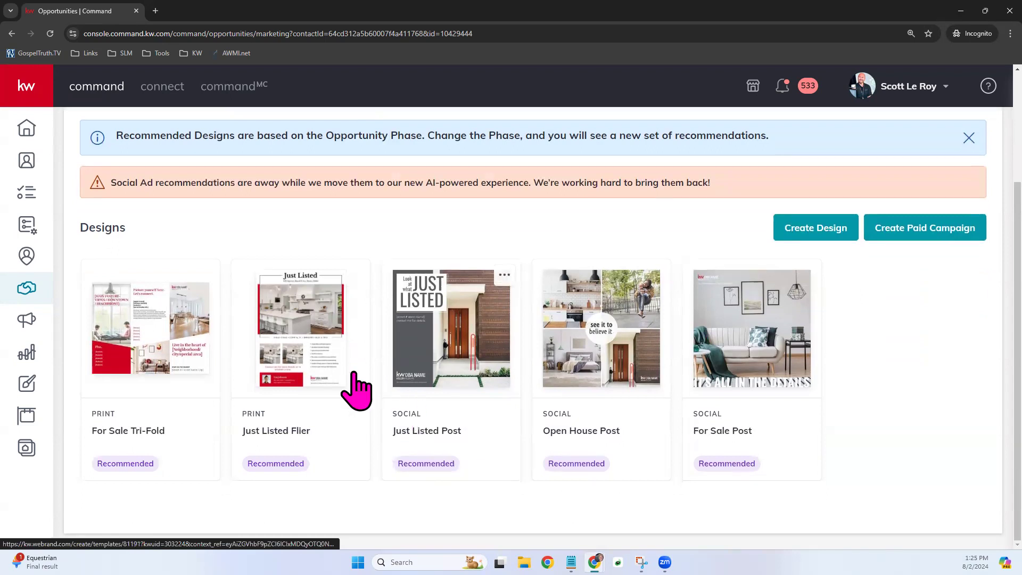
pyautogui.scroll(1, 403, 402)
pyautogui.scroll(2, 402, 387)
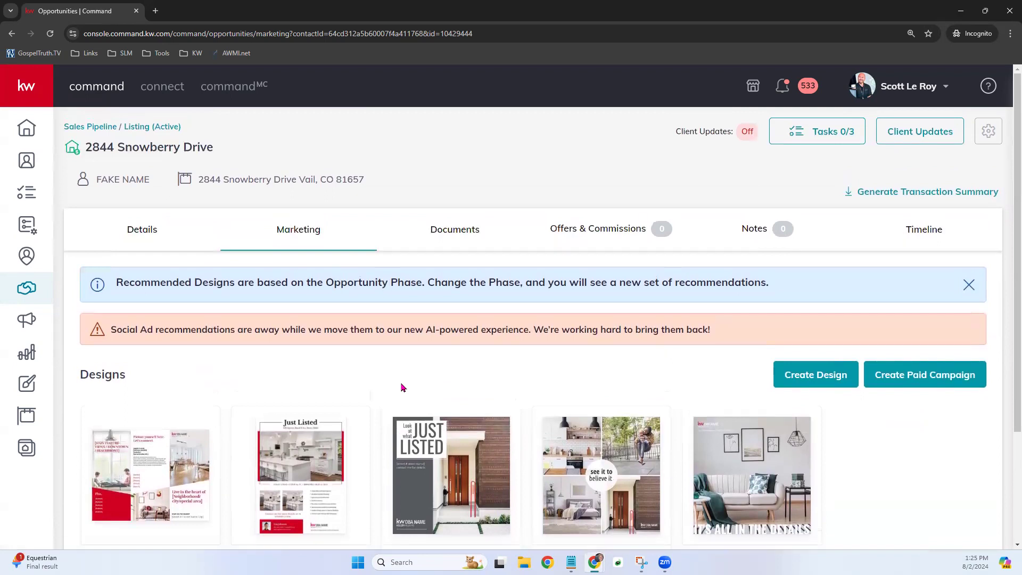
pyautogui.click(469, 235)
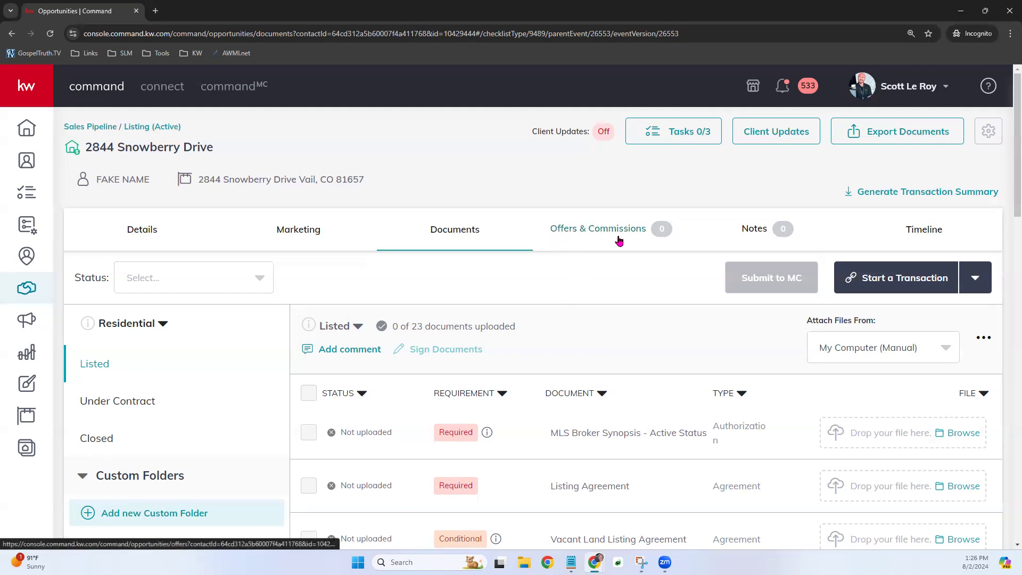
# - Check the Offers & Commissions and Notes, then scroll through the opportunity Timeline entries
pyautogui.click(587, 228)
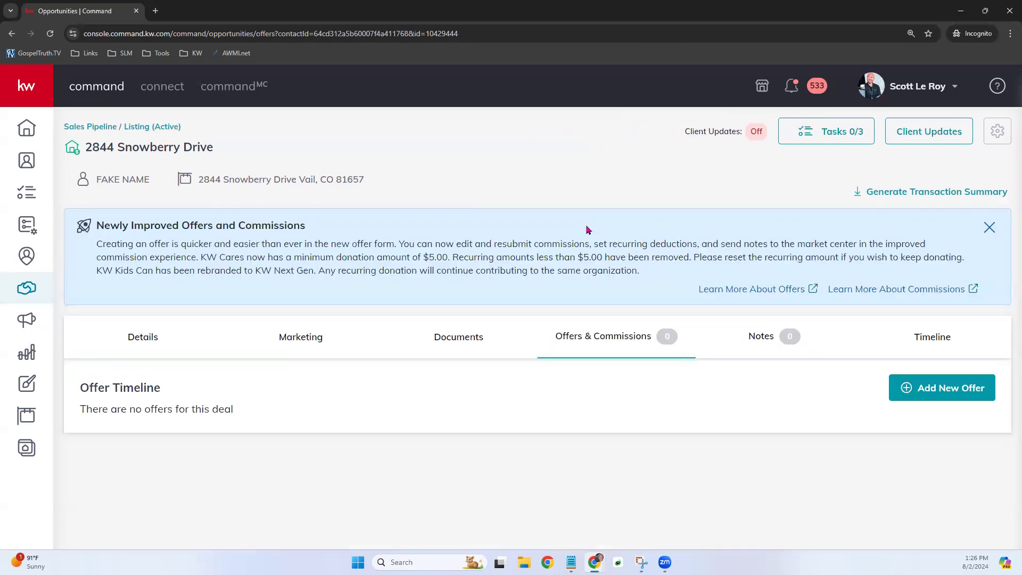
pyautogui.click(764, 334)
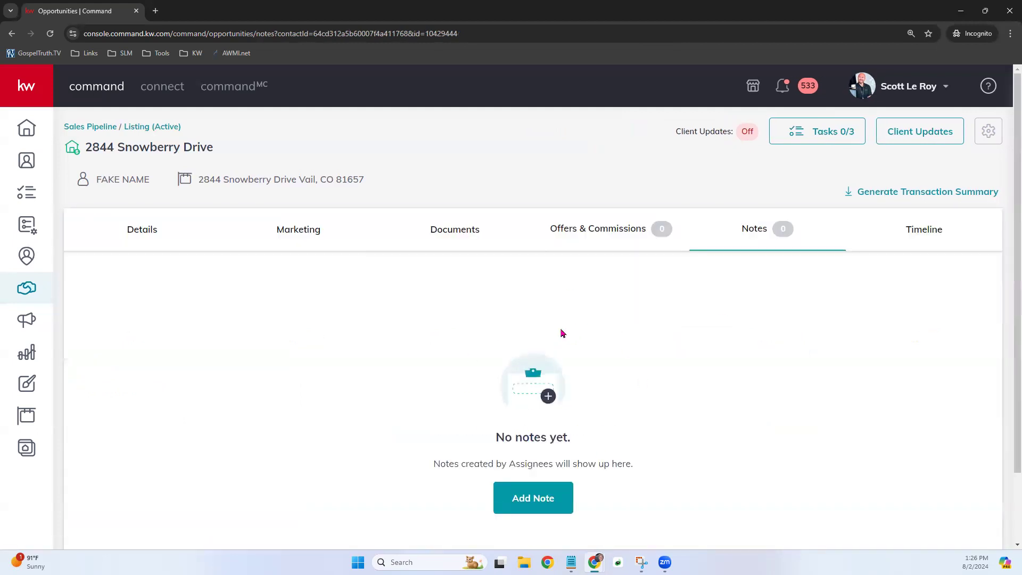
pyautogui.click(925, 228)
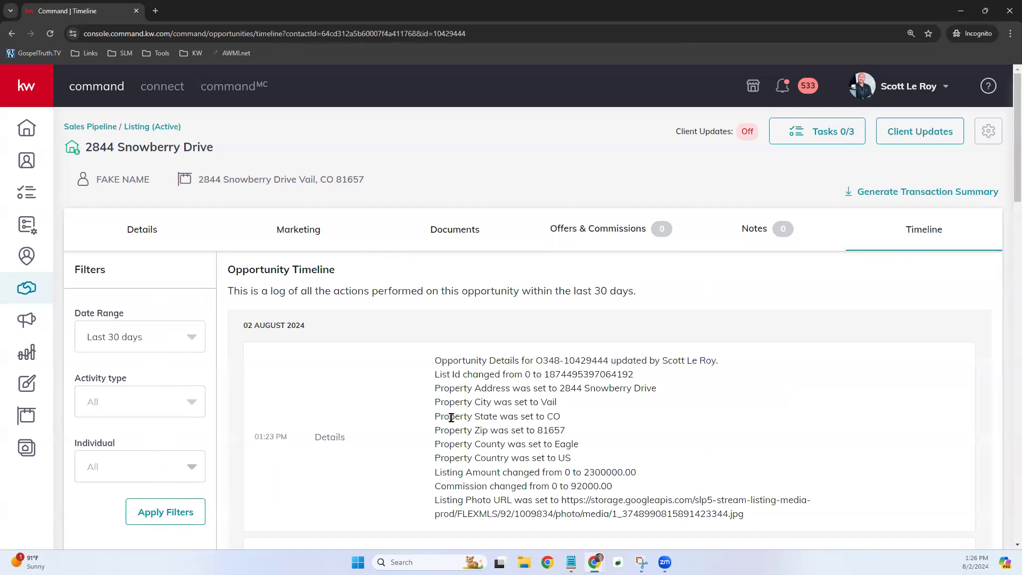
pyautogui.scroll(-1, 620, 421)
pyautogui.scroll(-4, 619, 415)
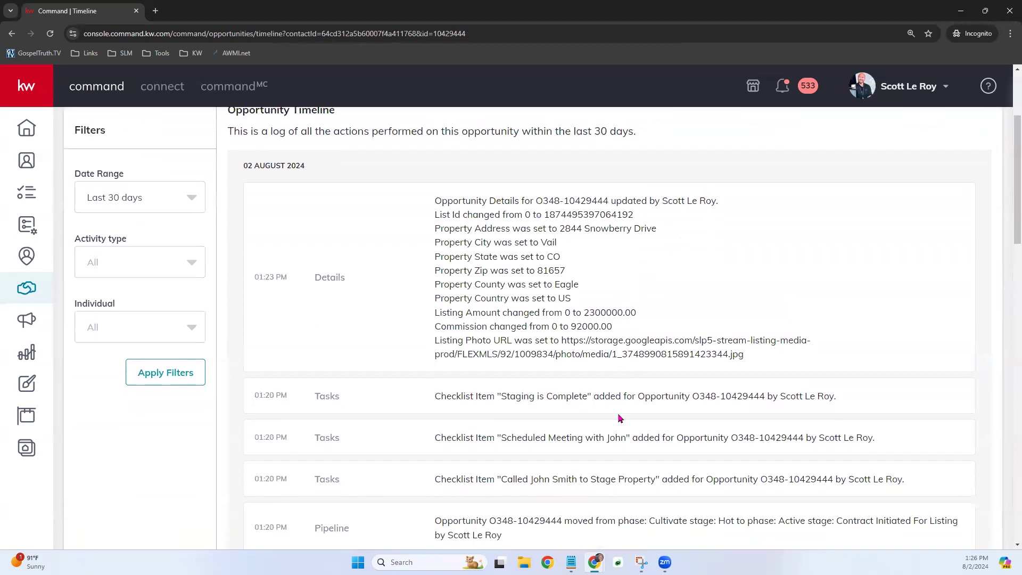
pyautogui.scroll(-1, 619, 419)
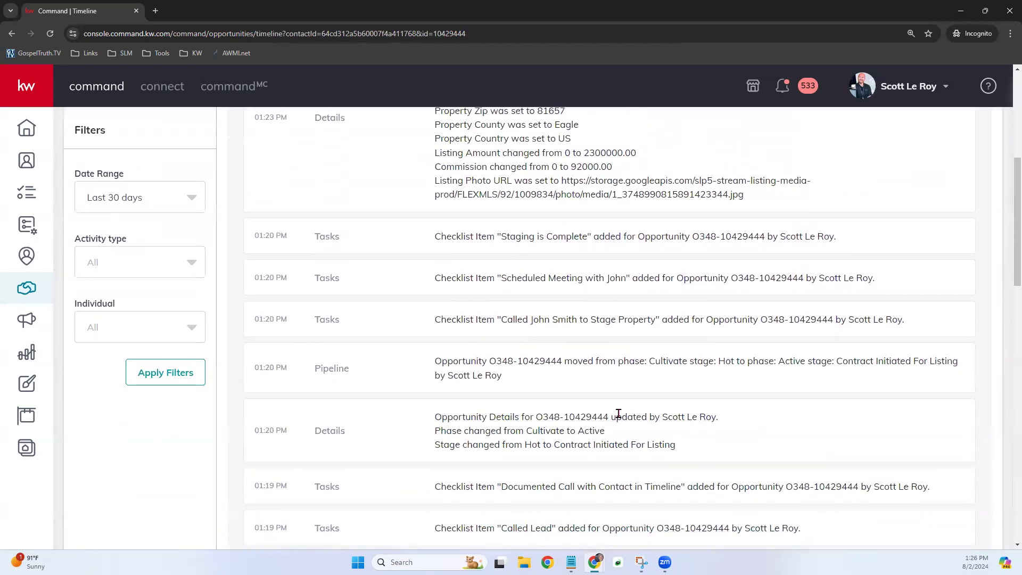
pyautogui.scroll(6, 618, 414)
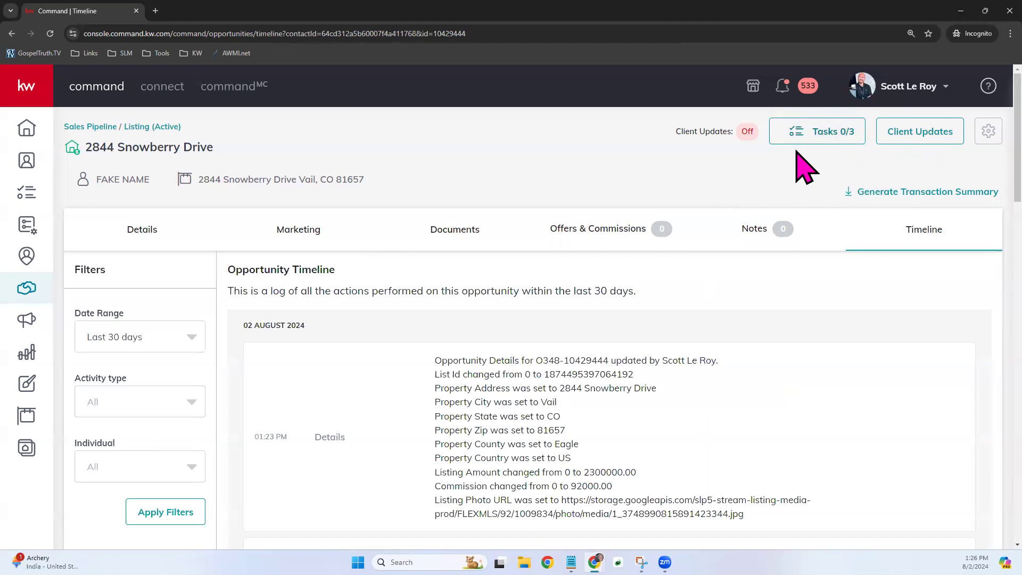
# - Review the three Active tasks (0/3 done), then start a new task for the listing
pyautogui.click(819, 131)
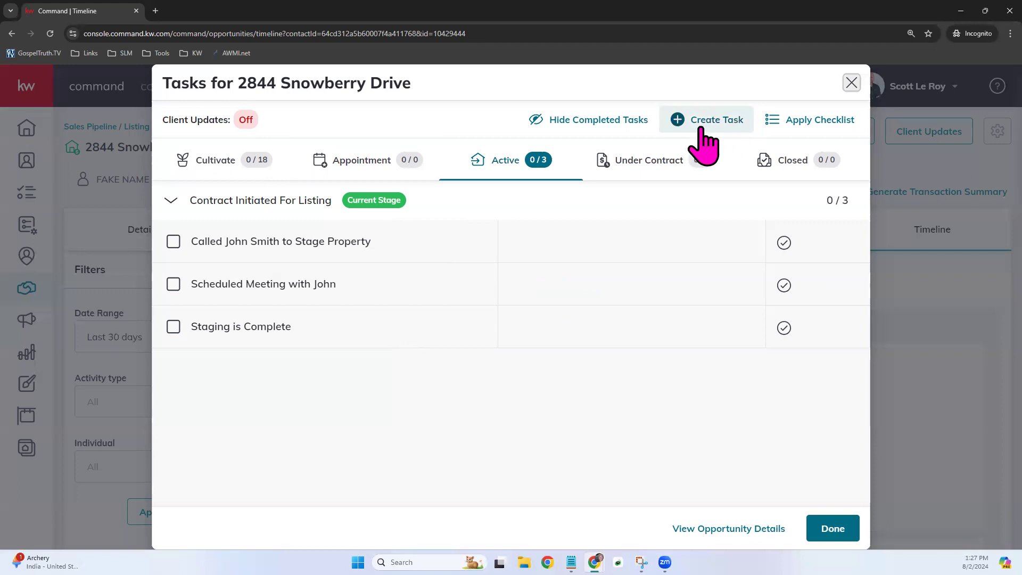
pyautogui.click(722, 126)
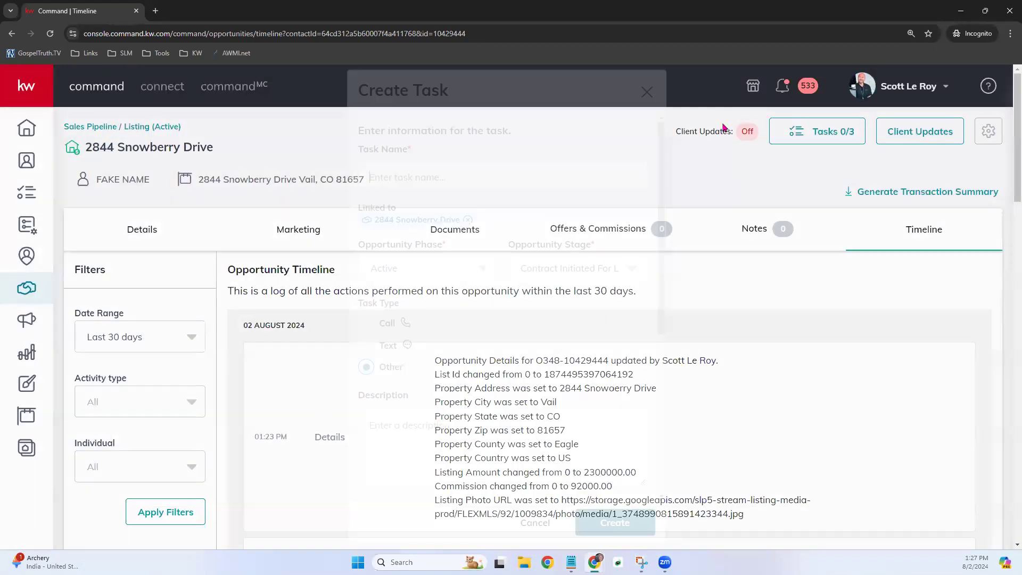
# - Name the task 'Schedule Photographer', make it a Call, and describe it 'Call Photographer - Weds work best for client'
pyautogui.write('Schedule Photographer')
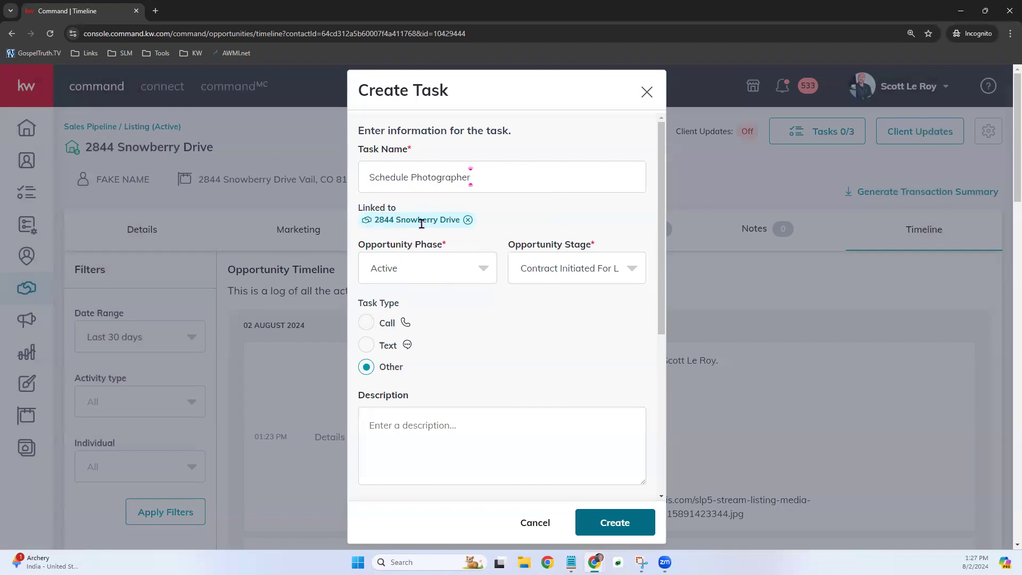
pyautogui.scroll(-2, 474, 277)
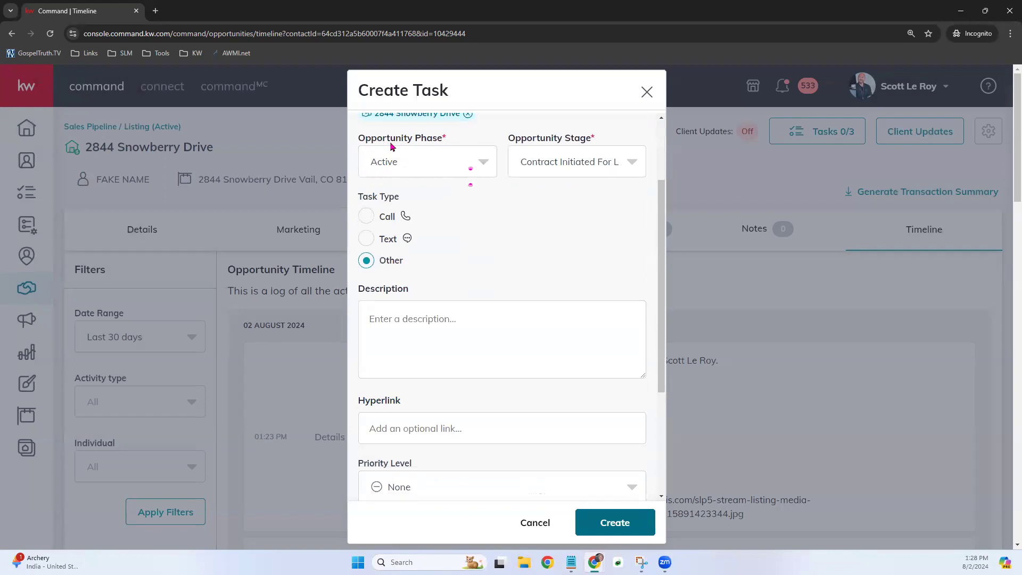
pyautogui.scroll(-1, 456, 278)
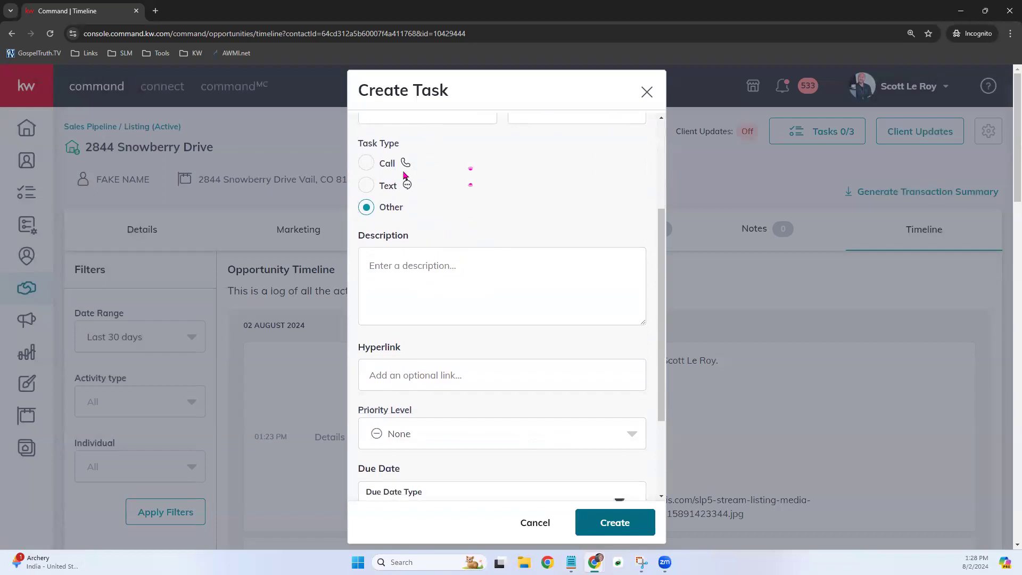
pyautogui.click(362, 165)
pyautogui.click(461, 267)
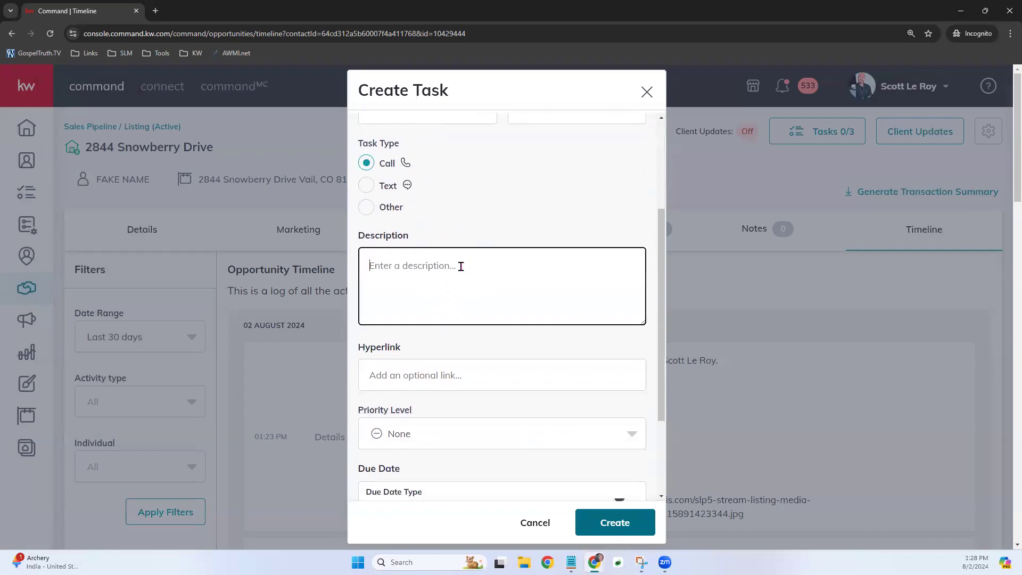
pyautogui.write('Call Photographer - W')
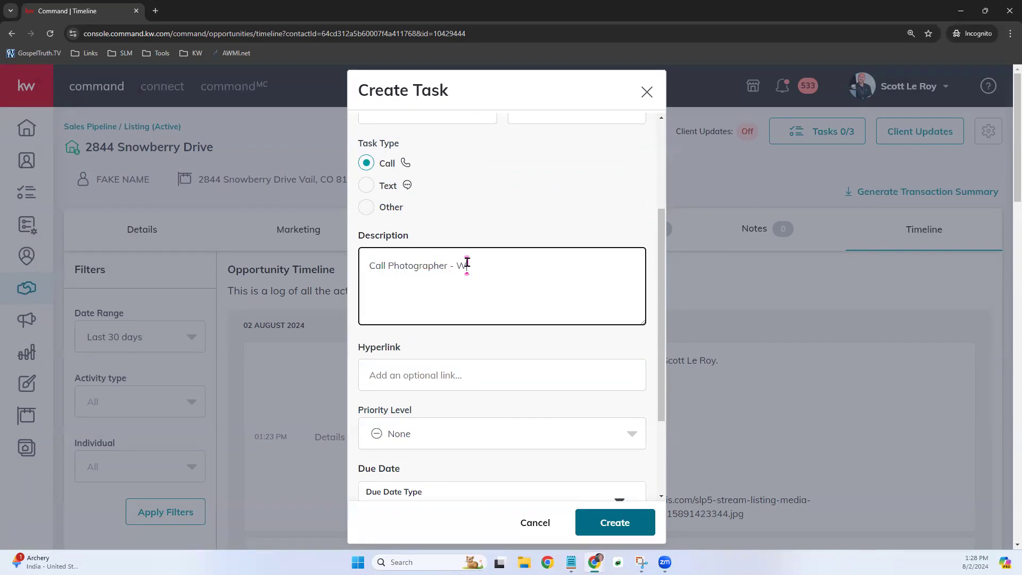
pyautogui.write('eds work best for client')
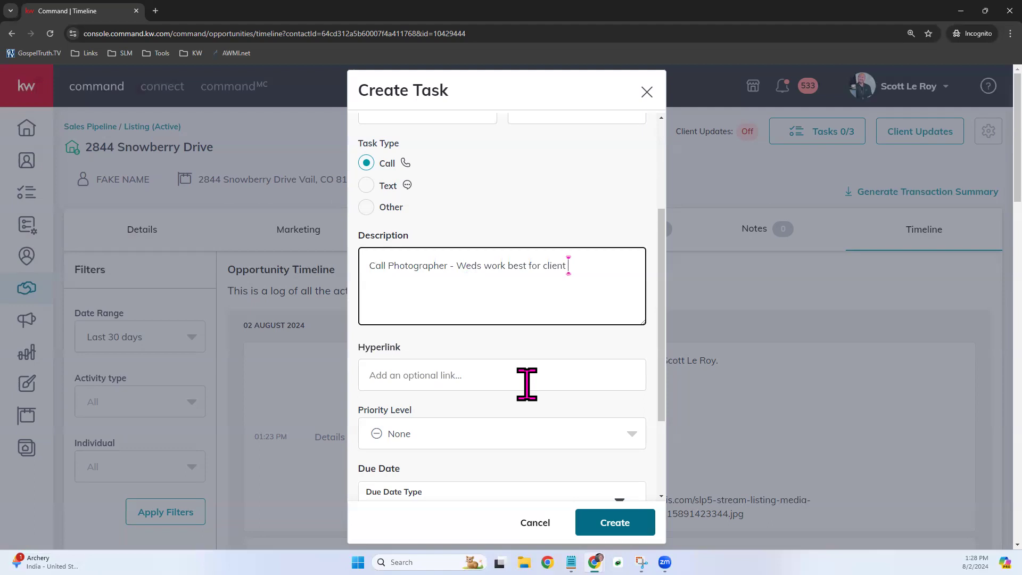
# - Set the task's priority to High and keep Repeat as Does not repeat
pyautogui.scroll(-3, 527, 383)
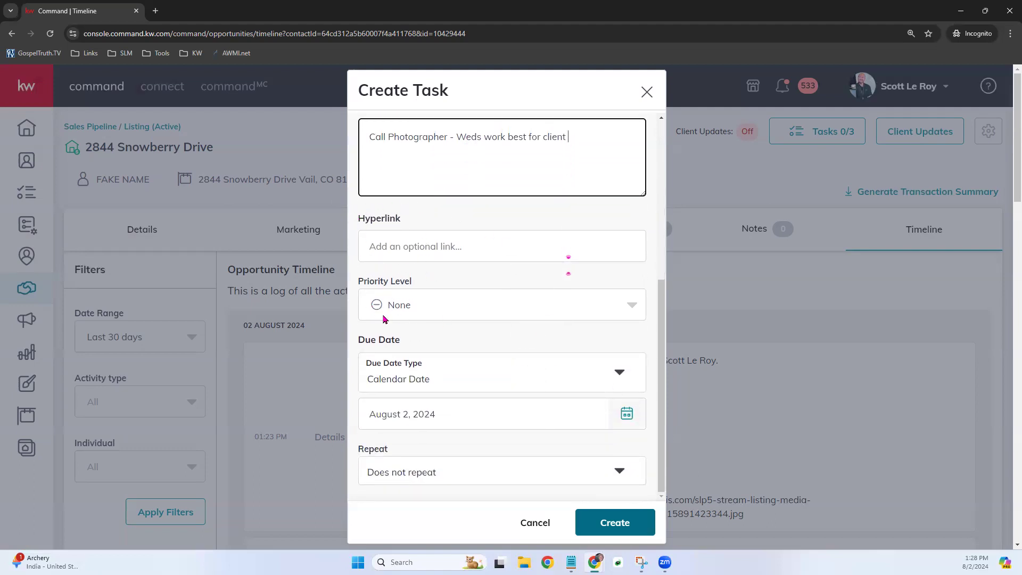
pyautogui.click(427, 297)
pyautogui.click(428, 366)
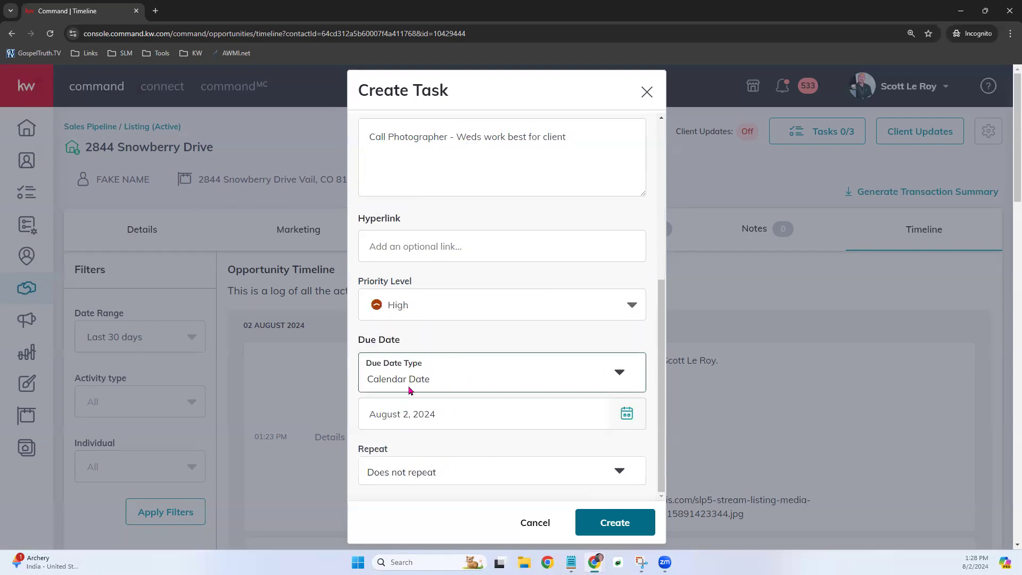
pyautogui.scroll(-2, 519, 399)
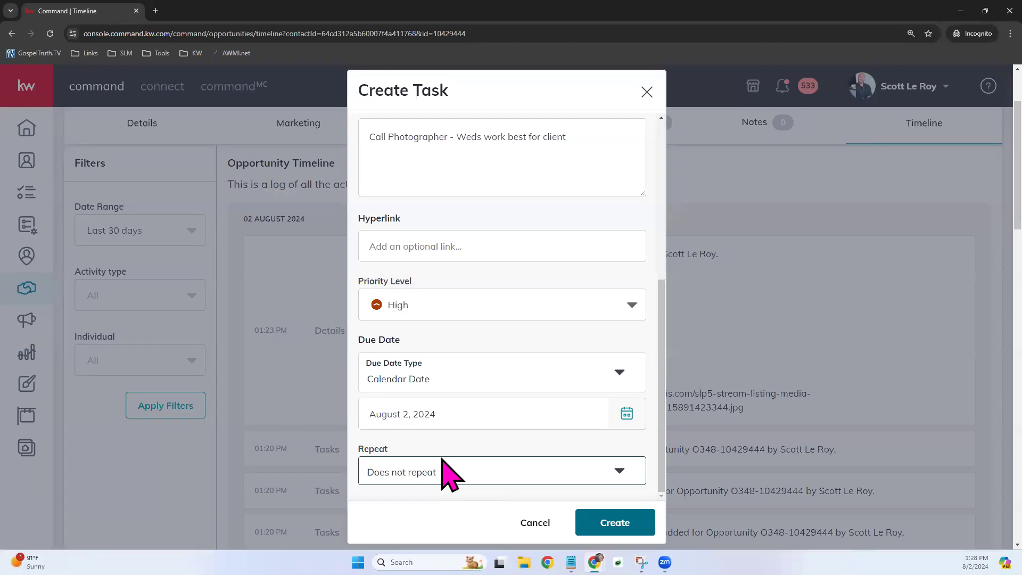
pyautogui.click(429, 472)
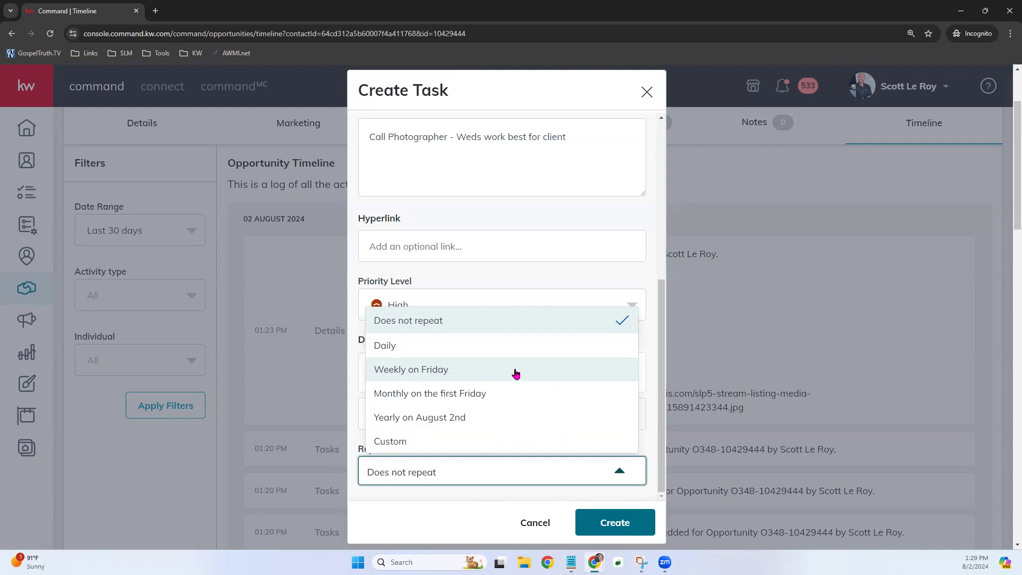
pyautogui.click(468, 492)
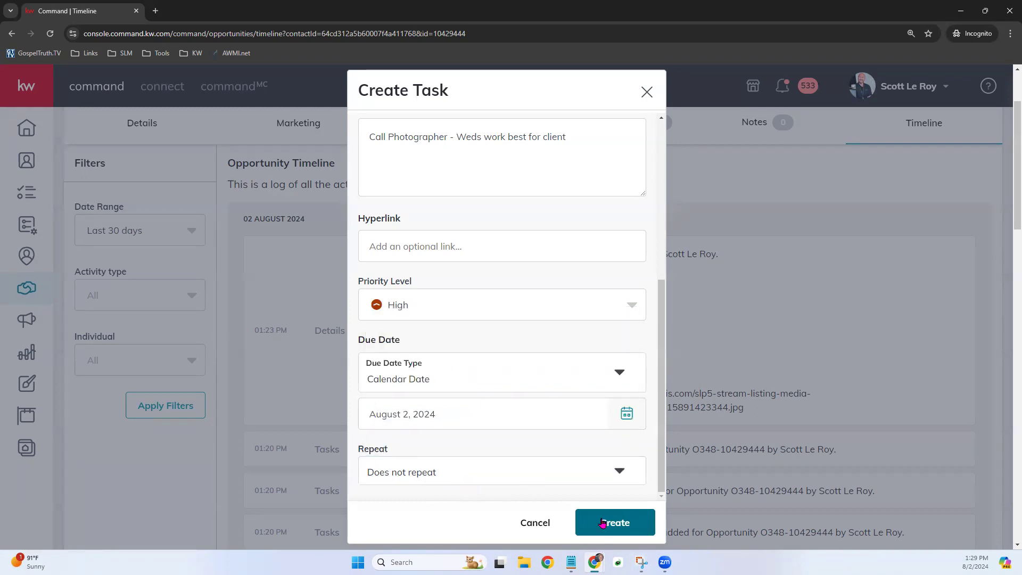
# - Create the Schedule Photographer task, due 08/02/2024, and close the task list back to the timeline
pyautogui.click(620, 518)
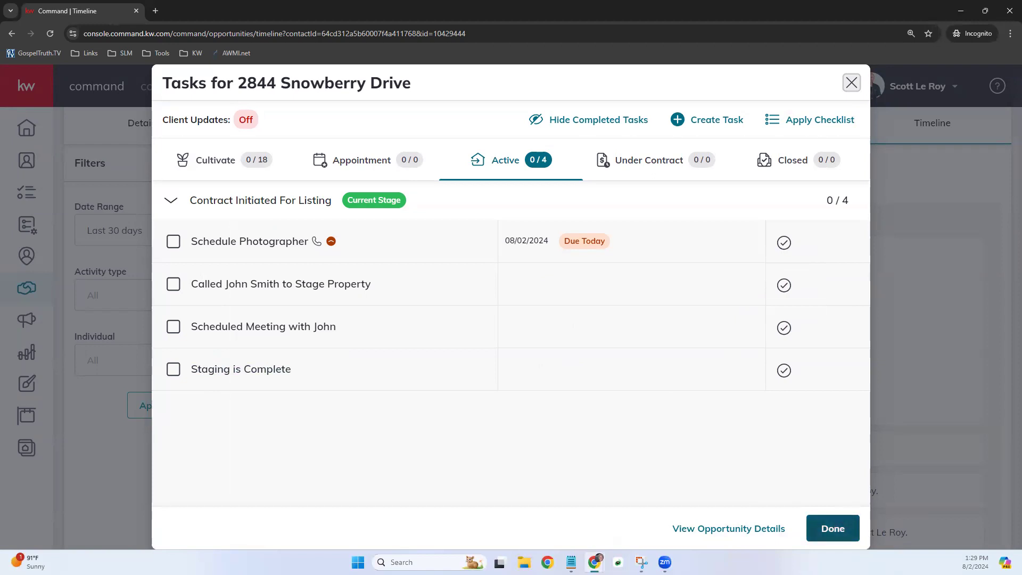
pyautogui.click(834, 528)
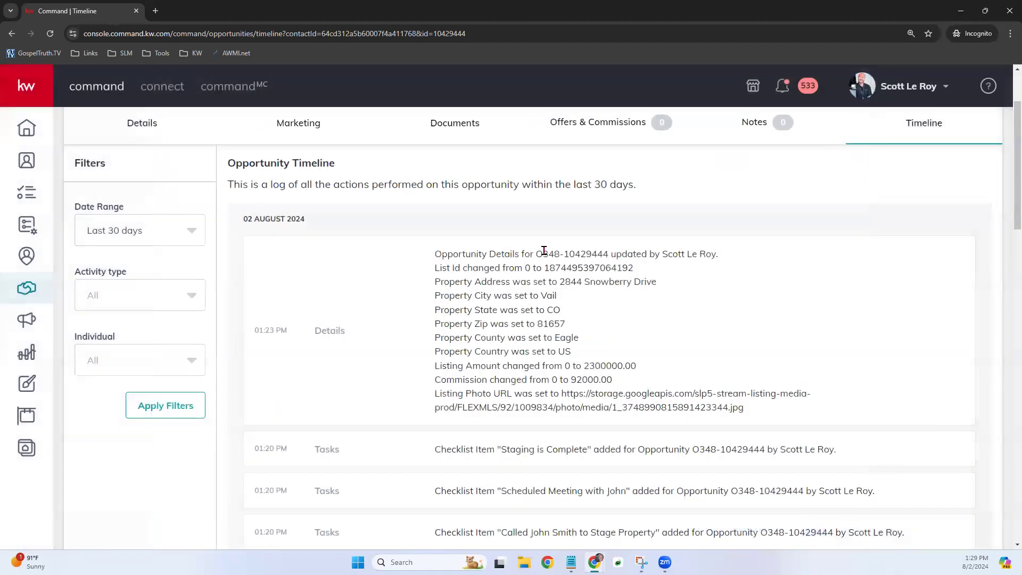
pyautogui.scroll(2, 543, 251)
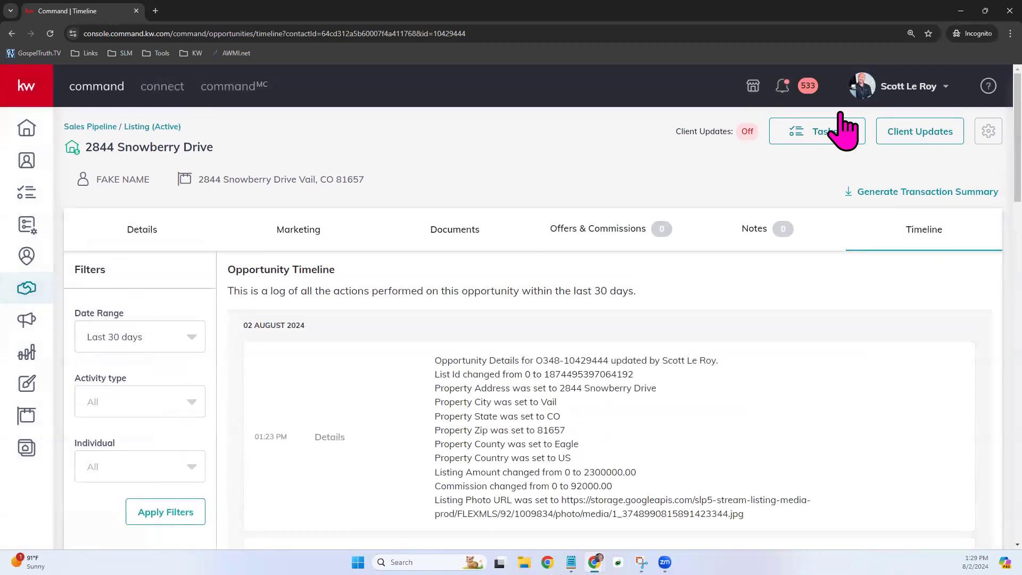
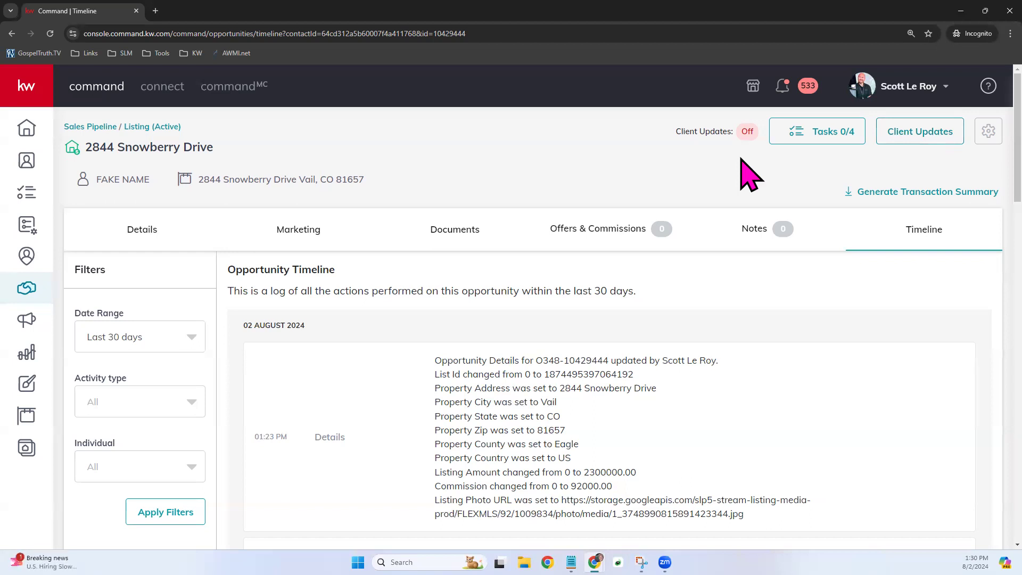
# - Check off Schedule Photographer in the listing's task list, leaving 1 of 4 tasks done
pyautogui.click(820, 137)
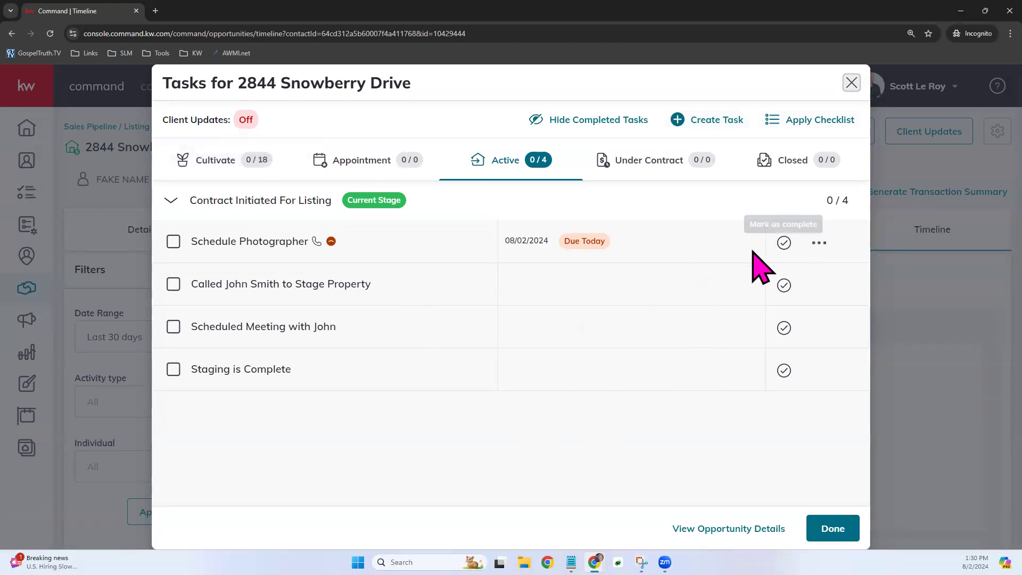
pyautogui.click(787, 245)
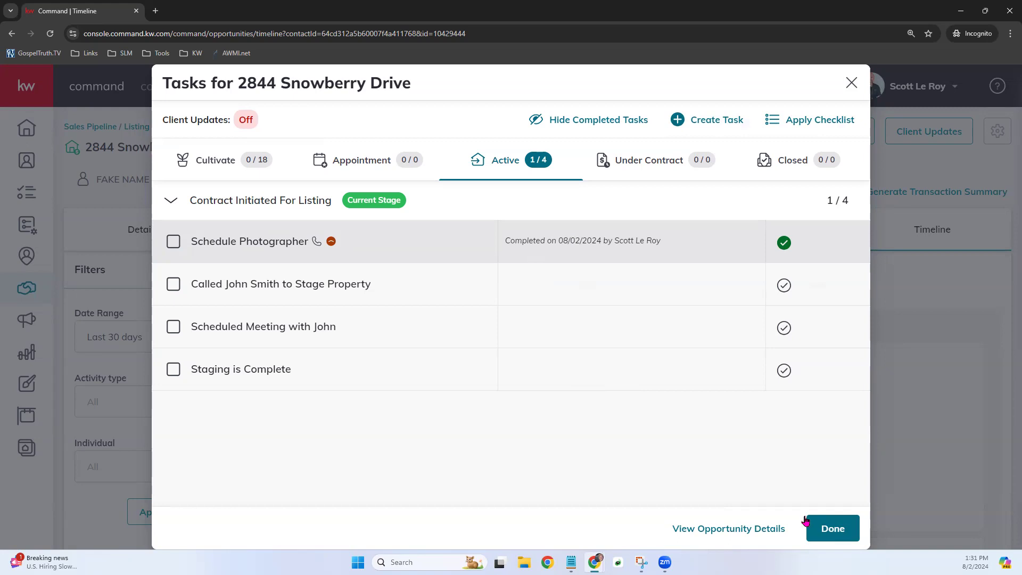
pyautogui.click(829, 528)
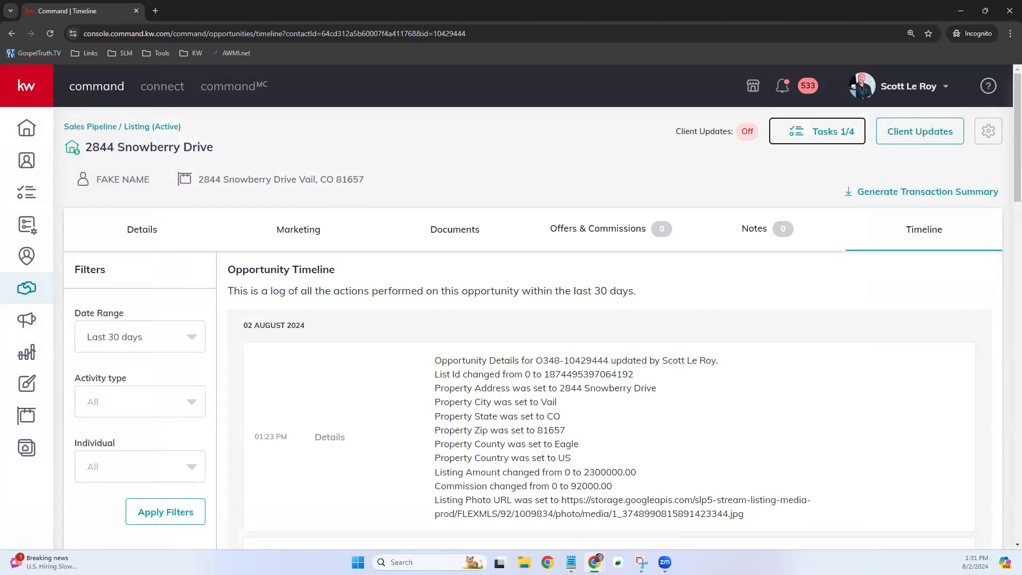
pyautogui.click(485, 175)
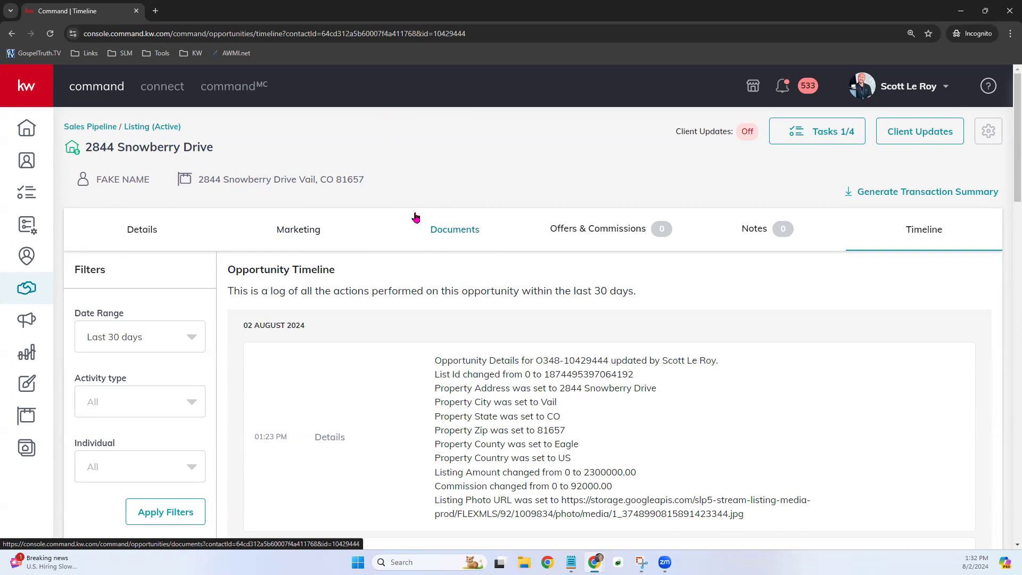
# - Open the listing's Documents page, showing the Listed checklist at 0 of 23 uploaded
pyautogui.click(454, 229)
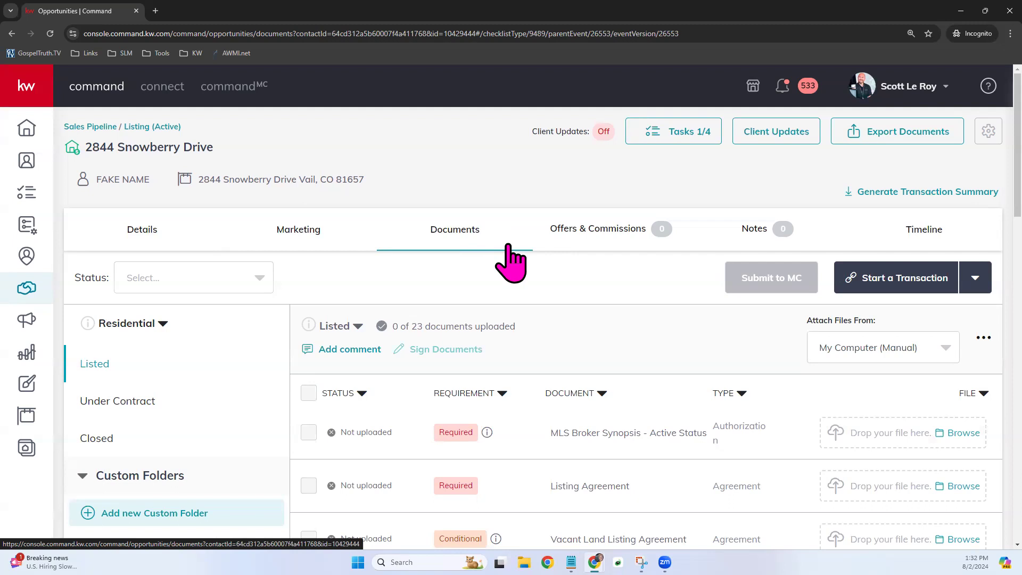
pyautogui.scroll(-1, 510, 262)
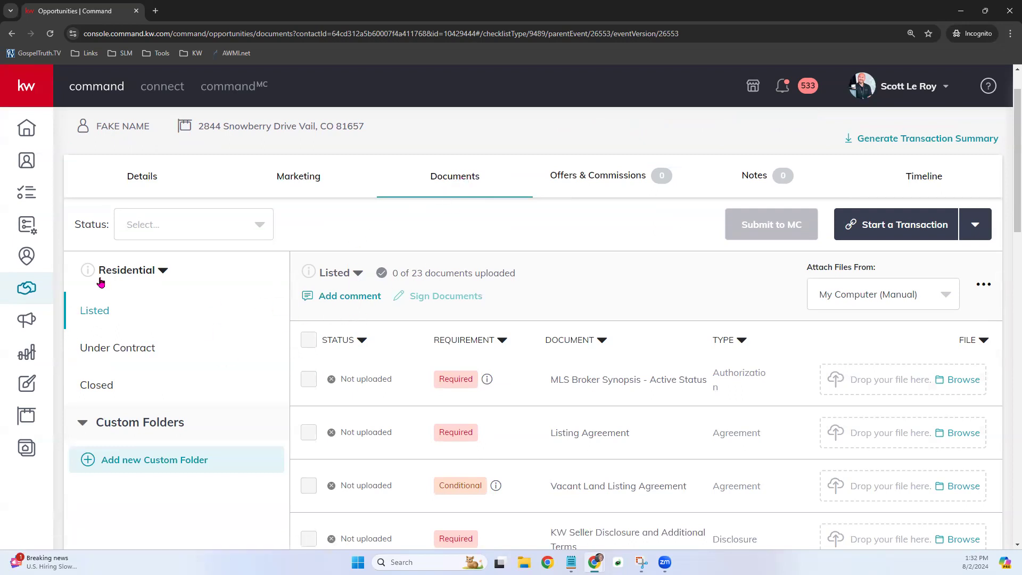
pyautogui.click(144, 270)
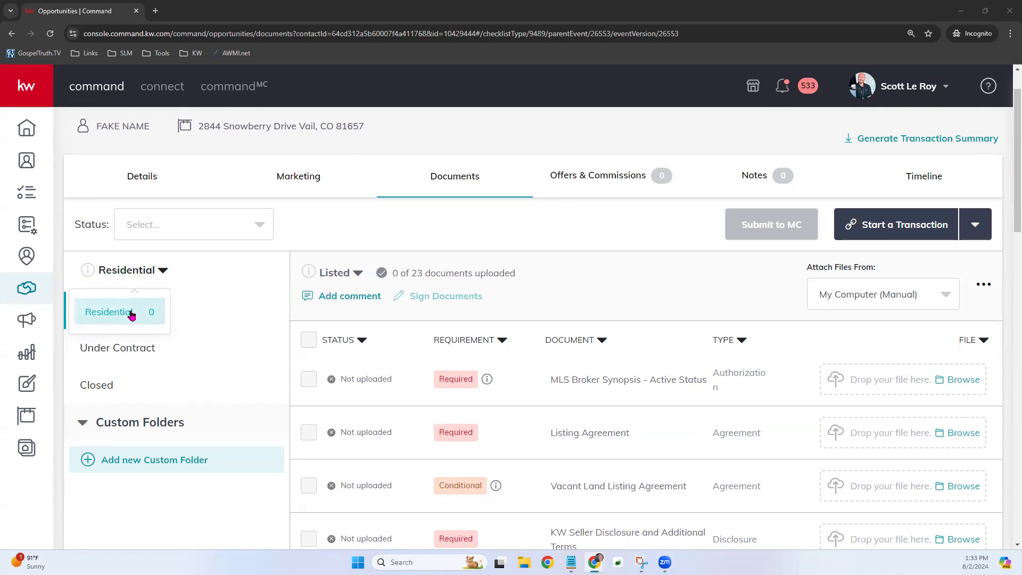
pyautogui.click(85, 315)
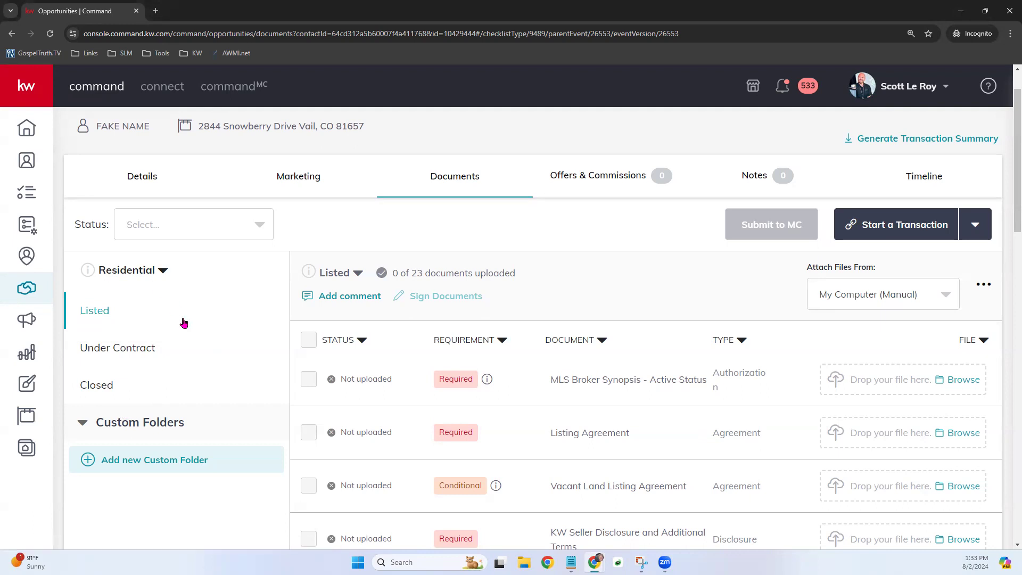
pyautogui.scroll(1, 203, 343)
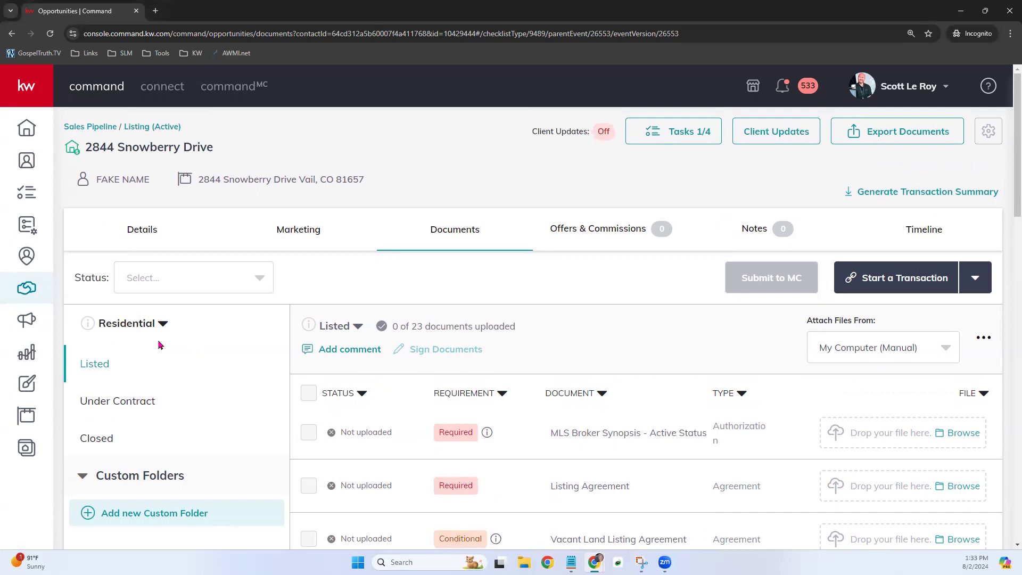
pyautogui.click(131, 324)
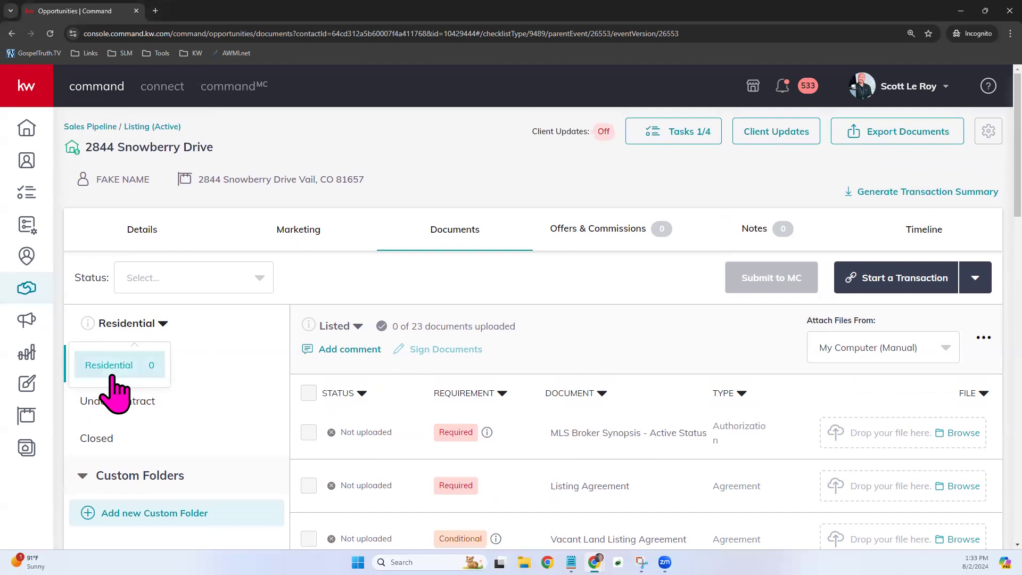
pyautogui.click(224, 345)
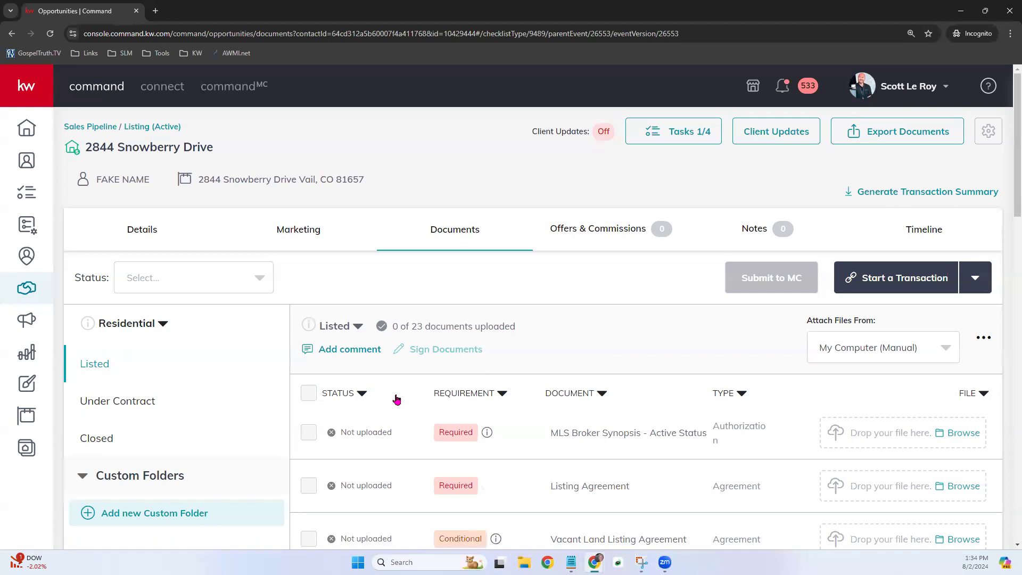
pyautogui.scroll(-1, 396, 399)
pyautogui.scroll(-1, 396, 399)
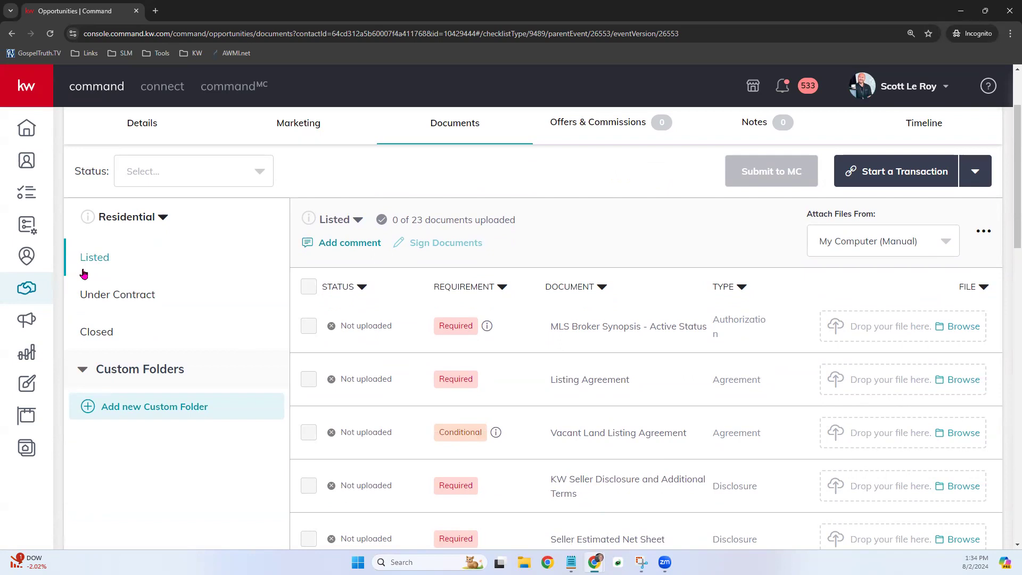
pyautogui.click(131, 301)
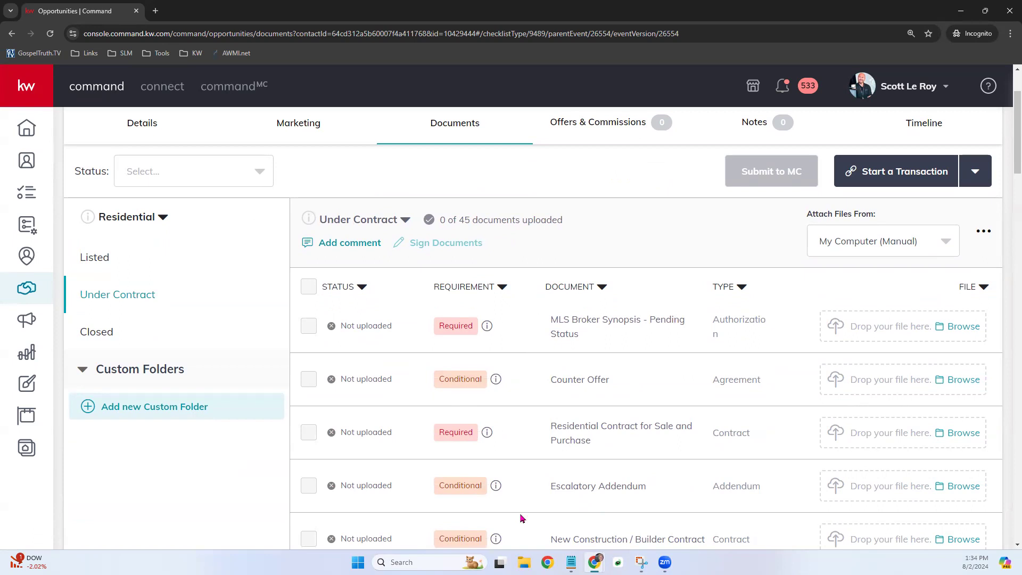
pyautogui.click(100, 332)
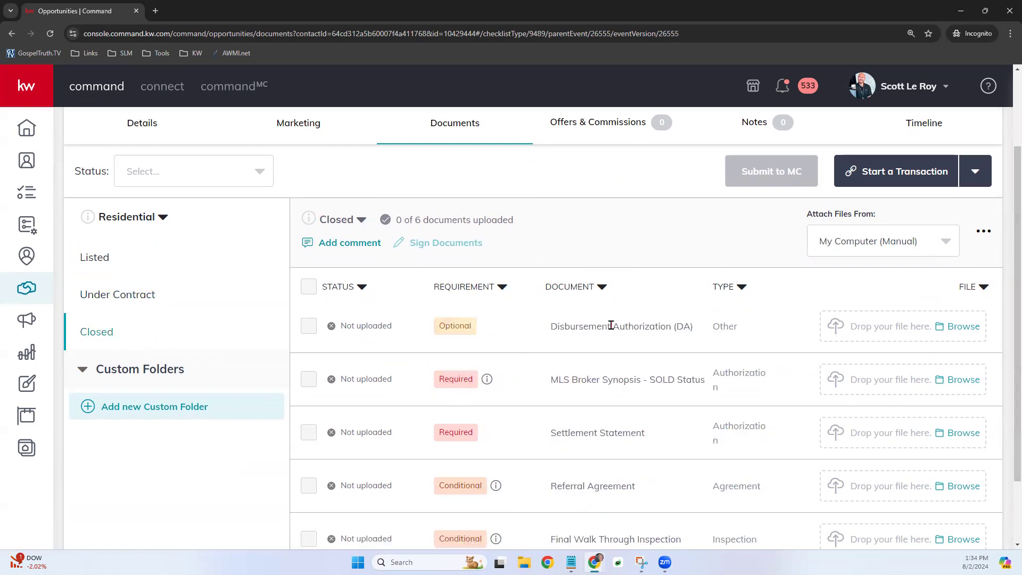
pyautogui.click(103, 260)
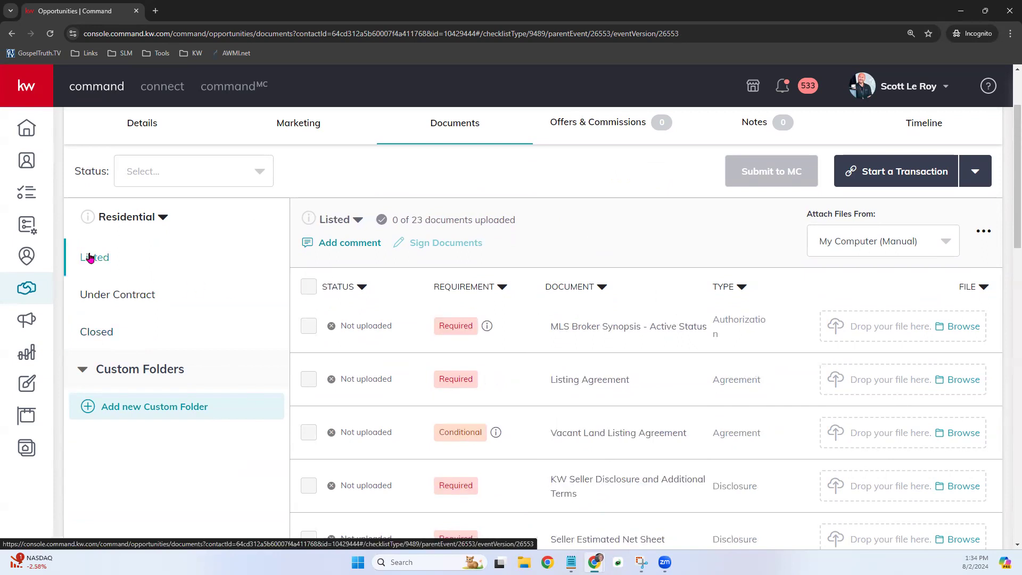
pyautogui.scroll(2, 605, 422)
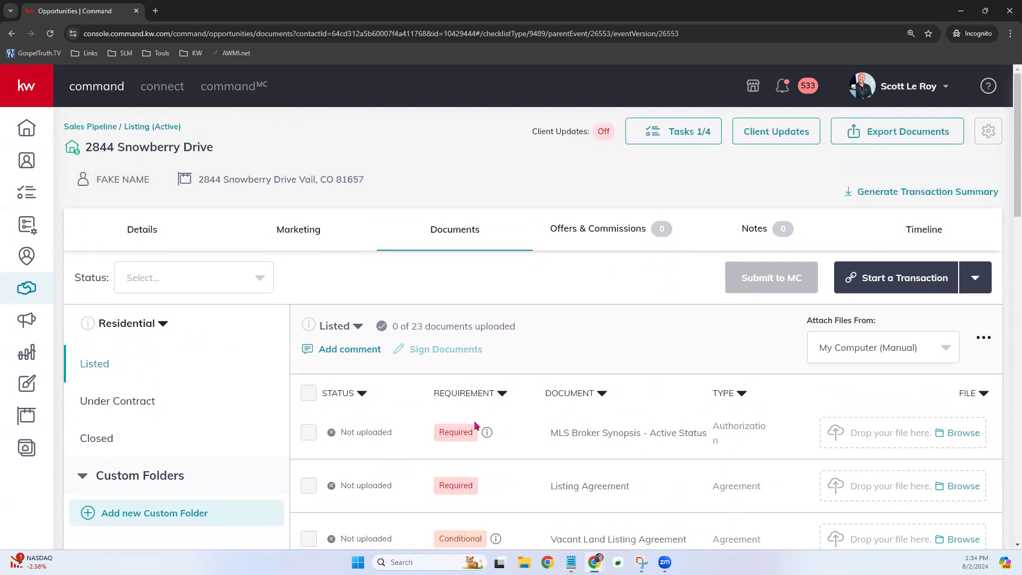
pyautogui.scroll(-3, 640, 428)
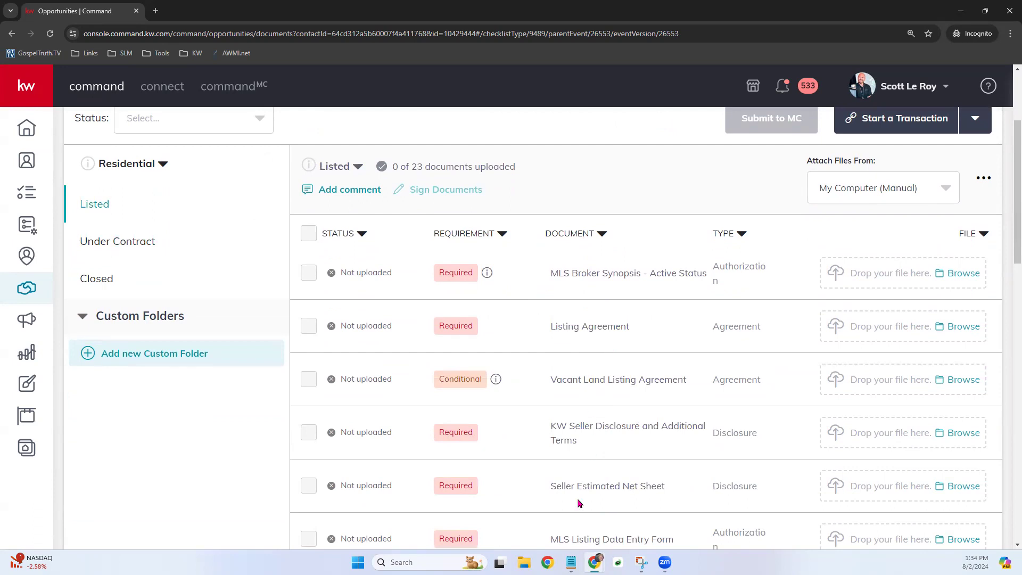
pyautogui.moveTo(478, 261)
pyautogui.moveTo(496, 368)
pyautogui.scroll(-7, 499, 411)
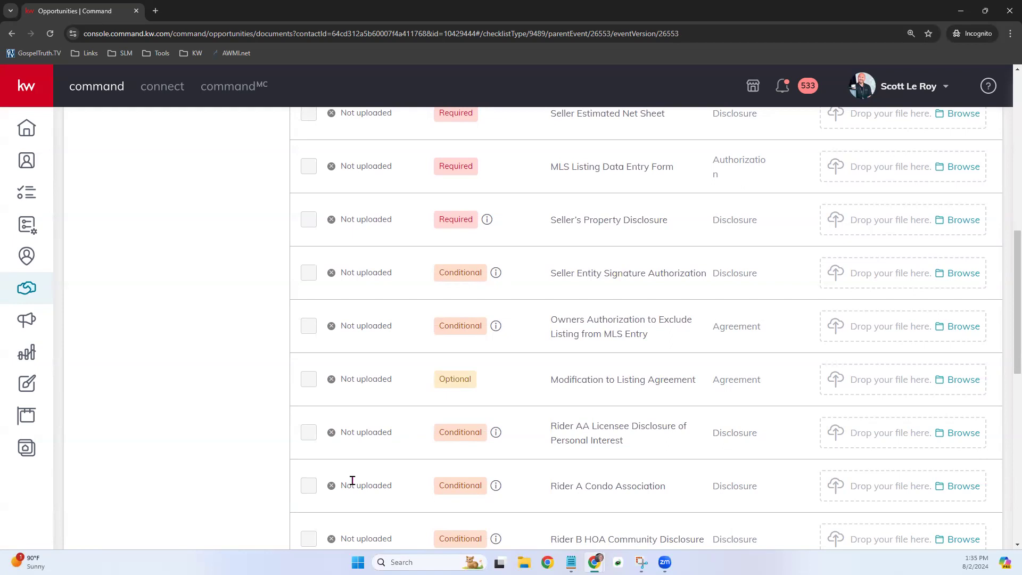
pyautogui.scroll(4, 572, 430)
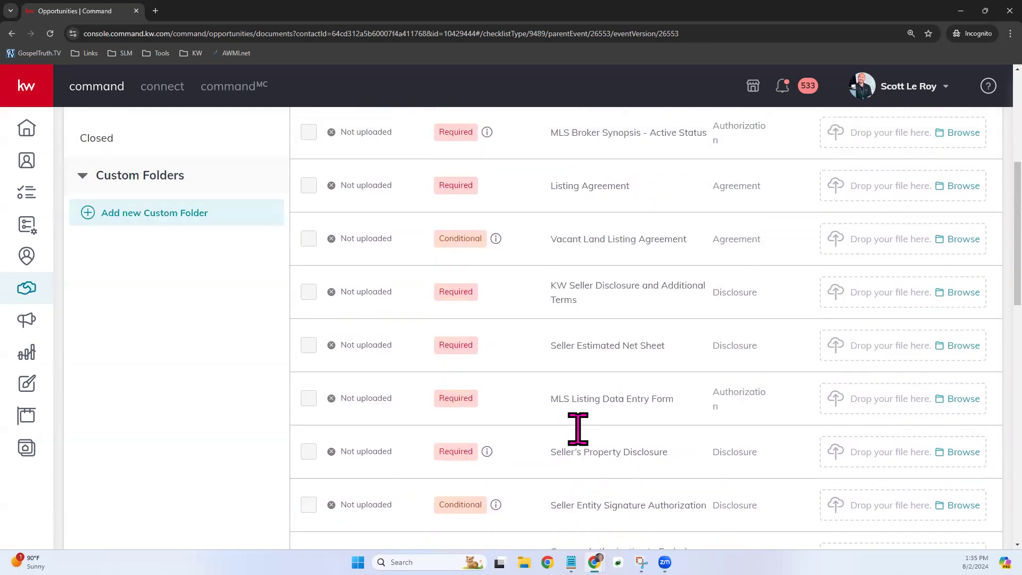
pyautogui.scroll(4, 578, 428)
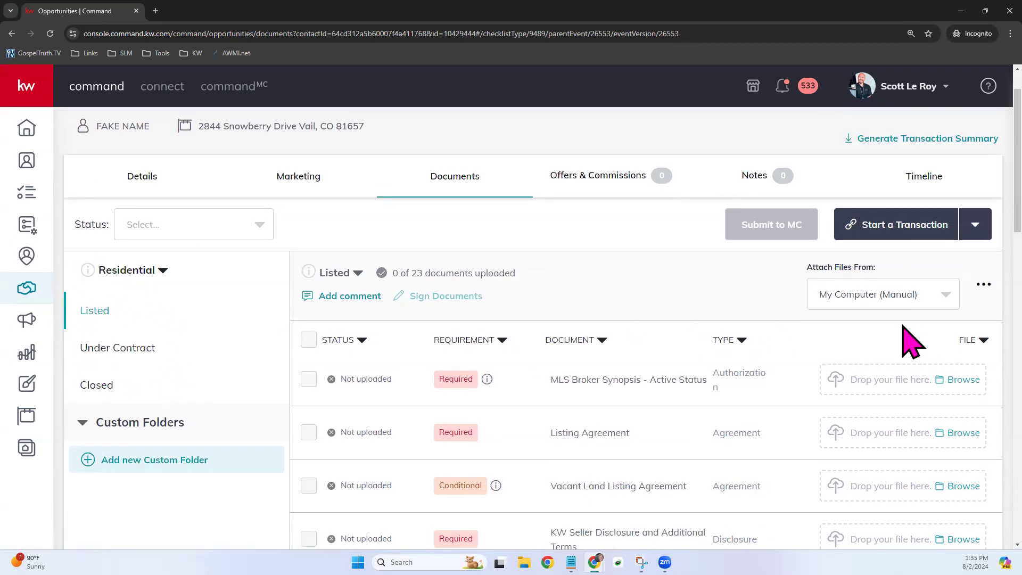
pyautogui.scroll(1, 912, 341)
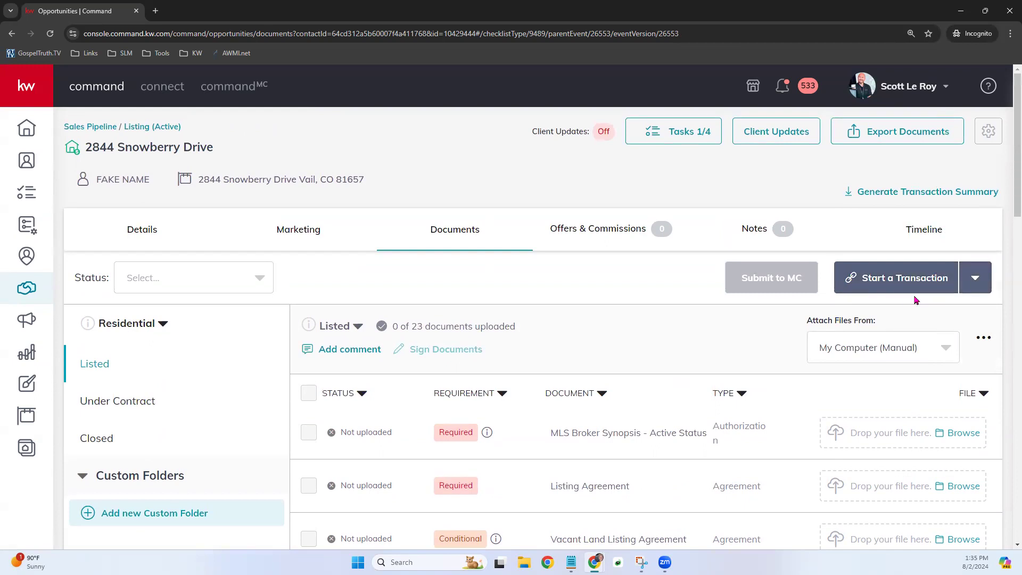
pyautogui.click(975, 278)
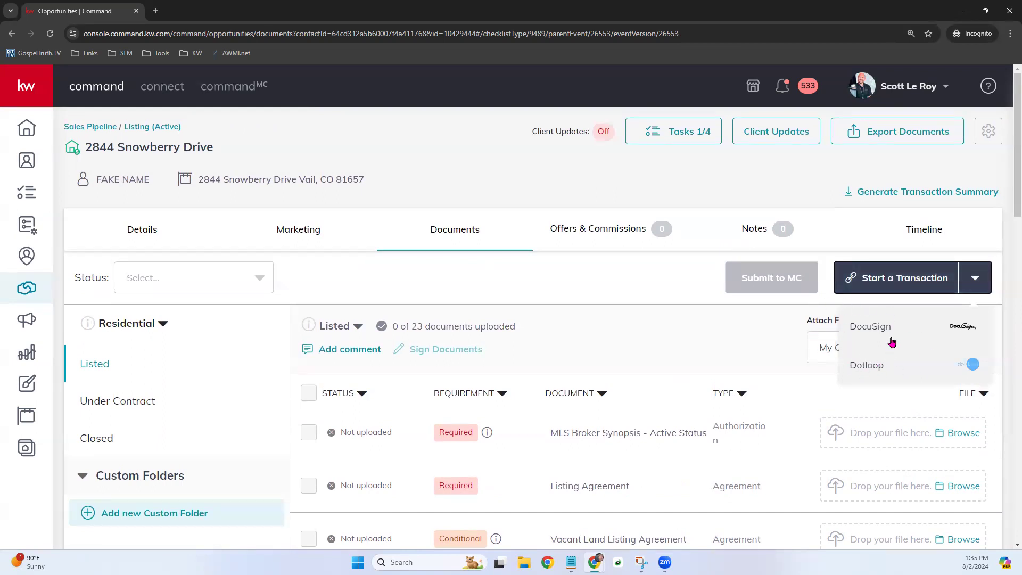
pyautogui.click(685, 334)
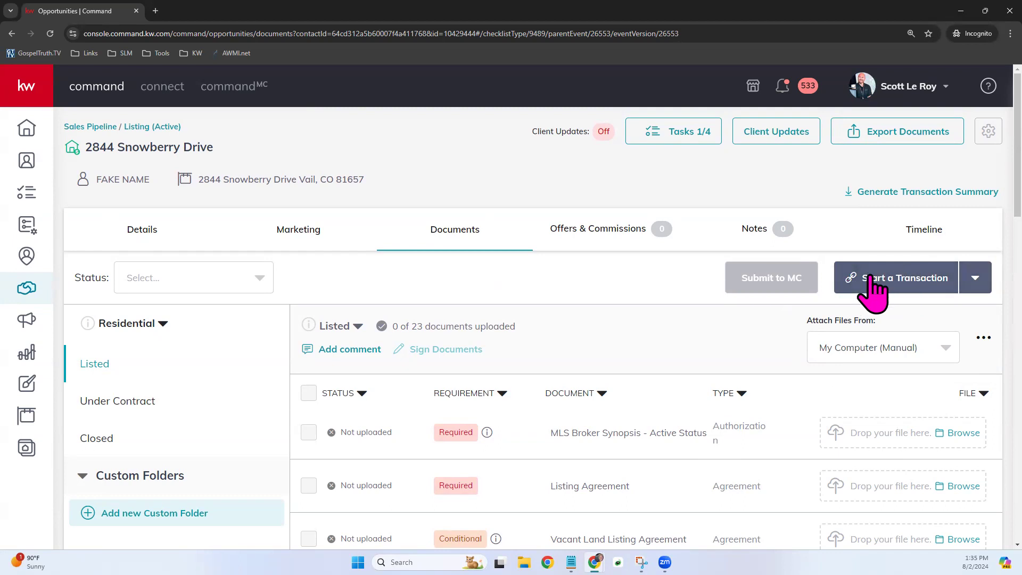
pyautogui.click(916, 279)
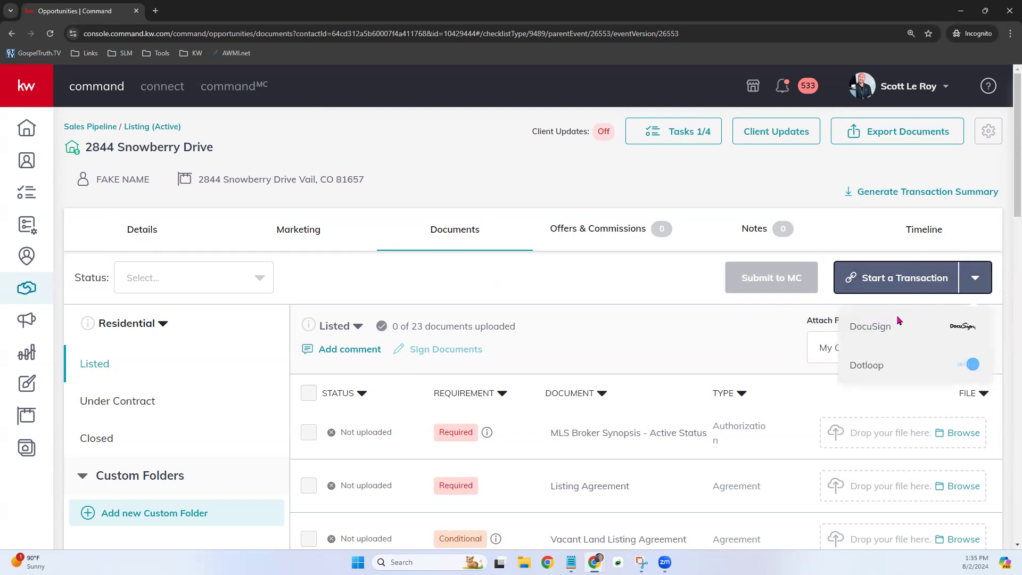
pyautogui.click(889, 330)
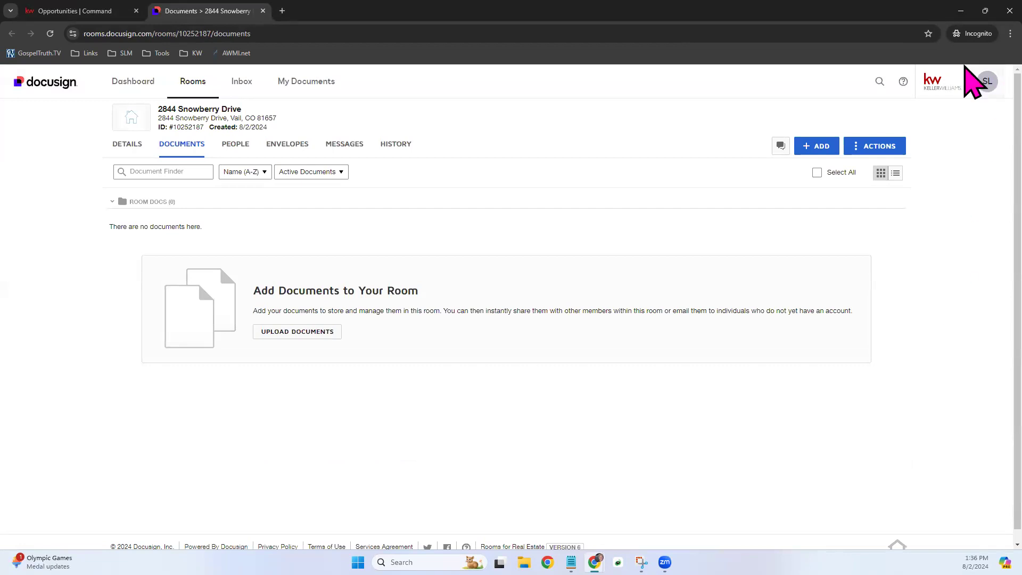
# - Zoom the browser in twice to review the empty DocuSign room, then return to Command
pyautogui.click(1010, 33)
pyautogui.click(980, 216)
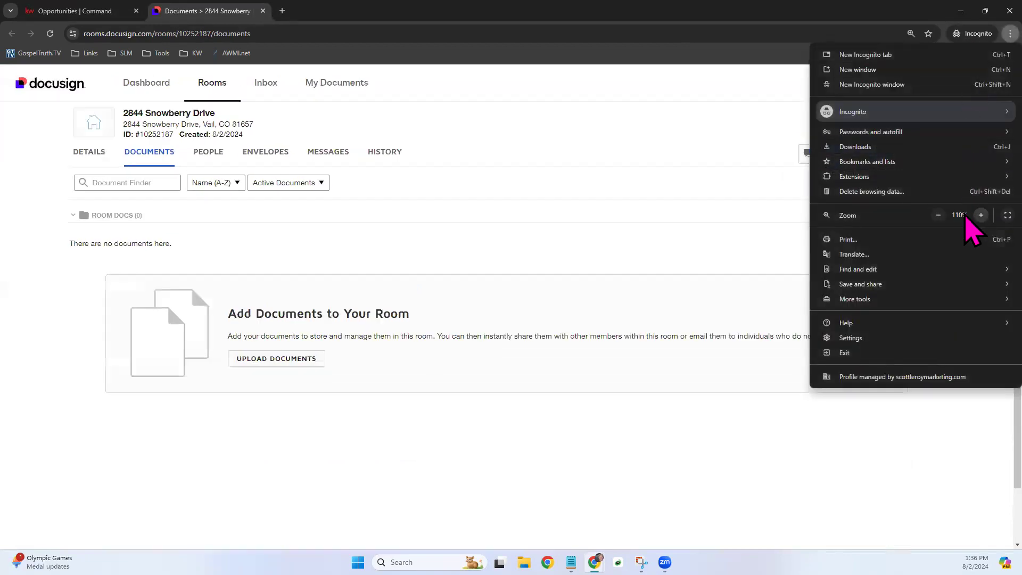
pyautogui.click(980, 215)
pyautogui.click(624, 182)
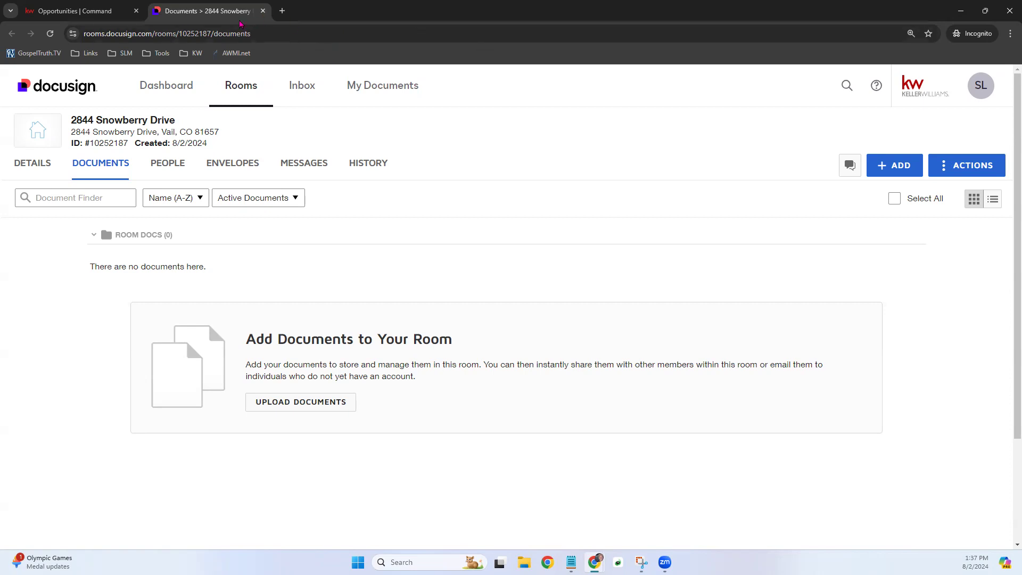
pyautogui.click(84, 6)
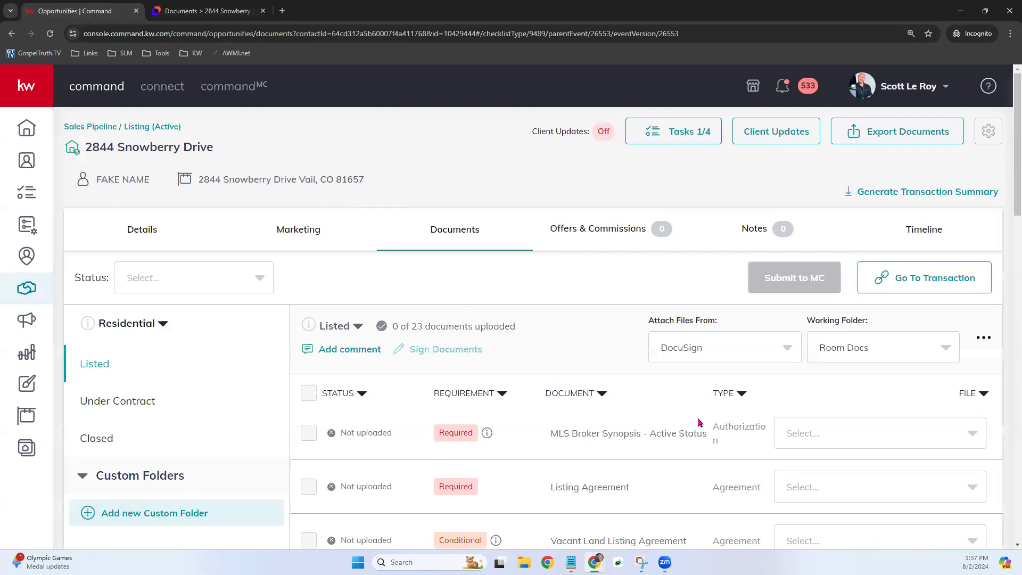
pyautogui.scroll(-2, 699, 422)
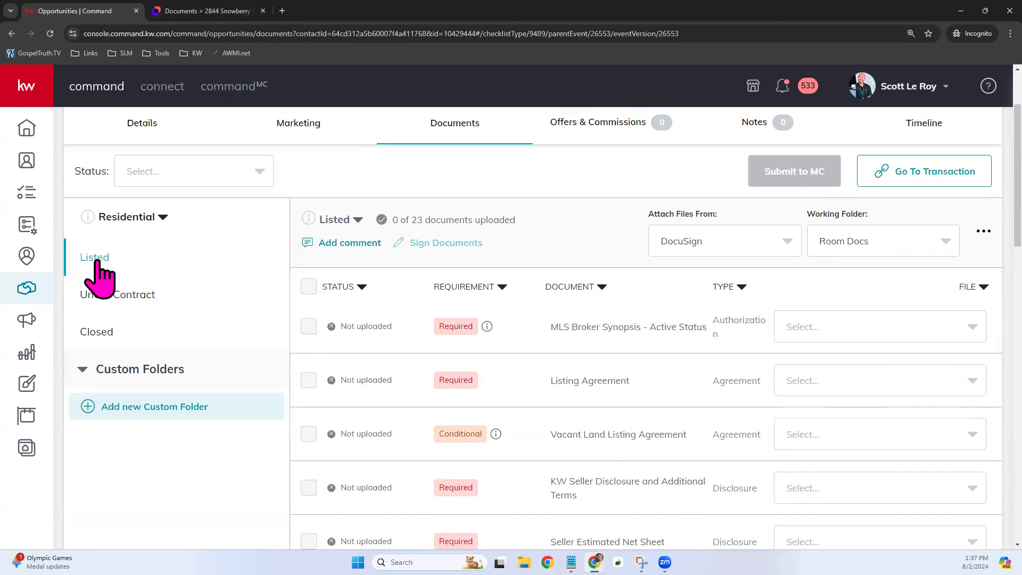
pyautogui.scroll(-1, 892, 337)
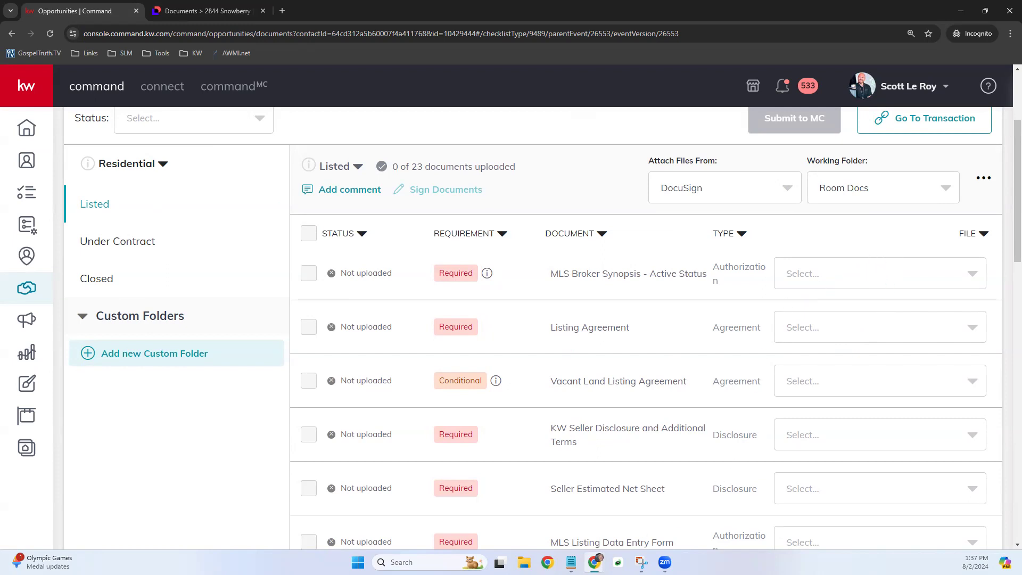
pyautogui.press('super+e')
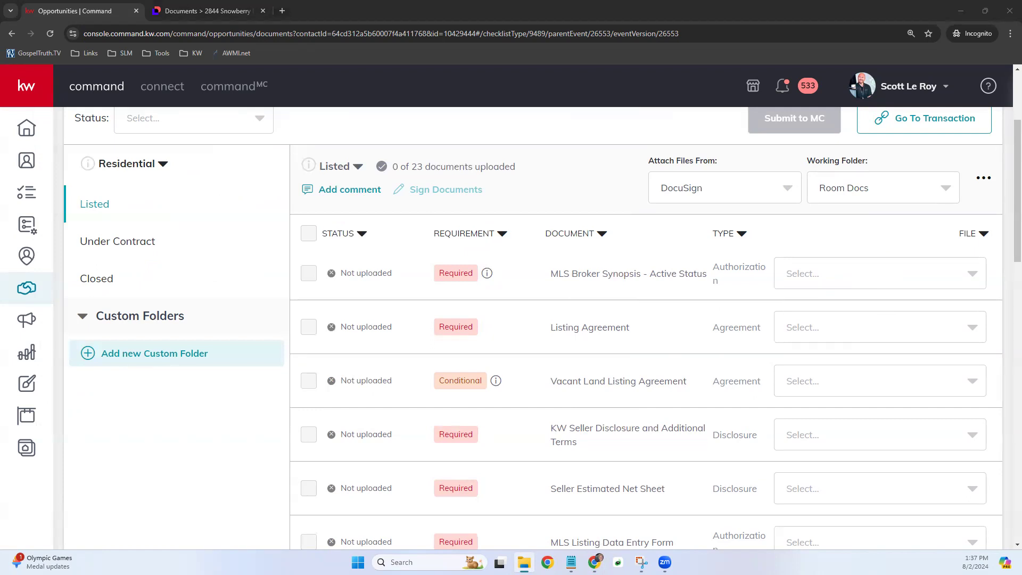
pyautogui.moveTo(32, 360); pyautogui.dragTo(856, 267)
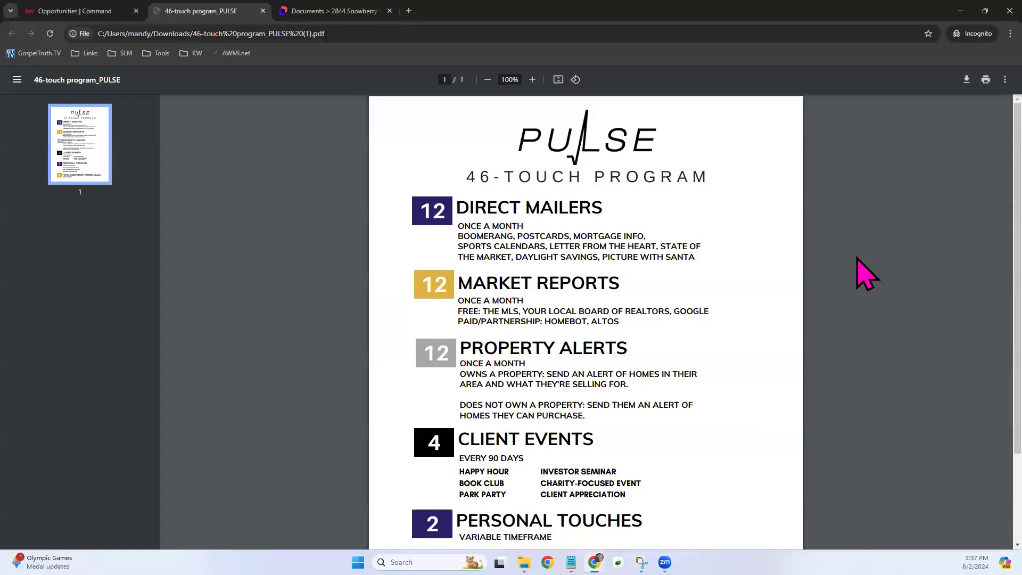
# - Return to the Opportunities | Command tab, where the Listed checklist shows 0 of 23 uploaded
pyautogui.click(87, 10)
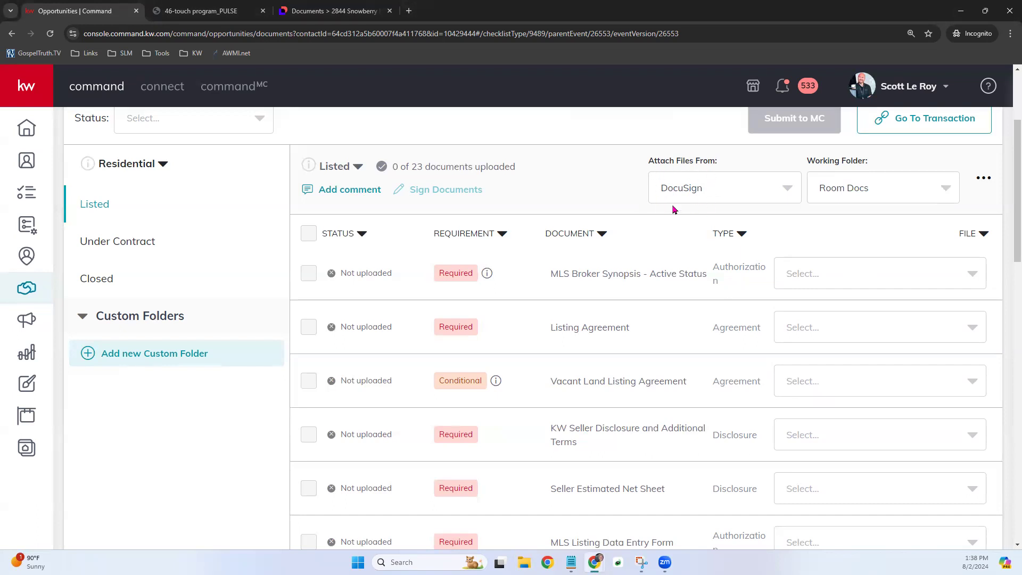
pyautogui.click(864, 272)
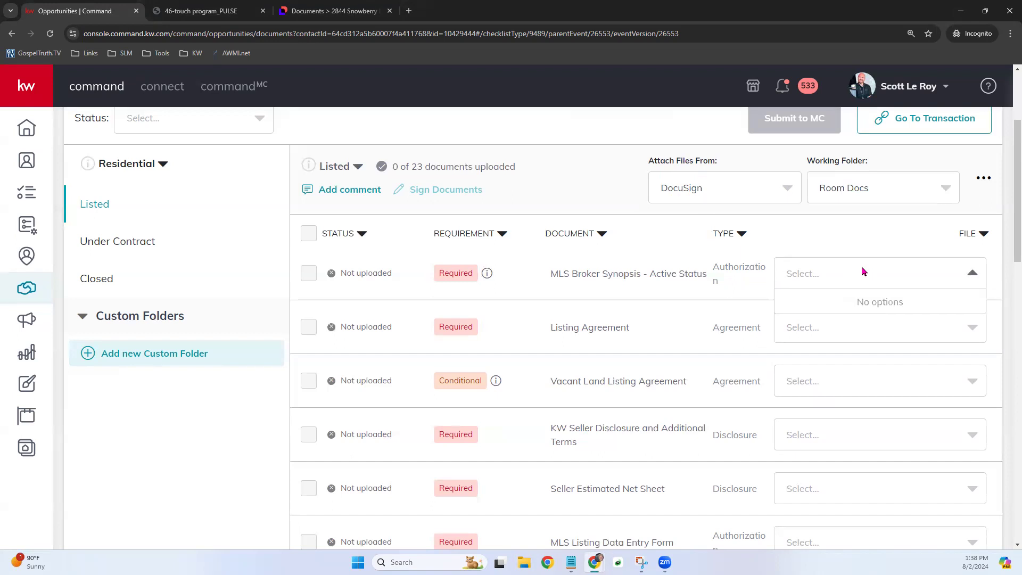
pyautogui.write('list')
pyautogui.click(880, 229)
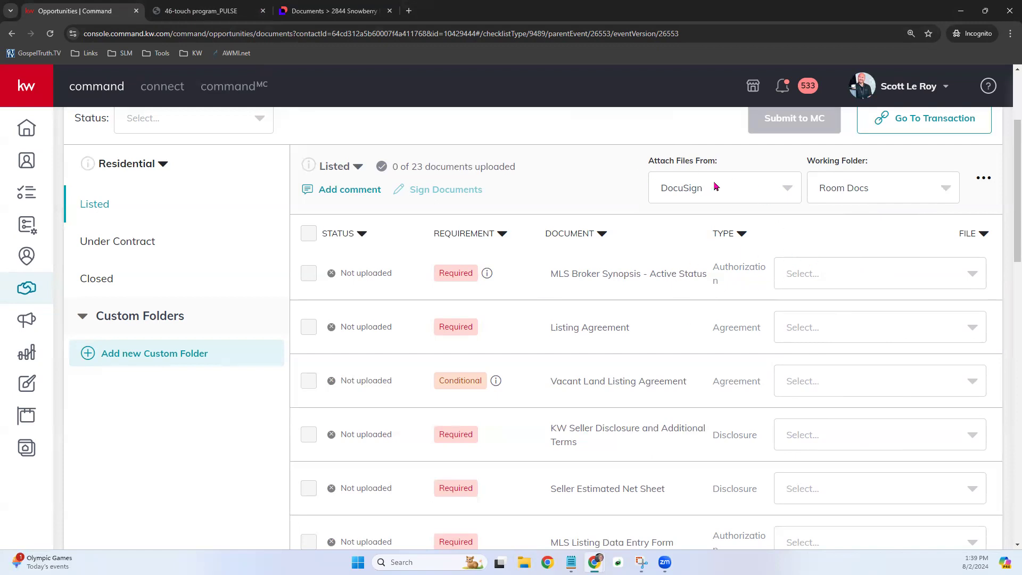
# - Set Attach Files From to My Computer (Manual) and try Browse, dismissing the file picker
pyautogui.click(730, 198)
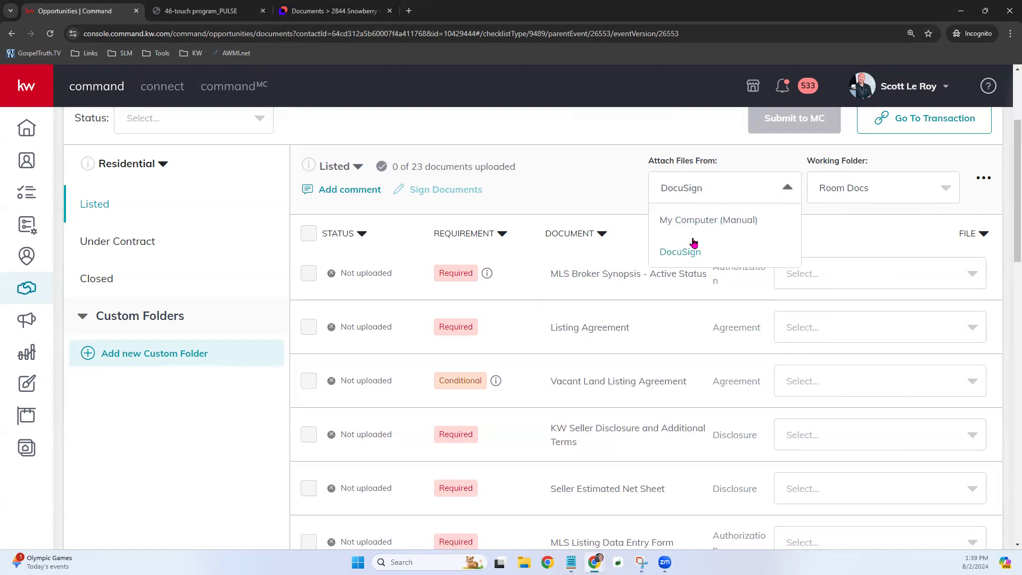
pyautogui.click(728, 219)
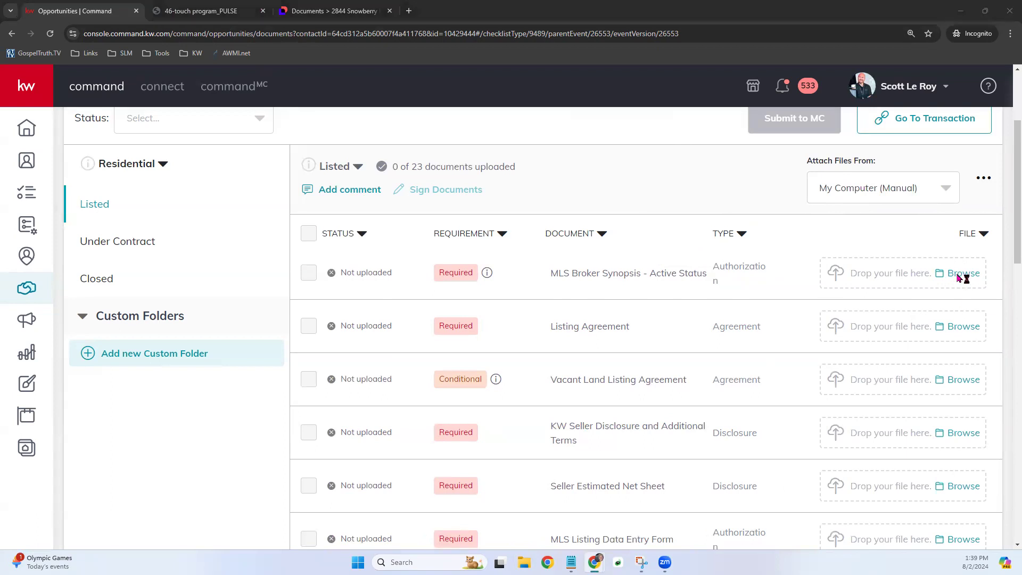
pyautogui.click(958, 275)
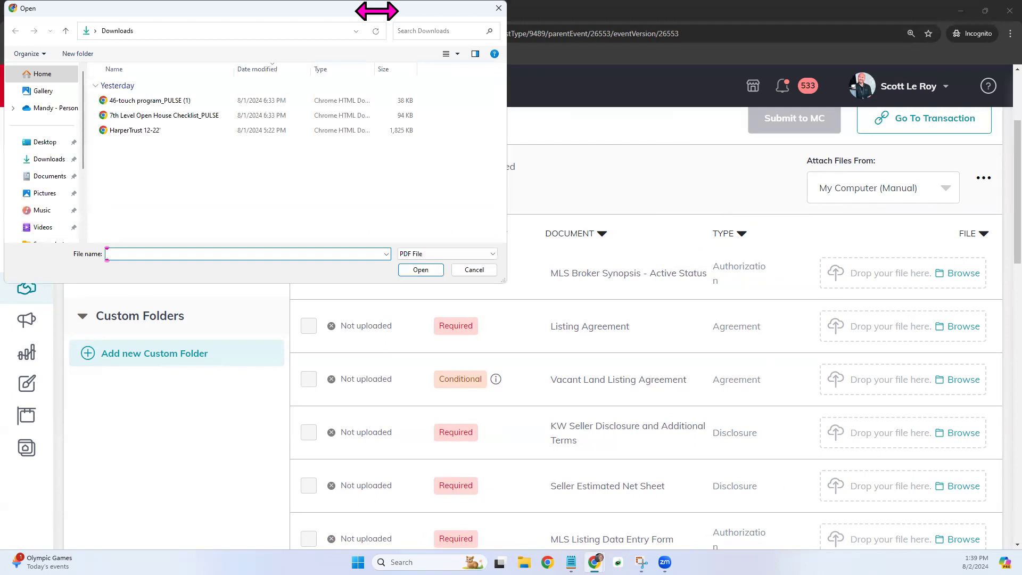
pyautogui.press('Escape')
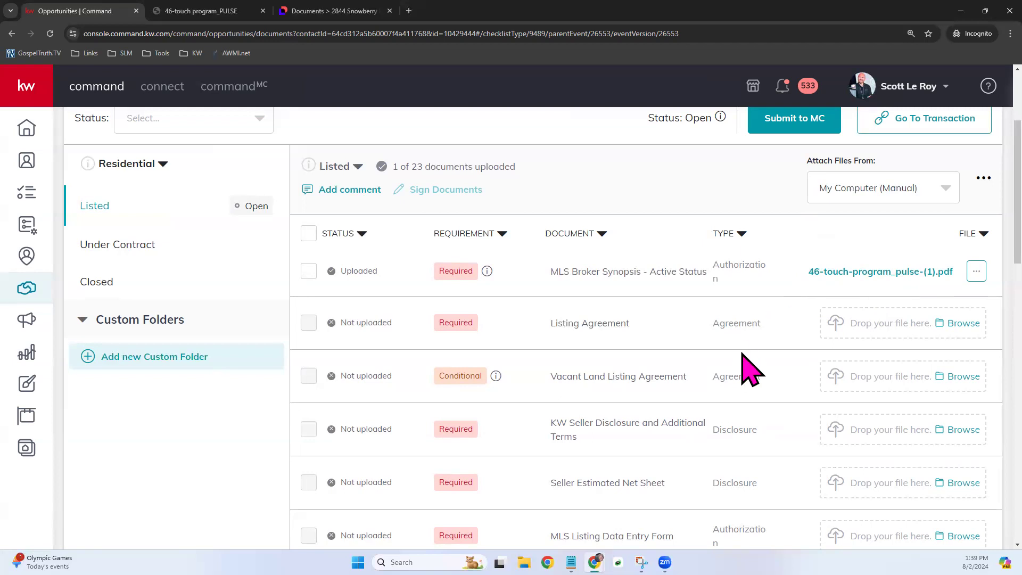
pyautogui.scroll(2, 750, 370)
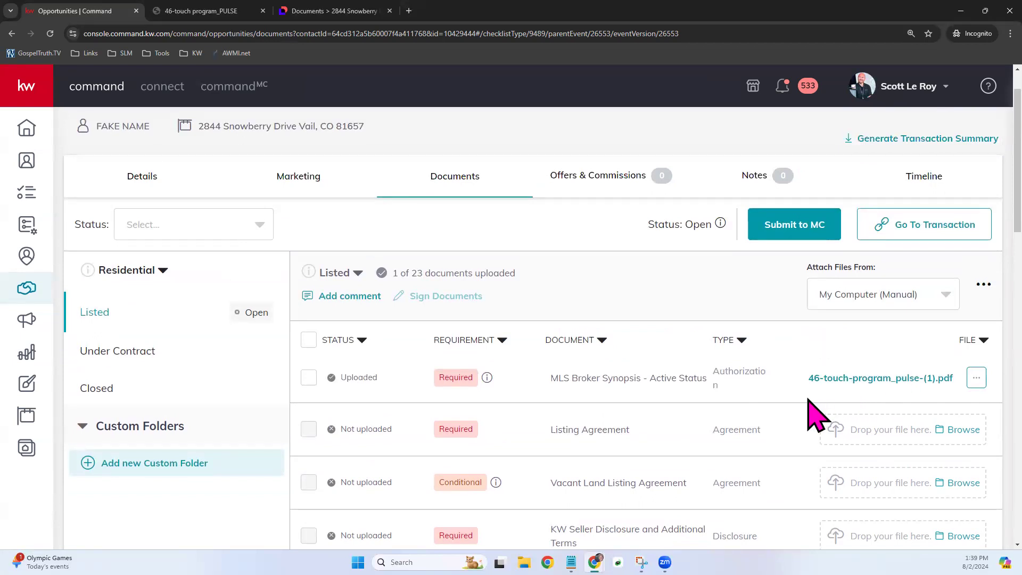
pyautogui.click(986, 381)
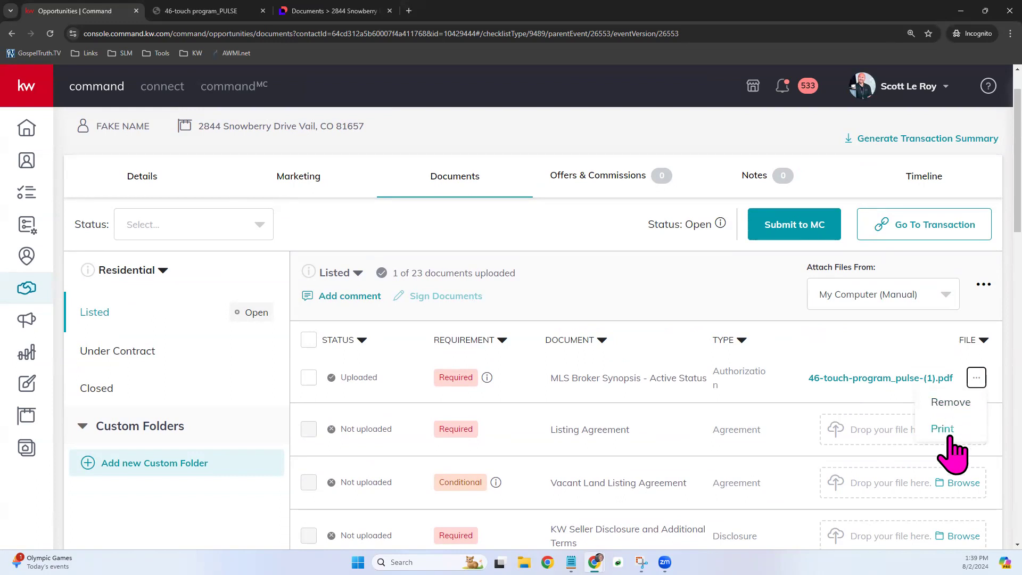
pyautogui.click(890, 335)
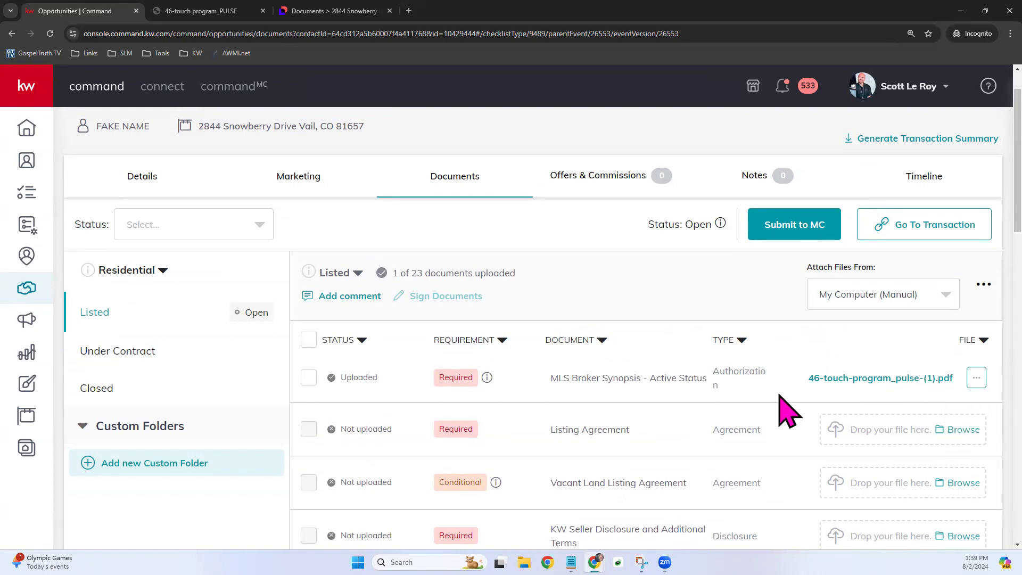
pyautogui.scroll(-1, 837, 458)
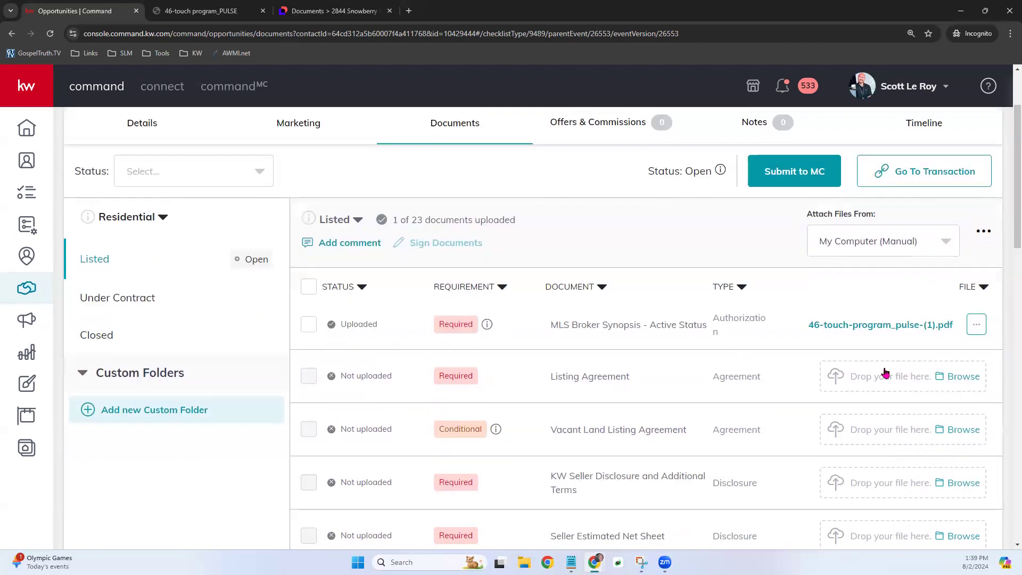
pyautogui.scroll(-1, 905, 469)
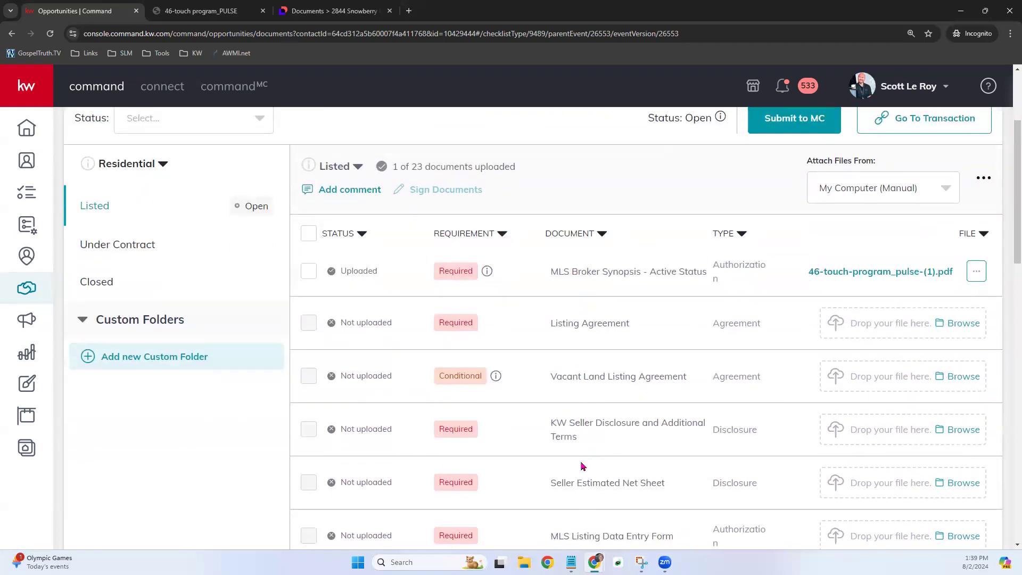
pyautogui.scroll(3, 607, 421)
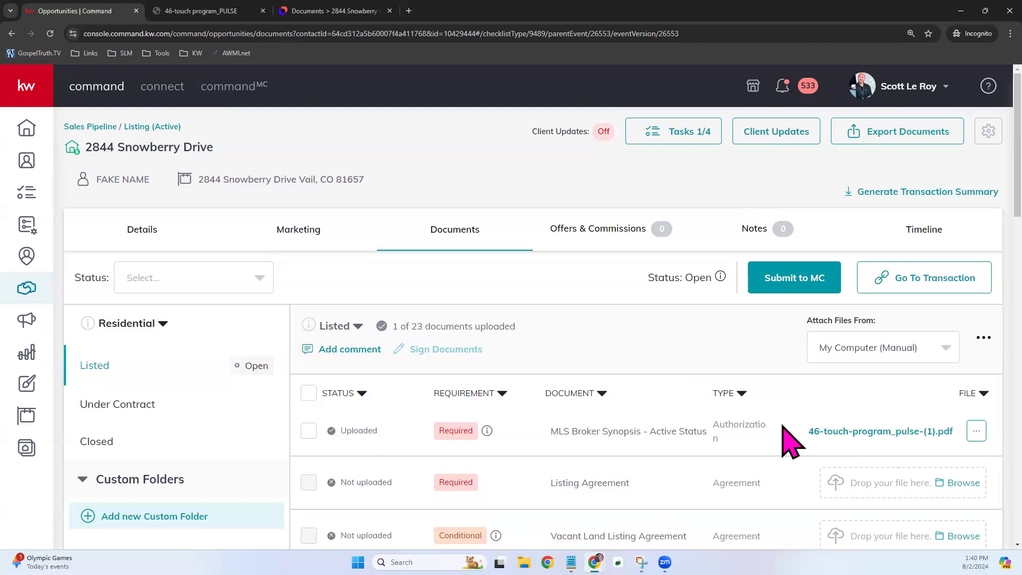
pyautogui.scroll(-2, 787, 426)
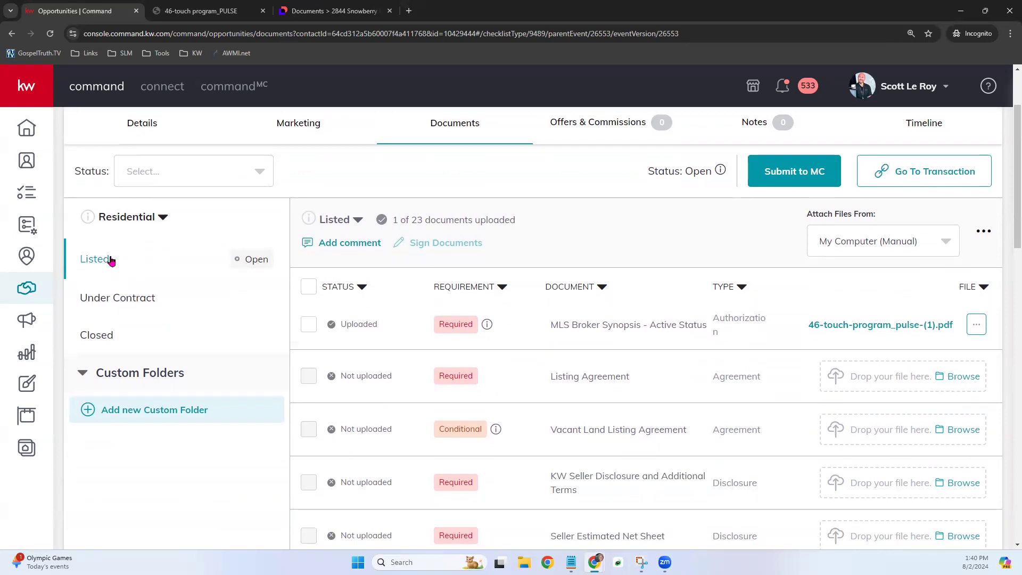
pyautogui.scroll(2, 535, 241)
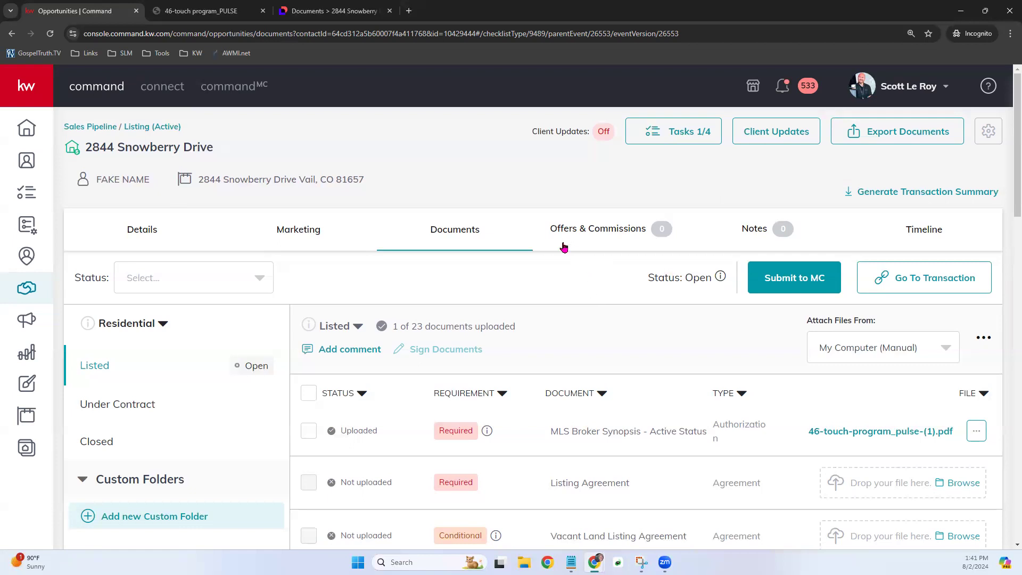
# - View Offers & Commissions, close the PULSE PDF tab, and begin adding a new offer
pyautogui.click(624, 234)
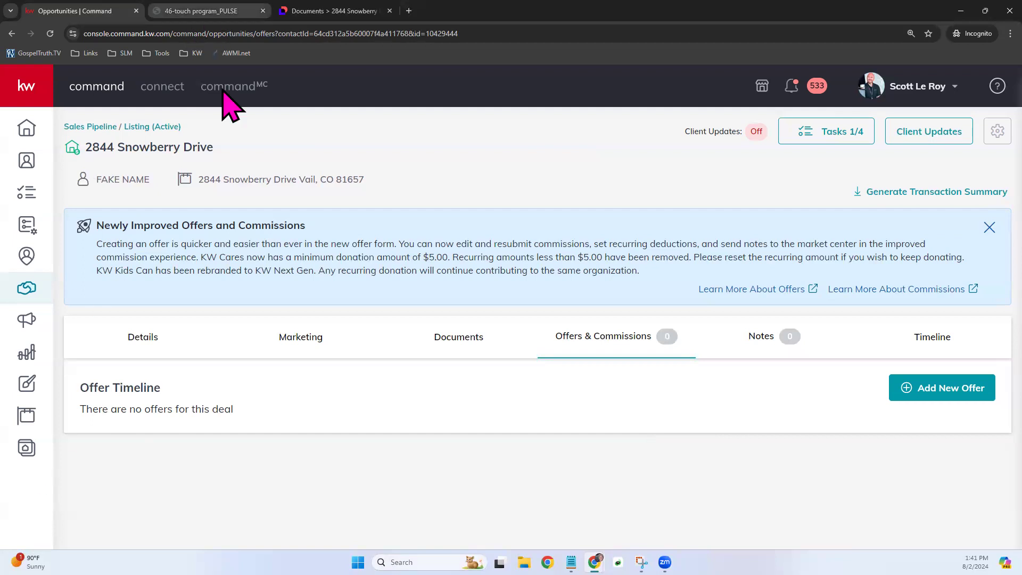
pyautogui.click(262, 10)
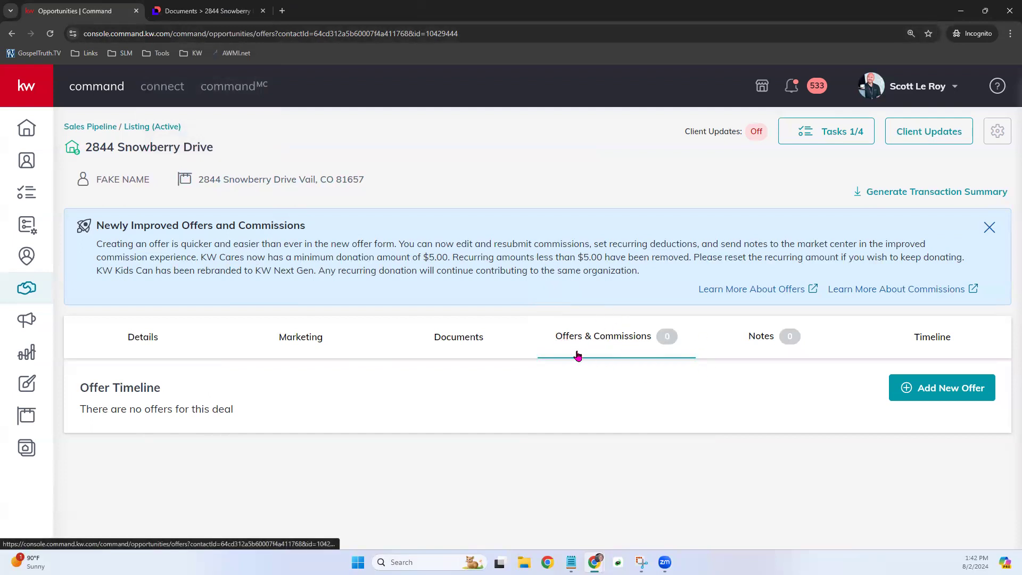
pyautogui.click(965, 393)
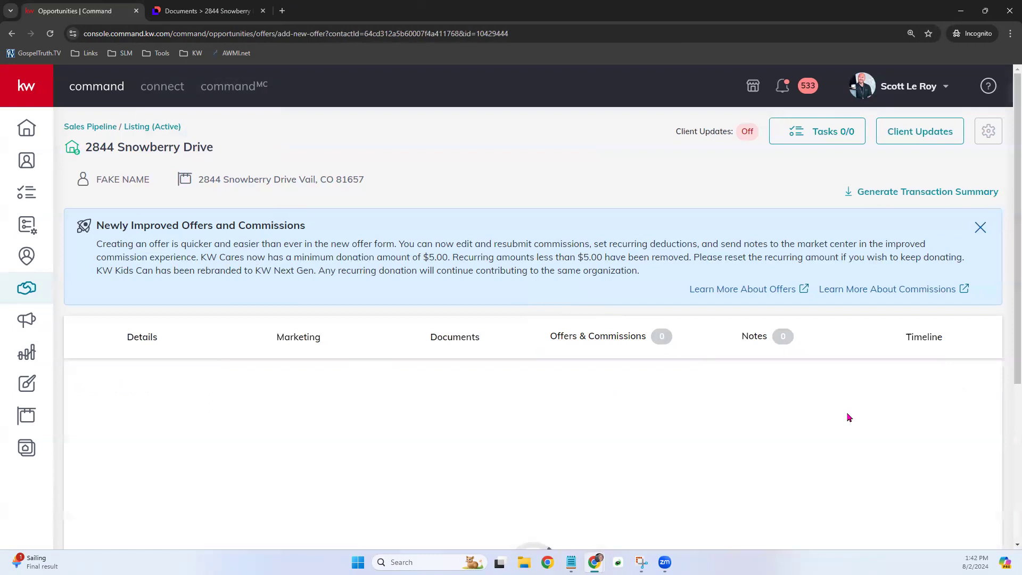
# - Replace the offer name with 'First Offer' and begin the property address lookup
pyautogui.scroll(-2, 834, 393)
pyautogui.scroll(-2, 863, 381)
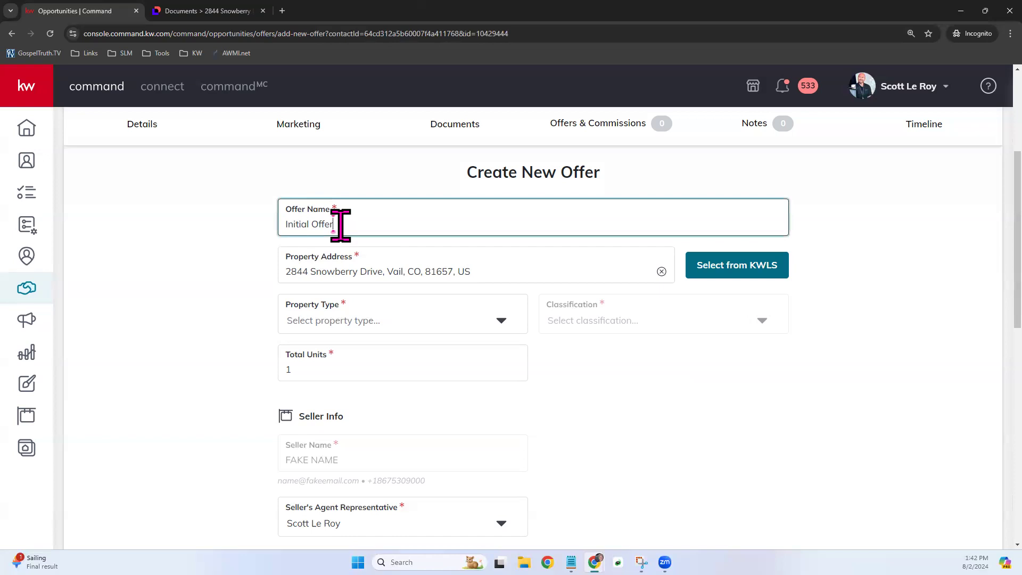
pyautogui.moveTo(342, 224); pyautogui.dragTo(274, 233)
pyautogui.write('F')
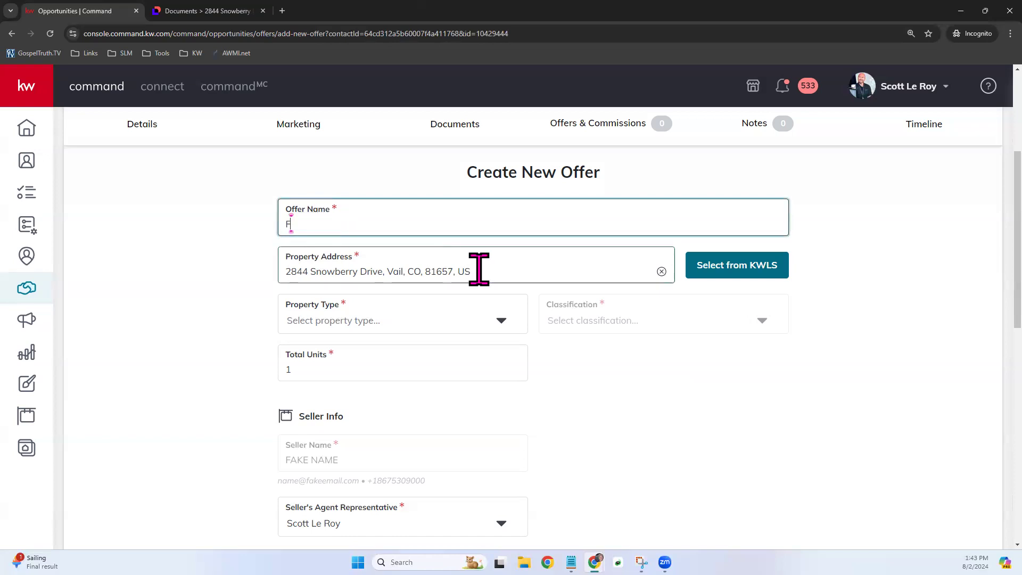
pyautogui.write('irst Offer')
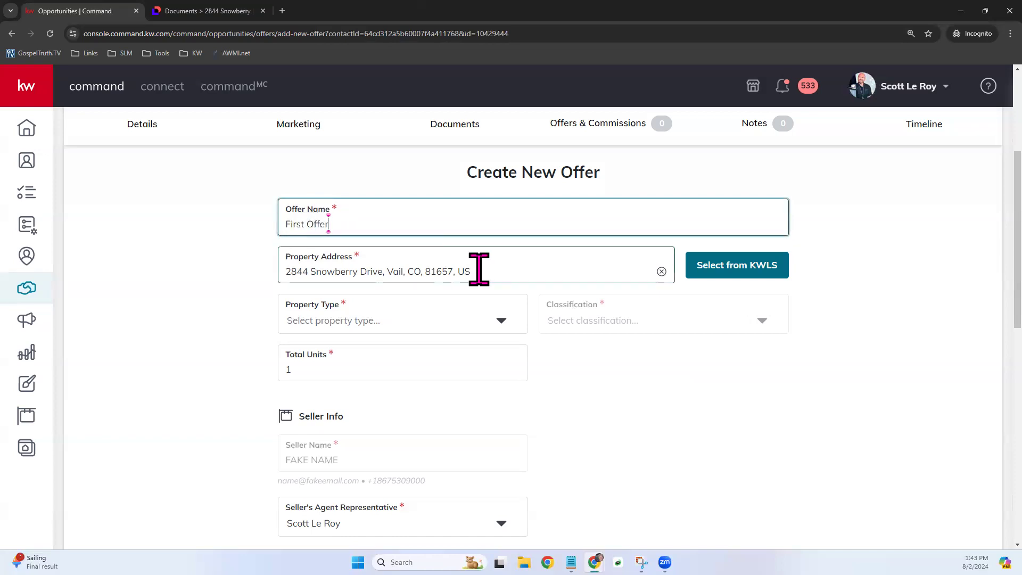
pyautogui.click(751, 433)
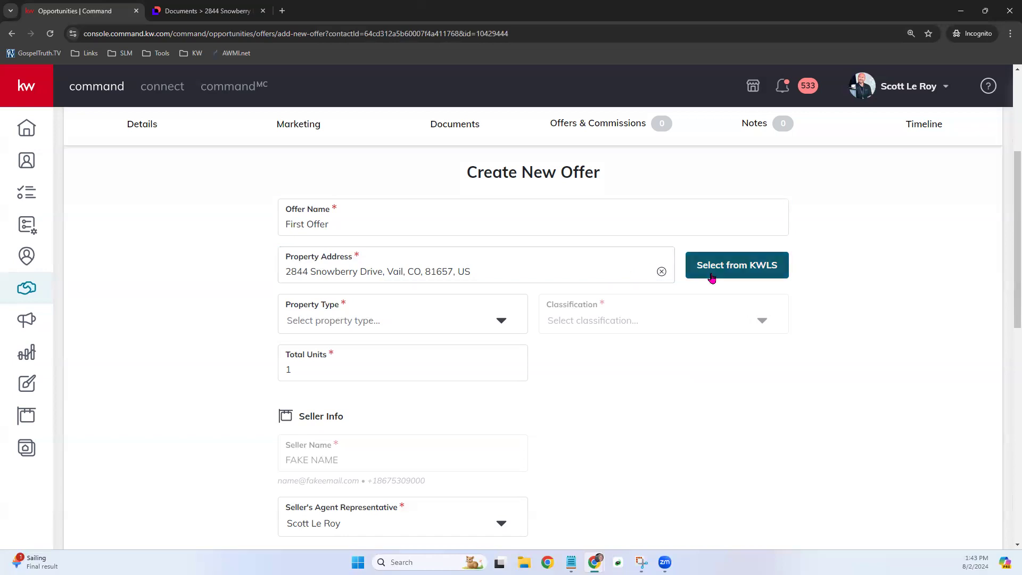
pyautogui.click(765, 265)
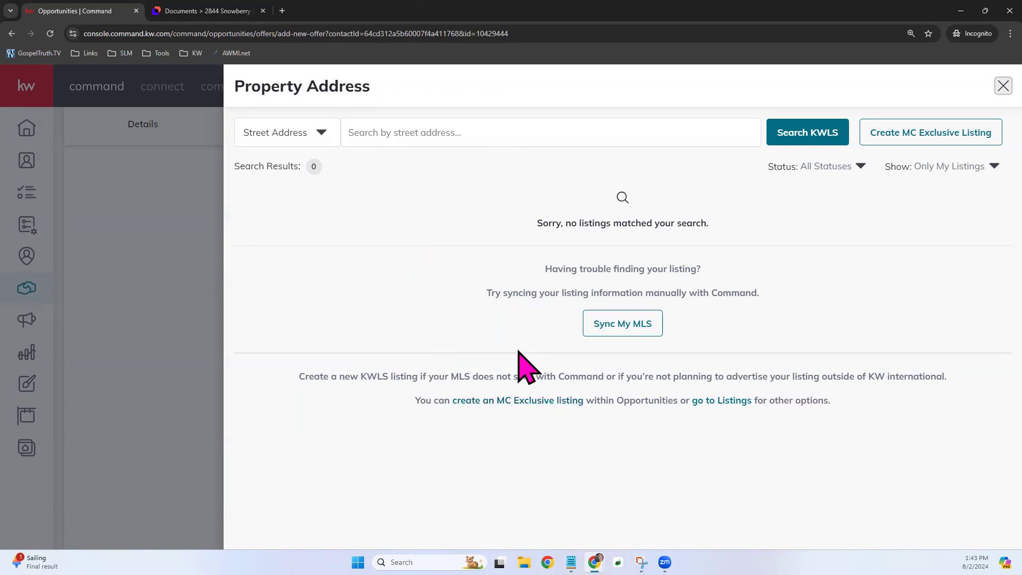
pyautogui.click(323, 131)
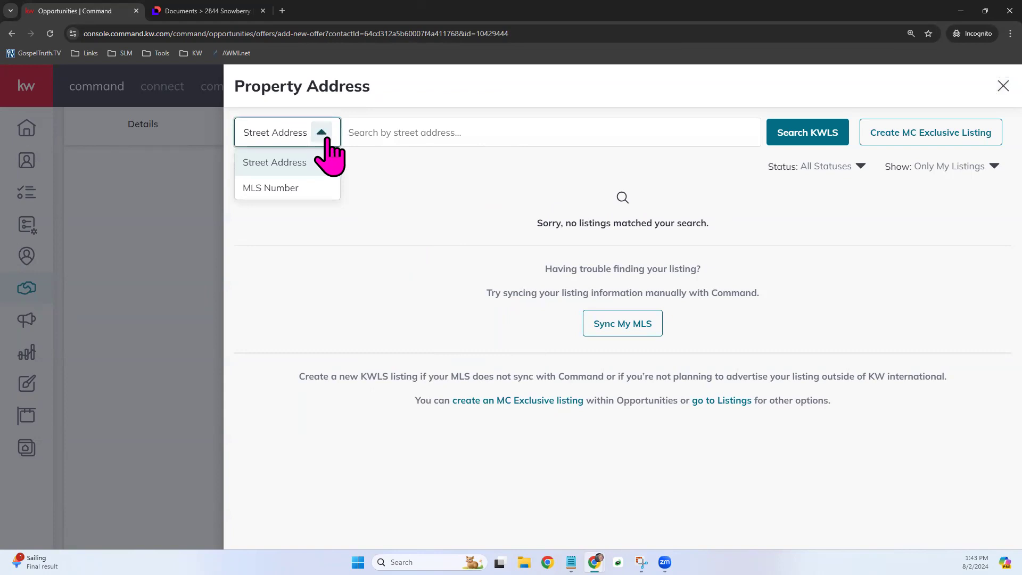
pyautogui.click(294, 194)
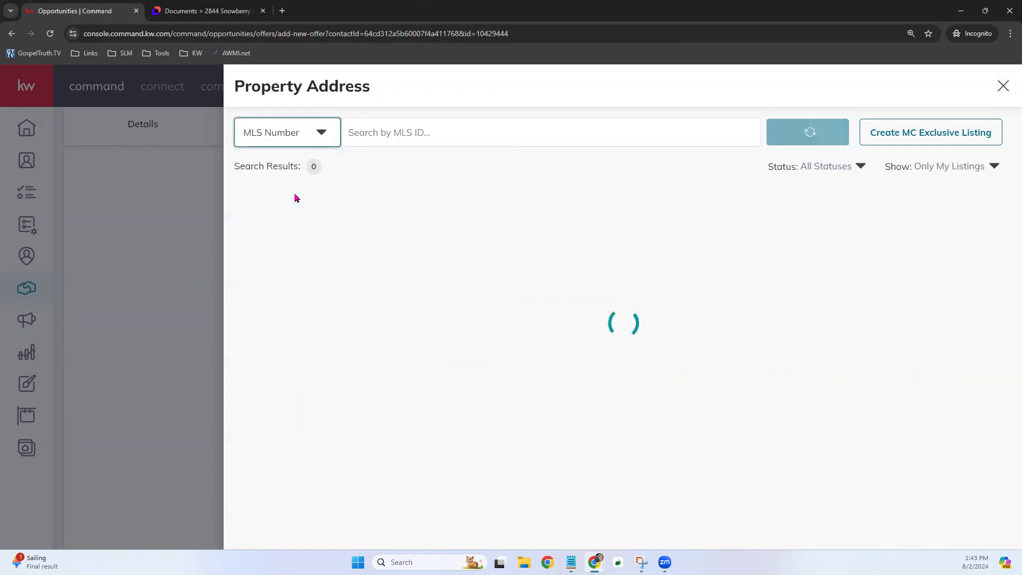
pyautogui.click(952, 170)
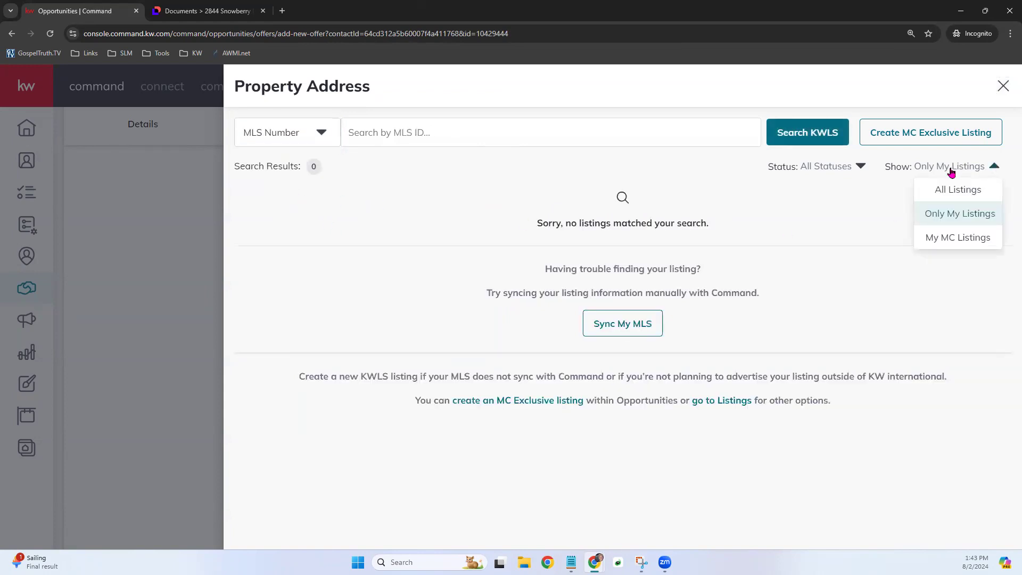
pyautogui.click(977, 190)
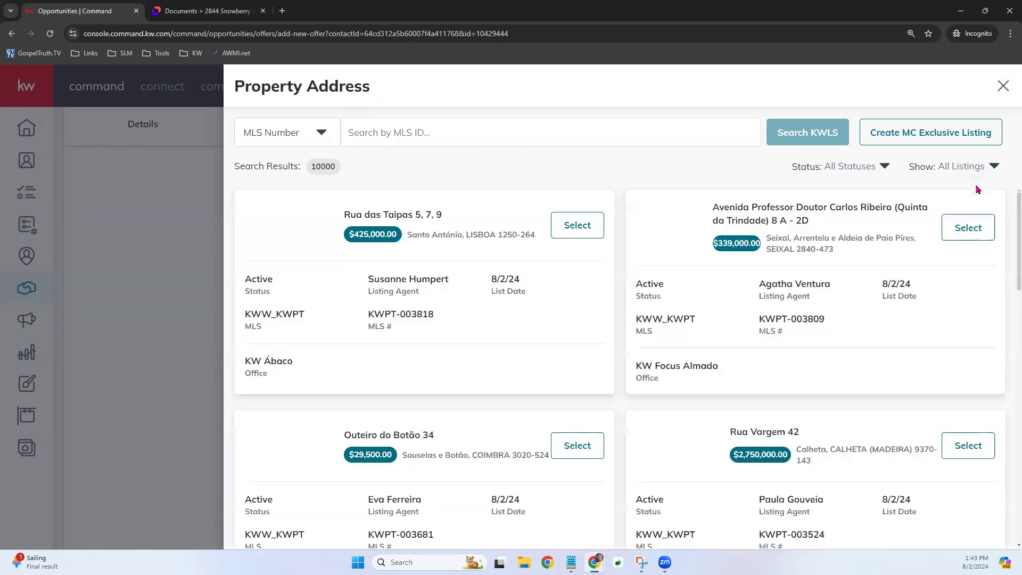
pyautogui.click(486, 130)
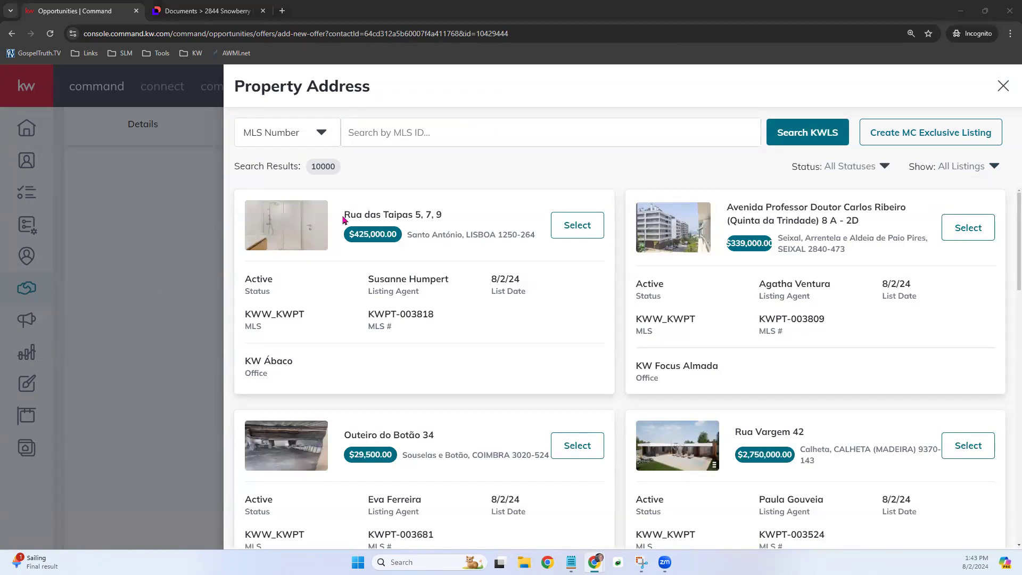
pyautogui.click(419, 133)
pyautogui.click(450, 132)
pyautogui.write('1009834')
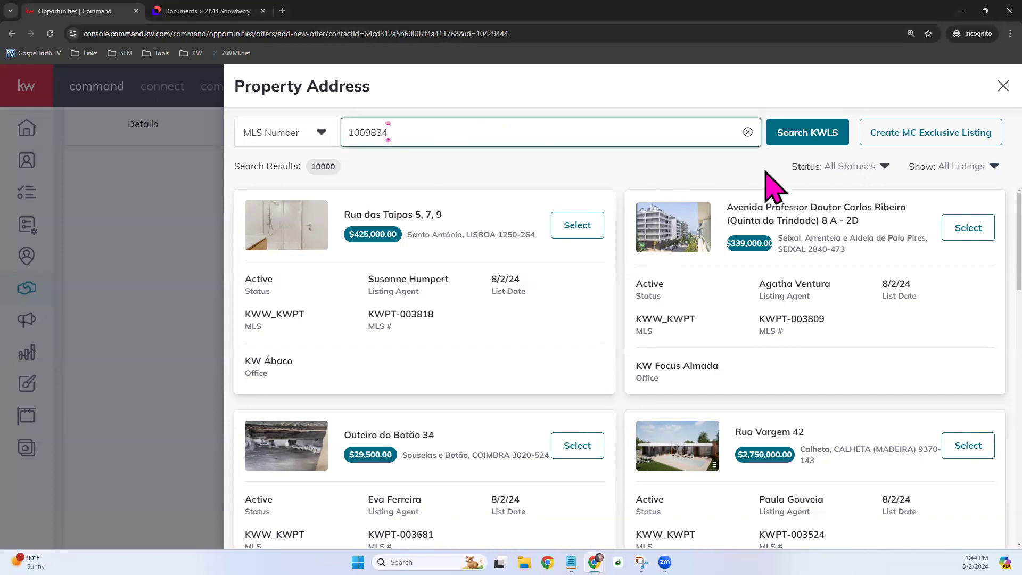
pyautogui.click(820, 145)
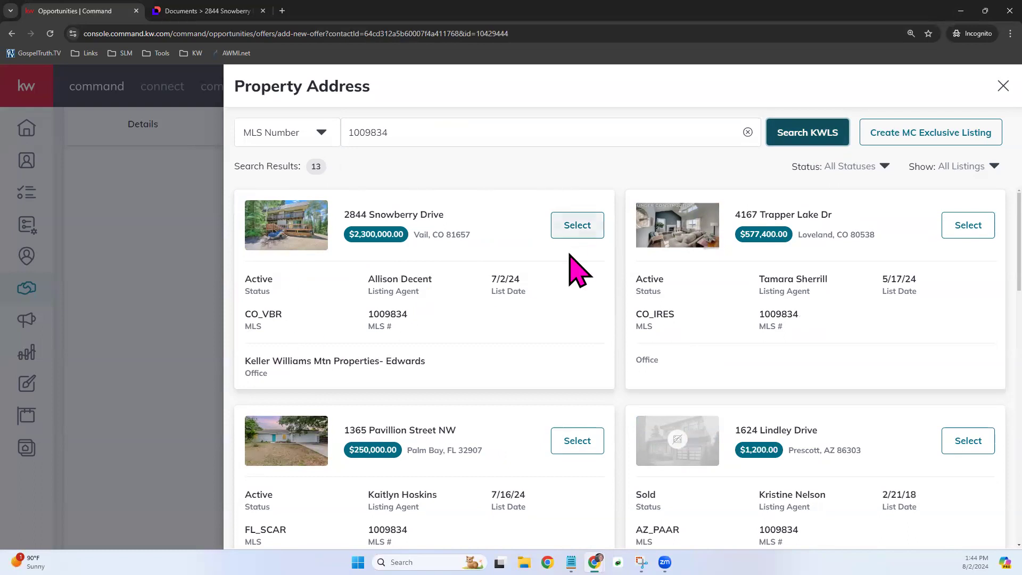
pyautogui.click(586, 224)
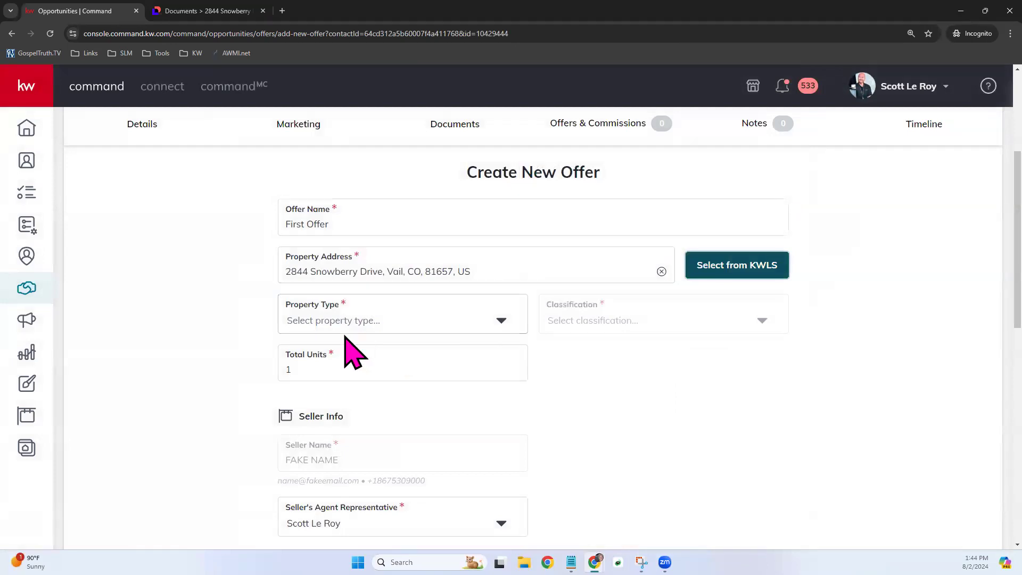
# - Set the offer's Property Type to Residential and Classification to Resale
pyautogui.click(501, 320)
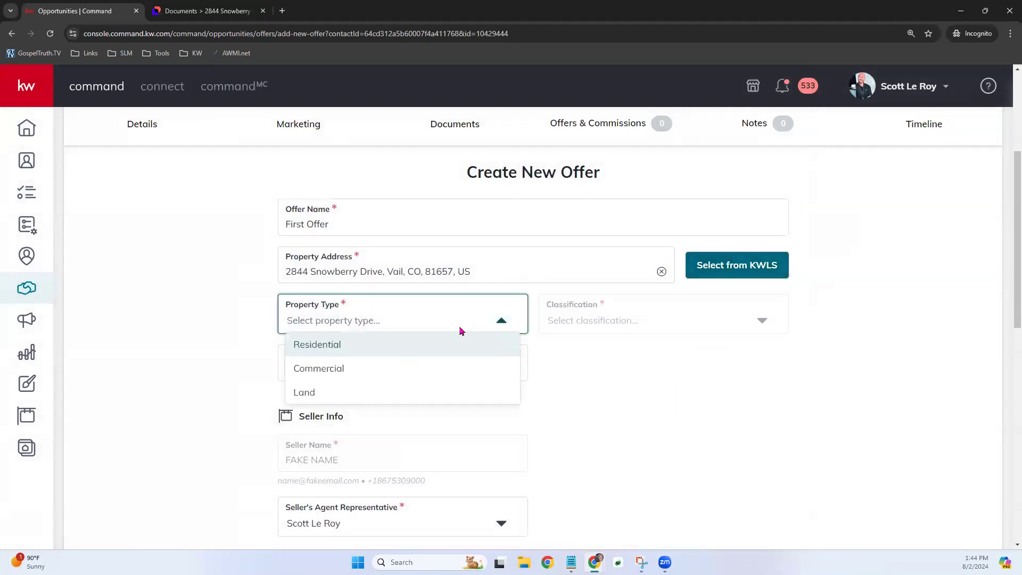
pyautogui.click(365, 353)
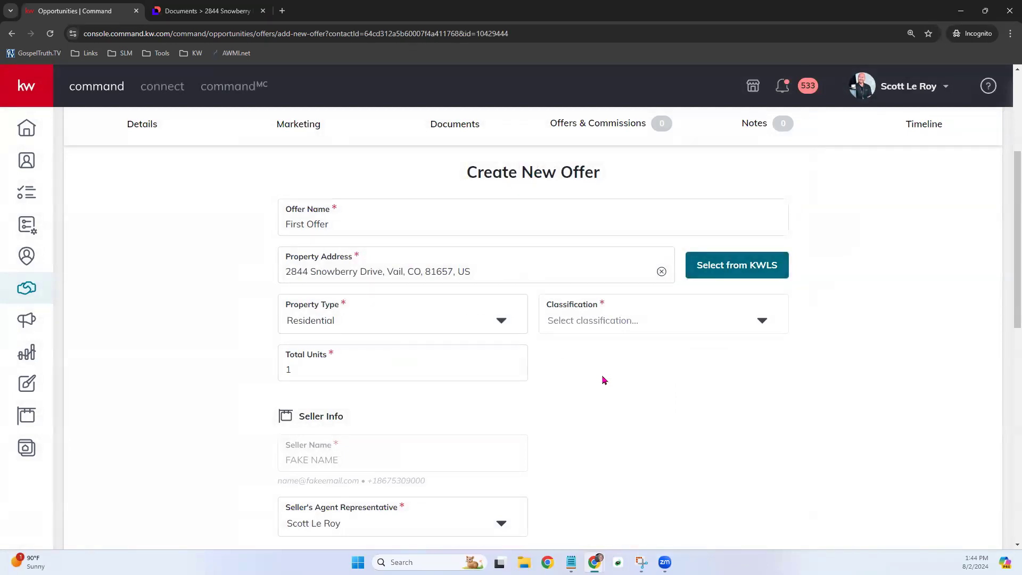
pyautogui.click(630, 316)
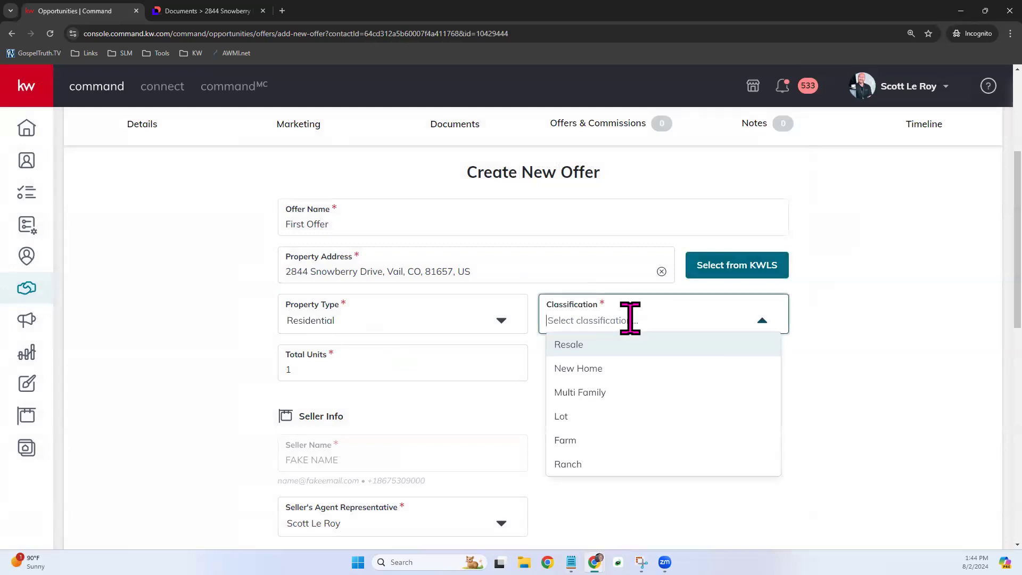
pyautogui.click(642, 353)
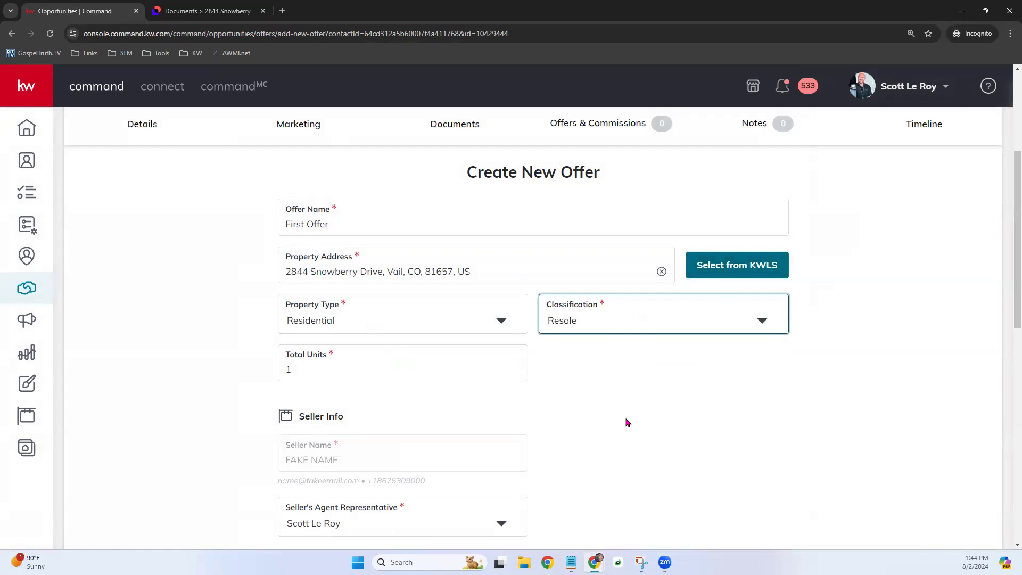
pyautogui.scroll(-1, 618, 404)
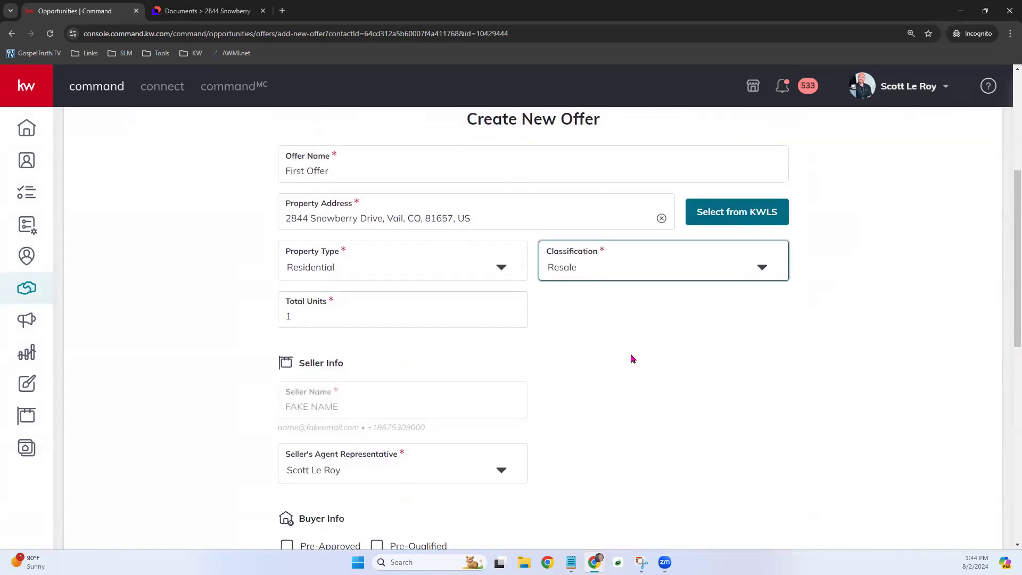
# - Enter 'Buyer Demo' as buyer name and 'Buyer Agent' as buyer's agent, and tick Pre-Qualified
pyautogui.scroll(-4, 633, 359)
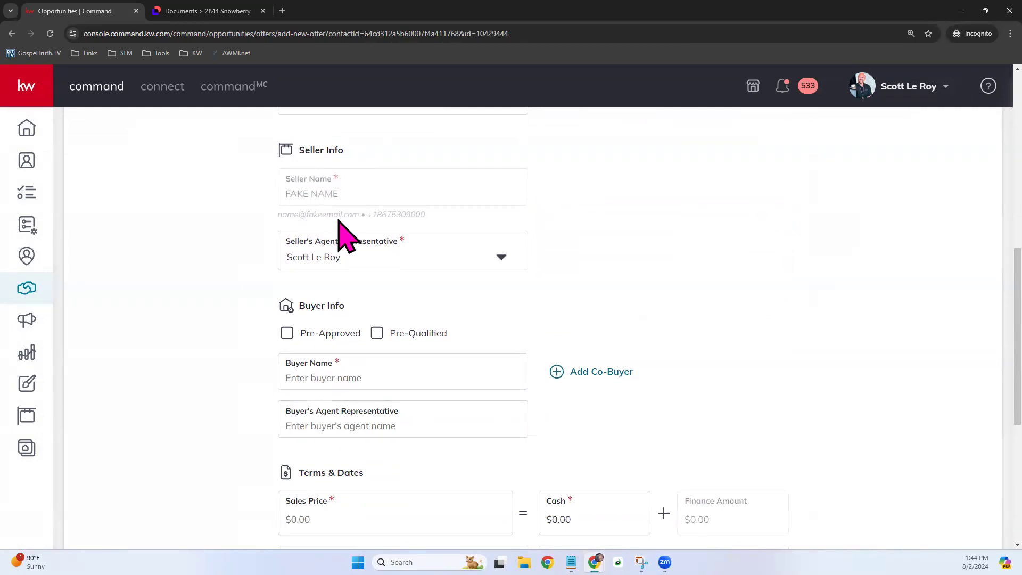
pyautogui.click(324, 381)
pyautogui.write('Buyer Demo')
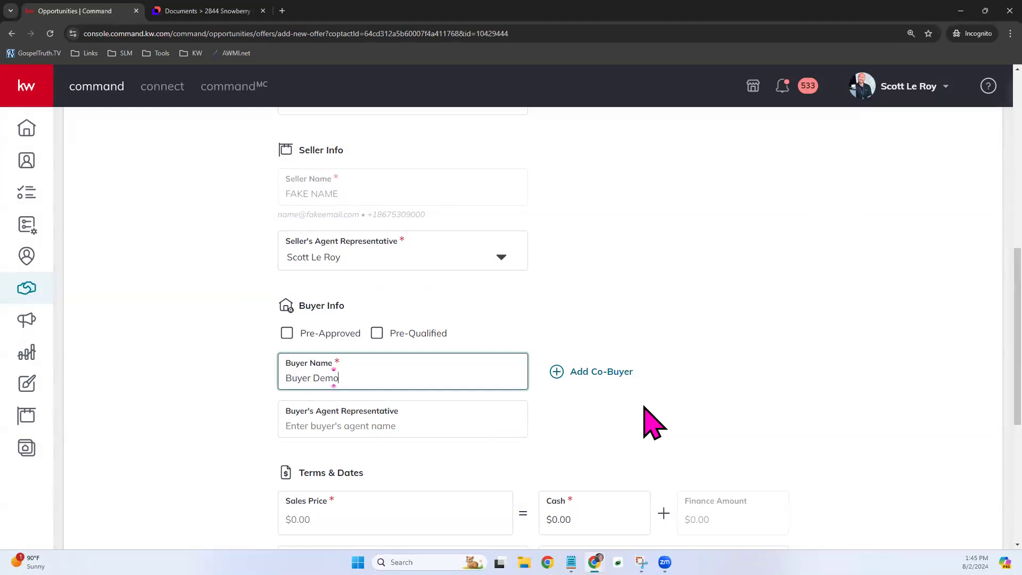
pyautogui.click(429, 424)
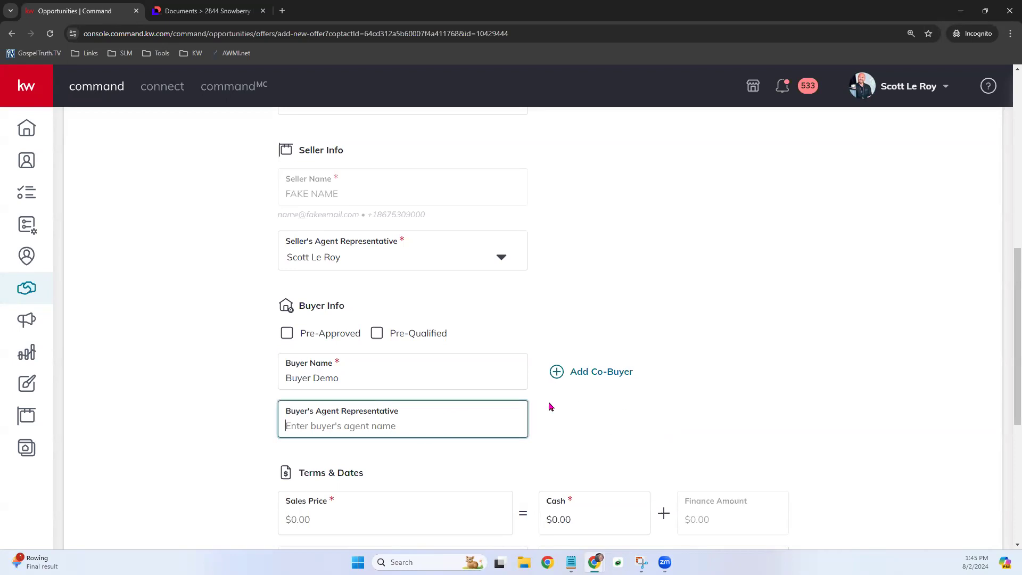
pyautogui.write('Buyer Agent')
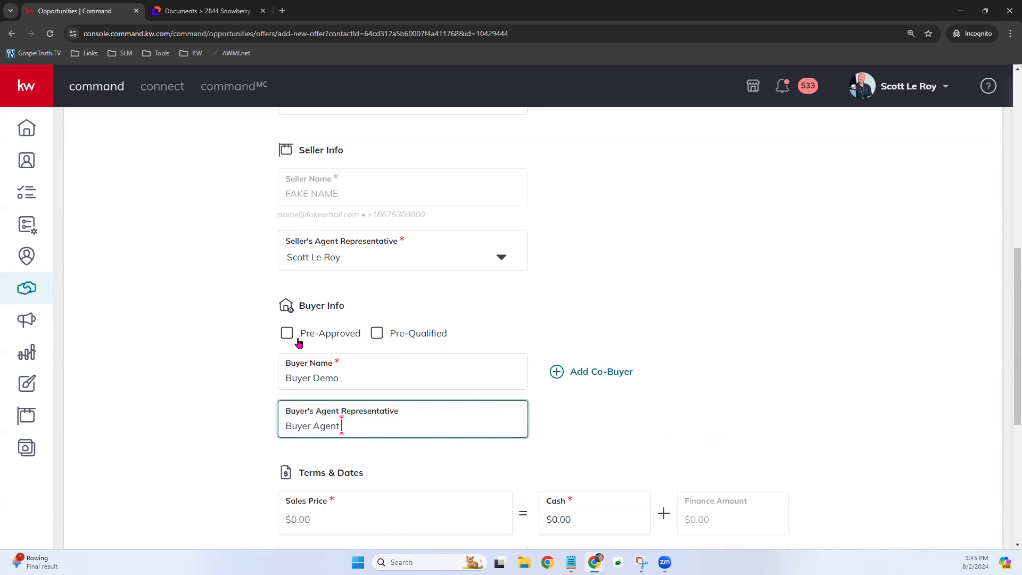
pyautogui.click(376, 333)
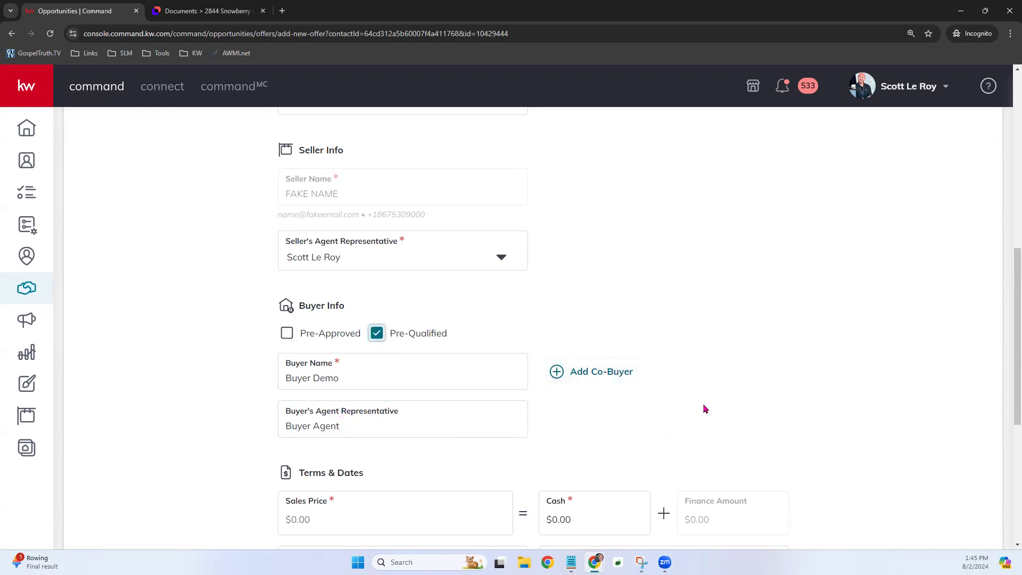
pyautogui.scroll(-1, 721, 411)
pyautogui.scroll(-5, 721, 414)
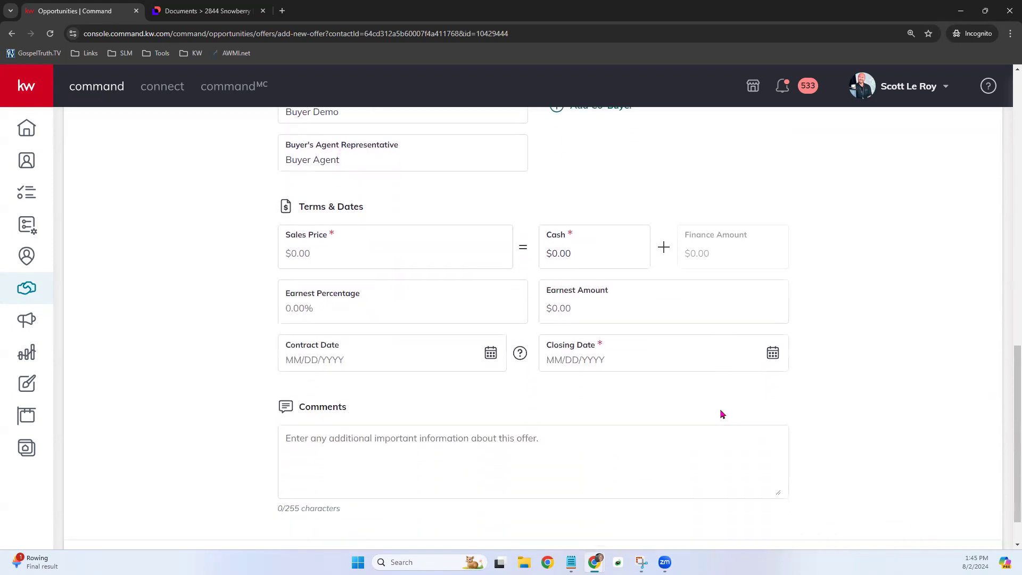
# - Enter a $10.00 sales price, $5.00 cash and a 2% earnest percentage ($0.20)
pyautogui.click(322, 254)
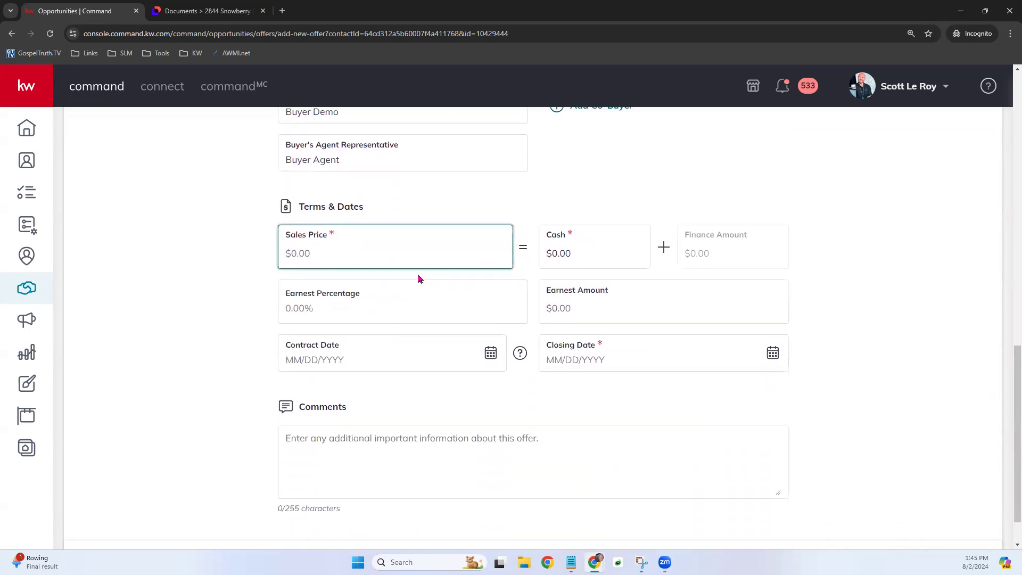
pyautogui.write('10')
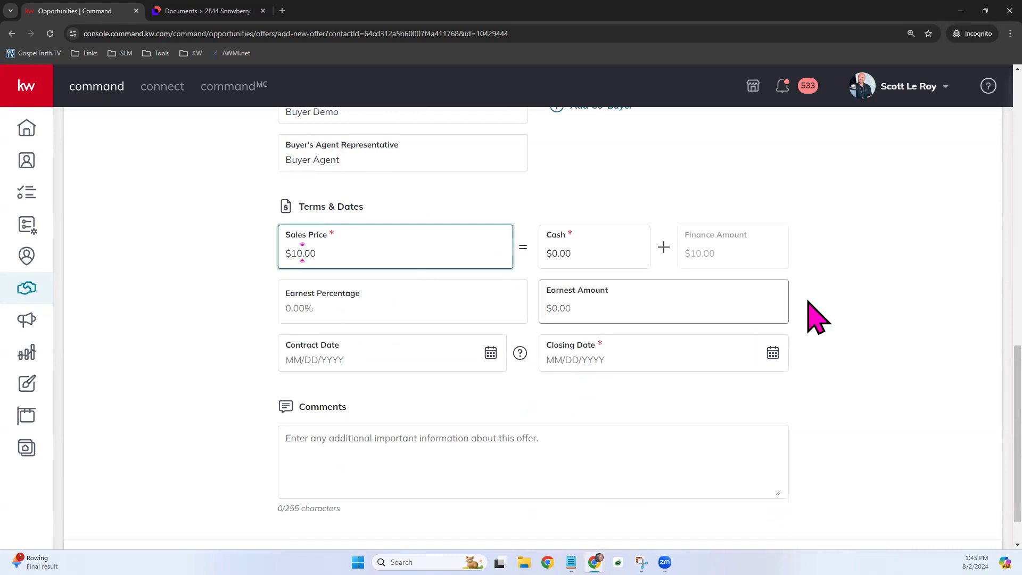
pyautogui.click(839, 271)
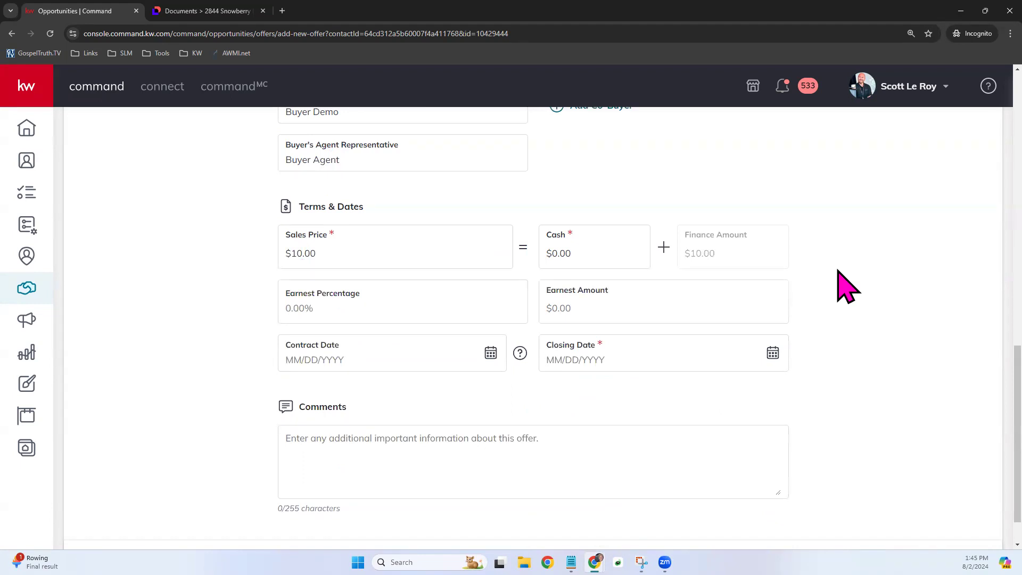
pyautogui.click(598, 249)
pyautogui.click(818, 231)
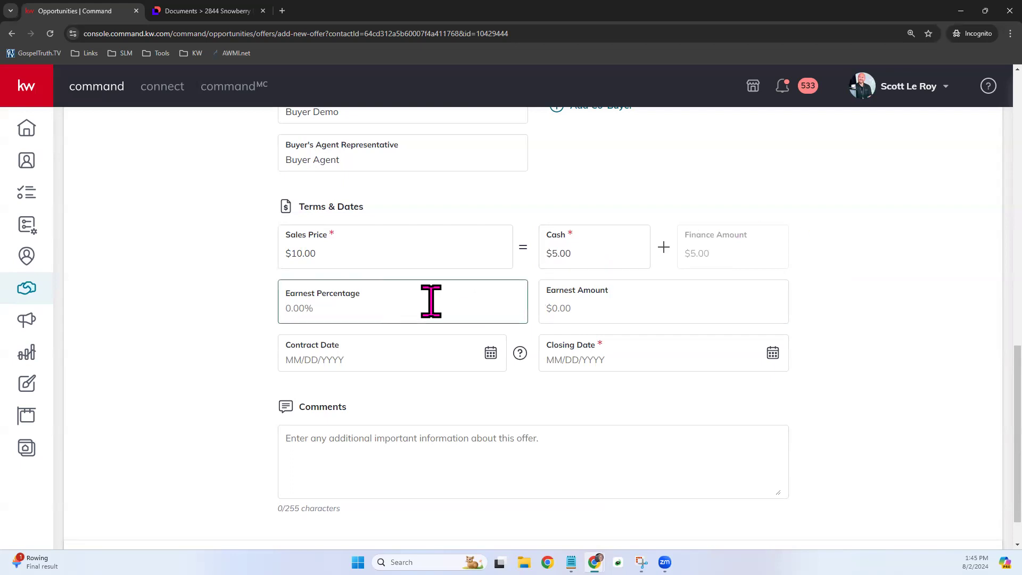
pyautogui.click(553, 306)
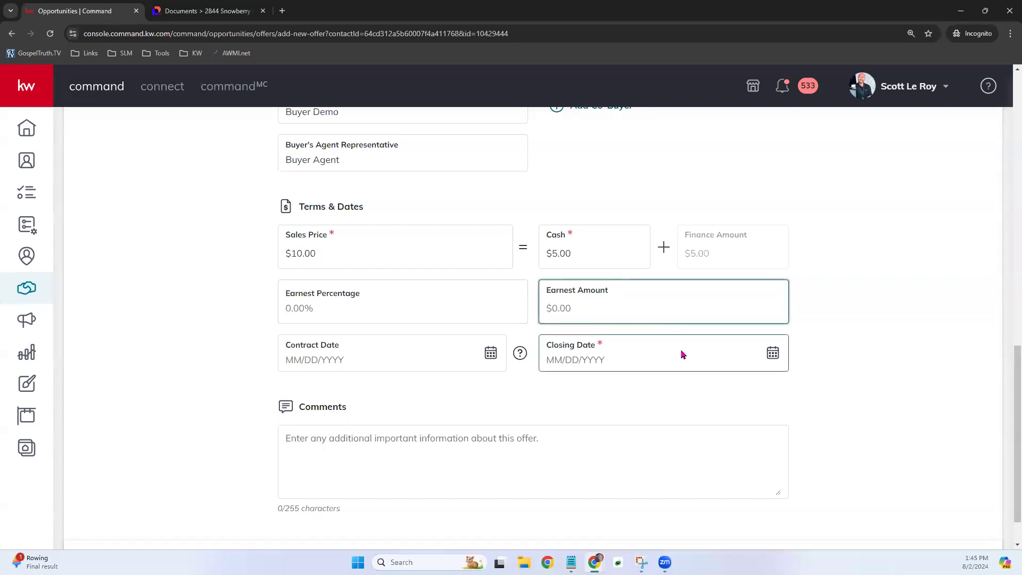
pyautogui.click(313, 304)
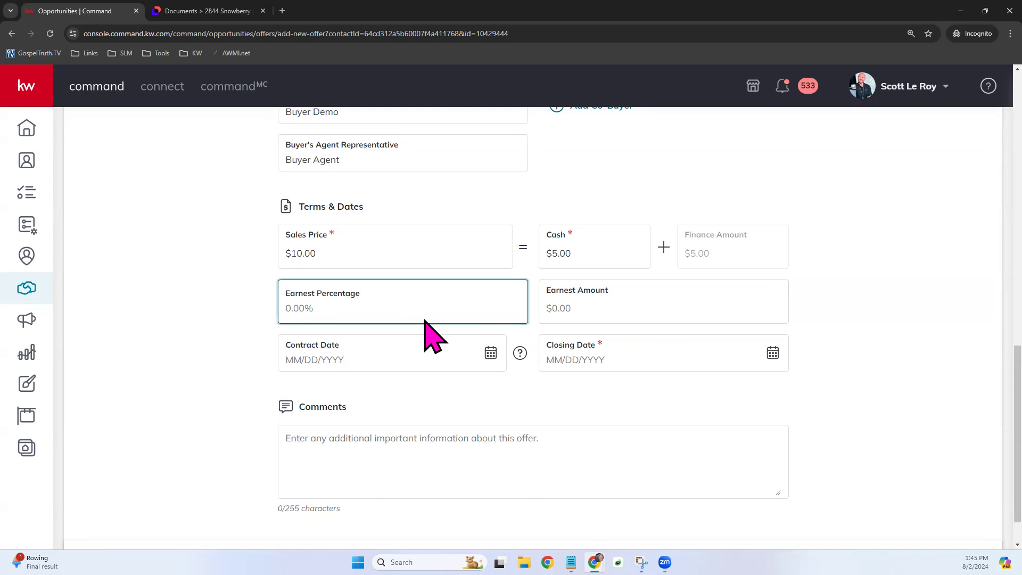
pyautogui.write('2')
pyautogui.click(849, 281)
pyautogui.scroll(-1, 868, 418)
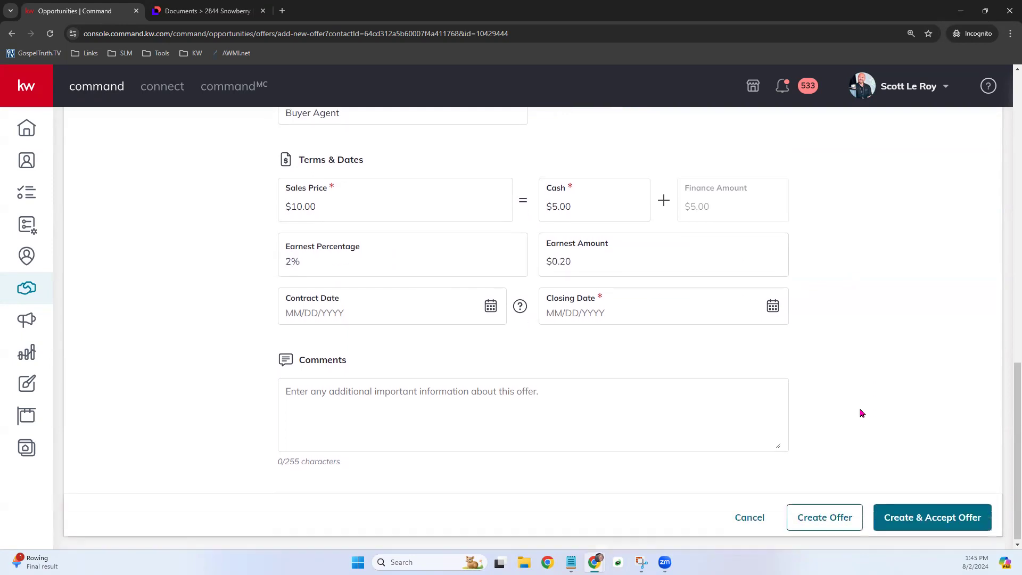
pyautogui.click(489, 305)
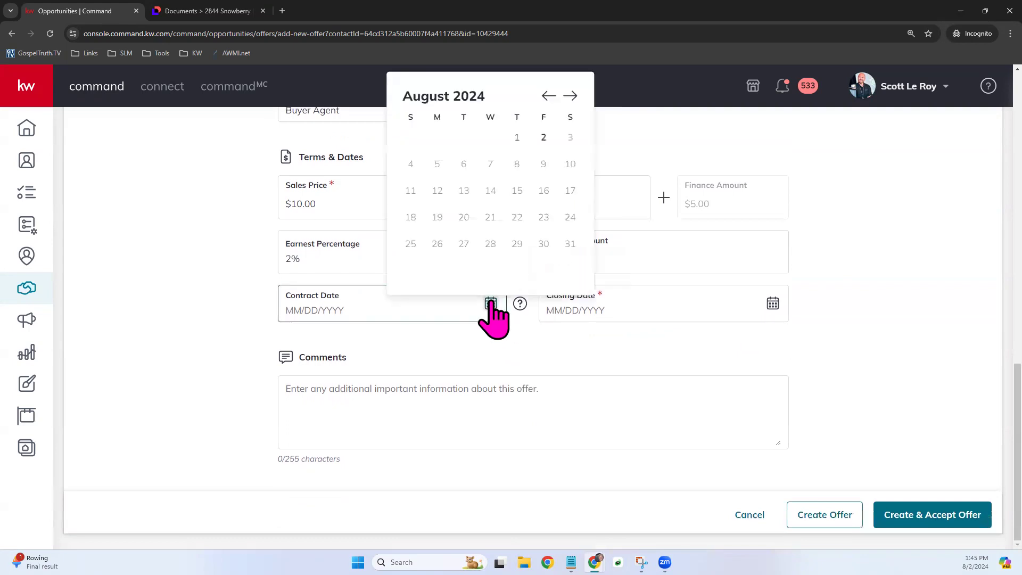
# - Set the contract date to 08/02/24 and the closing date to 09/30/24
pyautogui.click(543, 138)
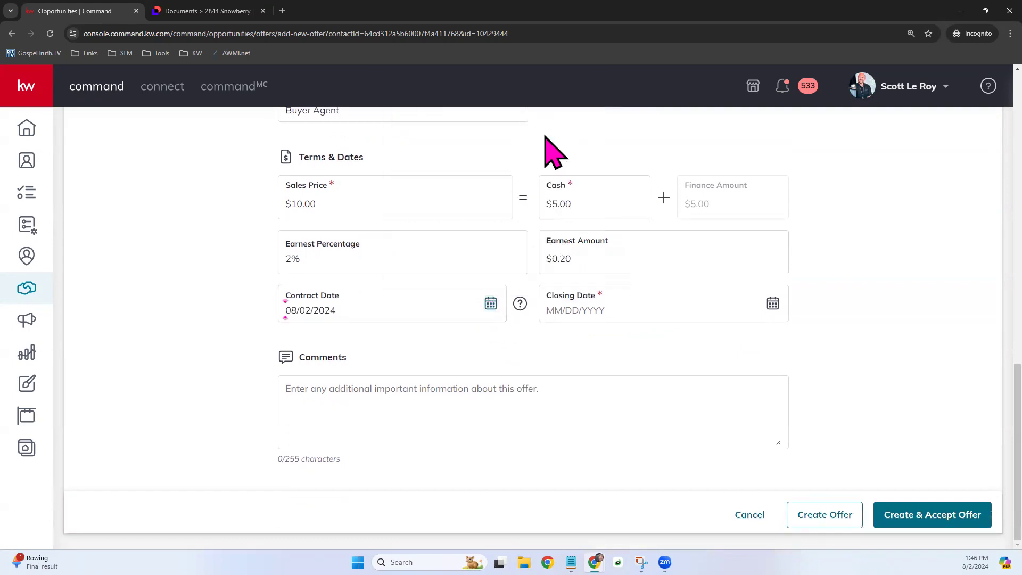
pyautogui.click(772, 304)
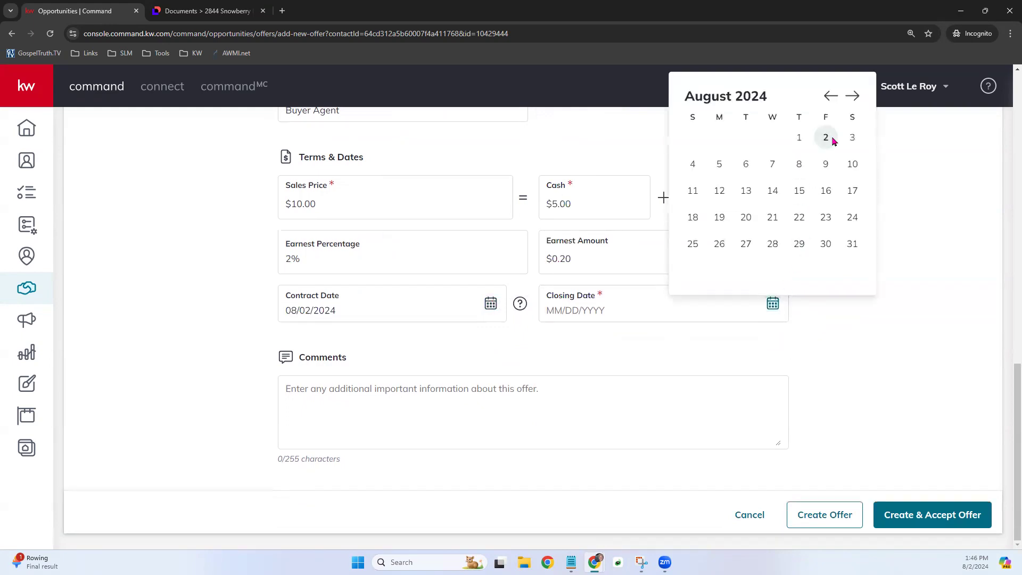
pyautogui.click(853, 96)
pyautogui.click(719, 243)
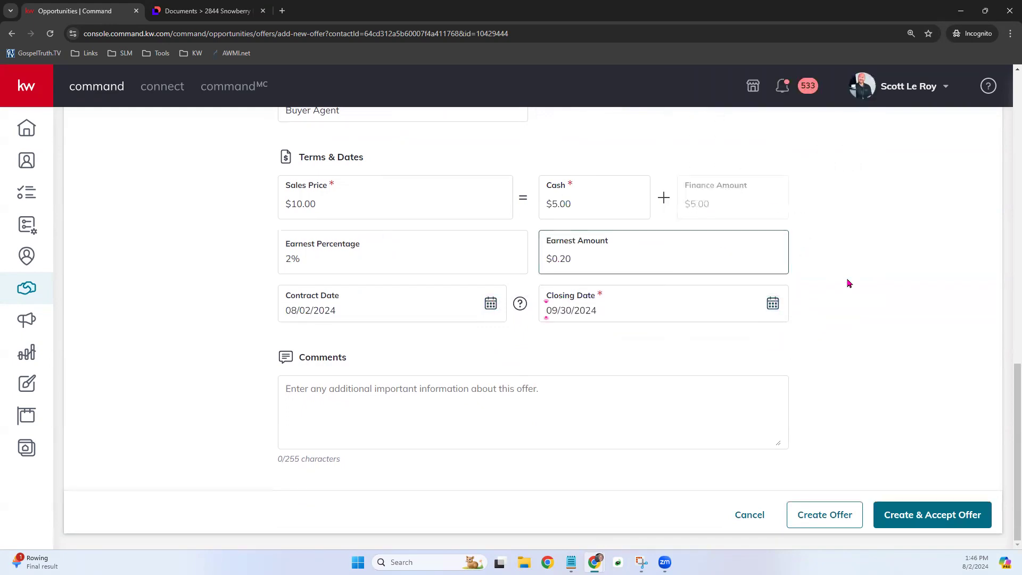
# - Create the offer without accepting it so it appears as Reviewing on the timeline
pyautogui.click(570, 397)
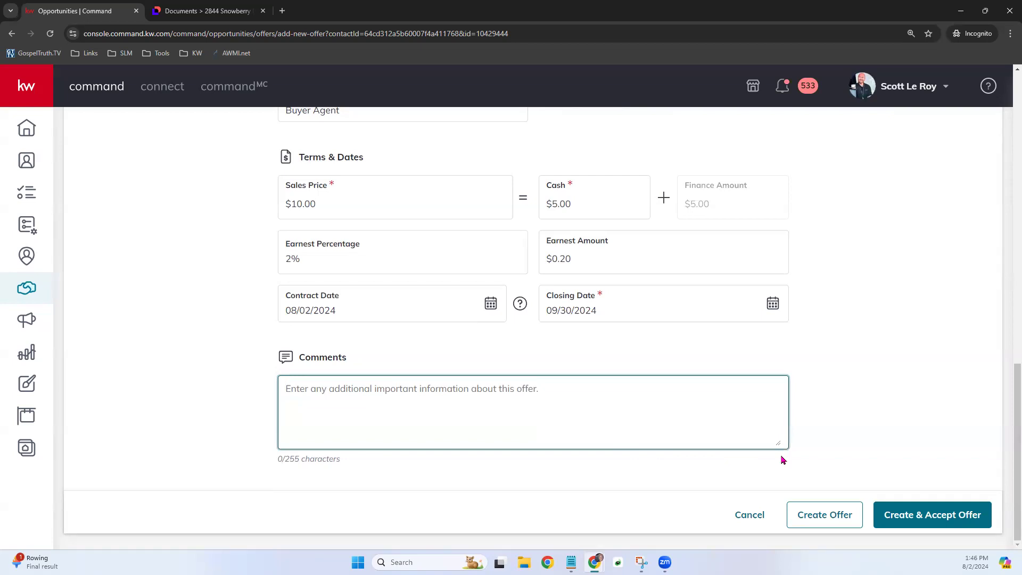
pyautogui.click(915, 527)
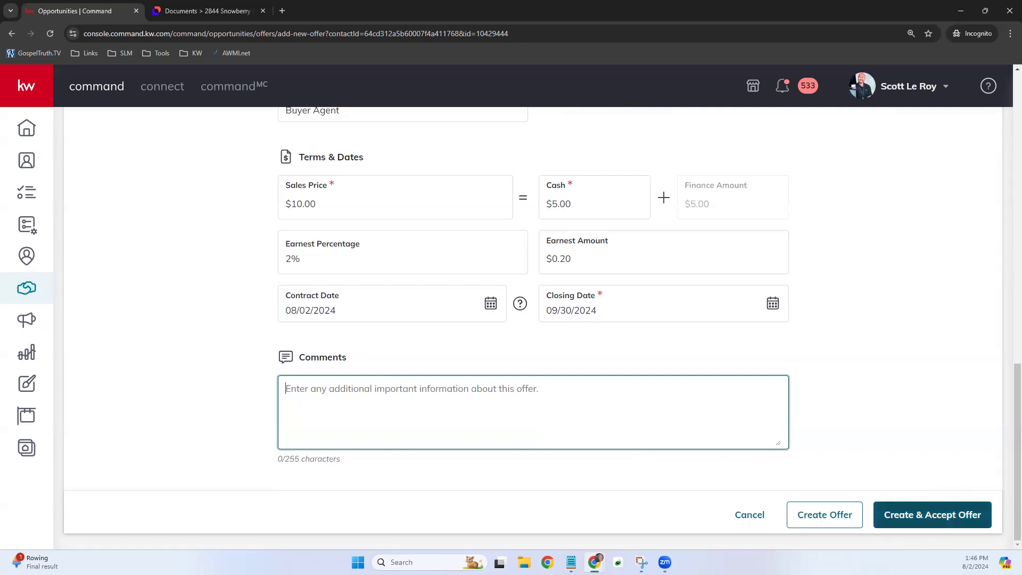
pyautogui.click(820, 514)
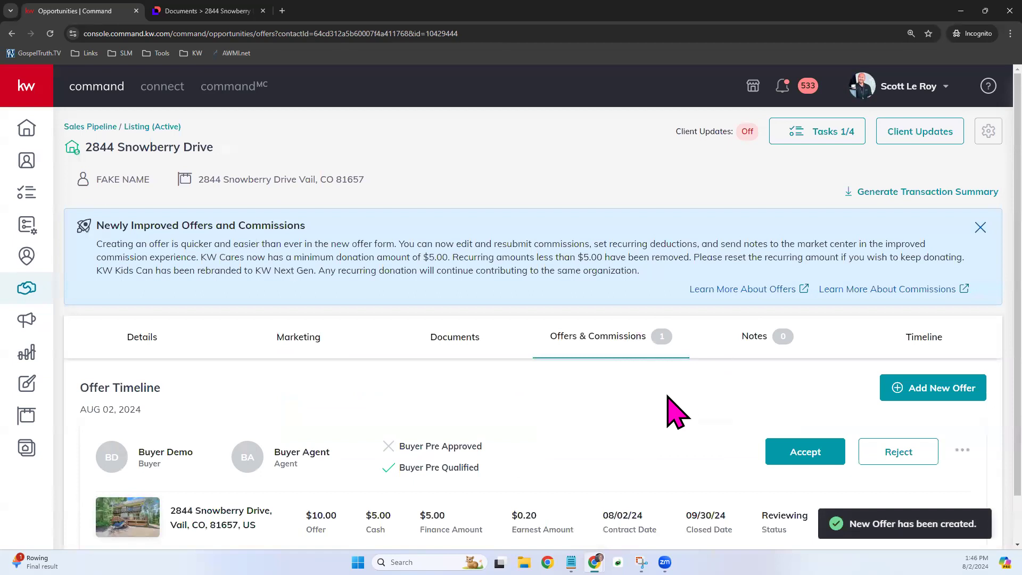
pyautogui.scroll(-1, 684, 404)
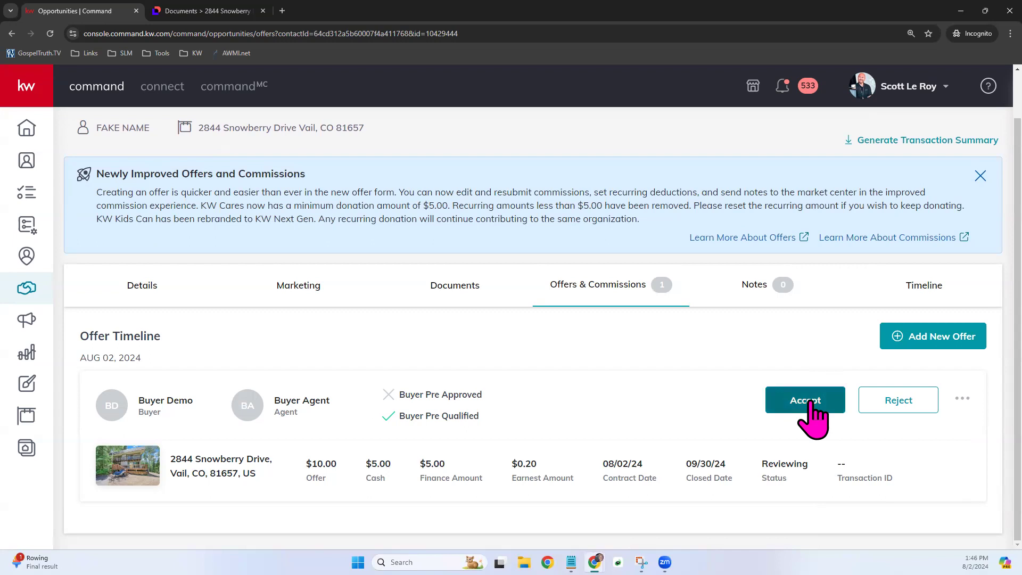
pyautogui.click(966, 399)
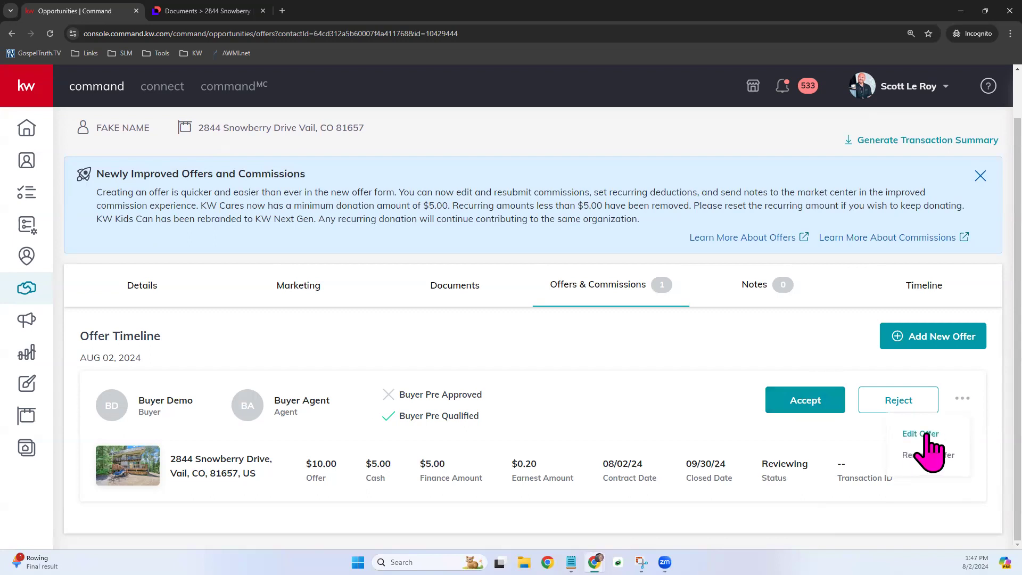
pyautogui.click(979, 494)
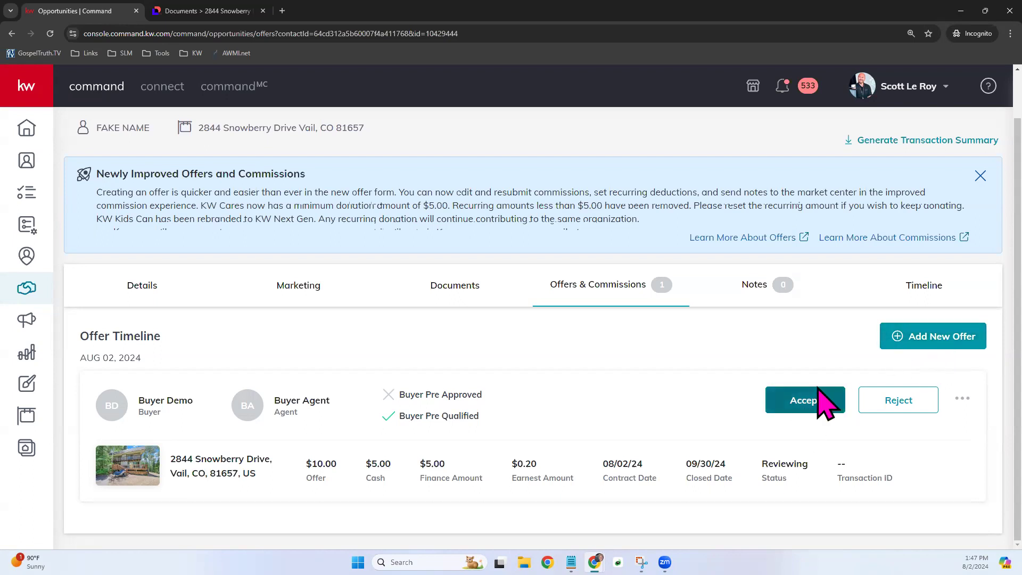
pyautogui.click(807, 400)
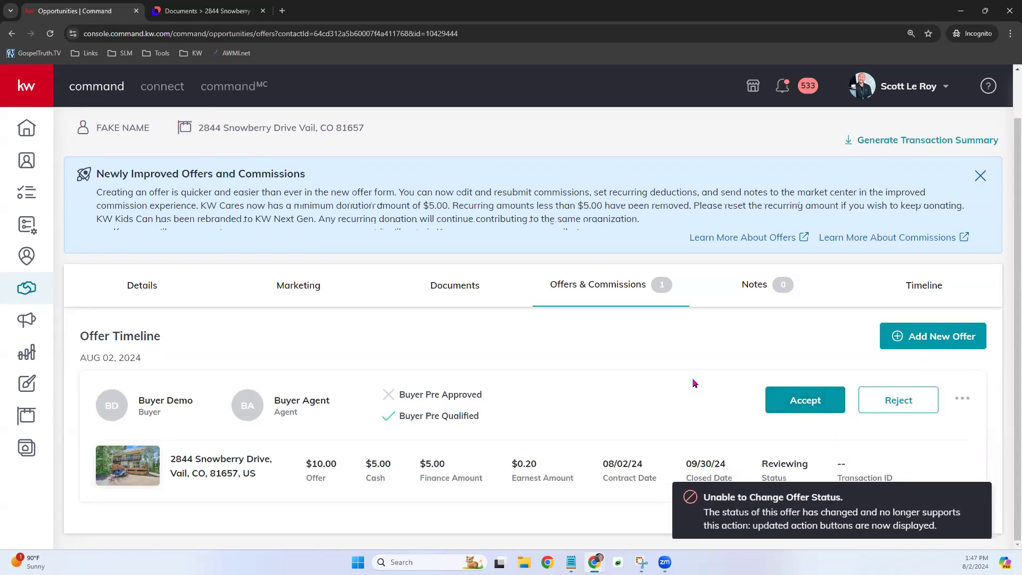
# - Edit the First Offer and save it; acceptance fails because the listing isn't found
pyautogui.click(961, 400)
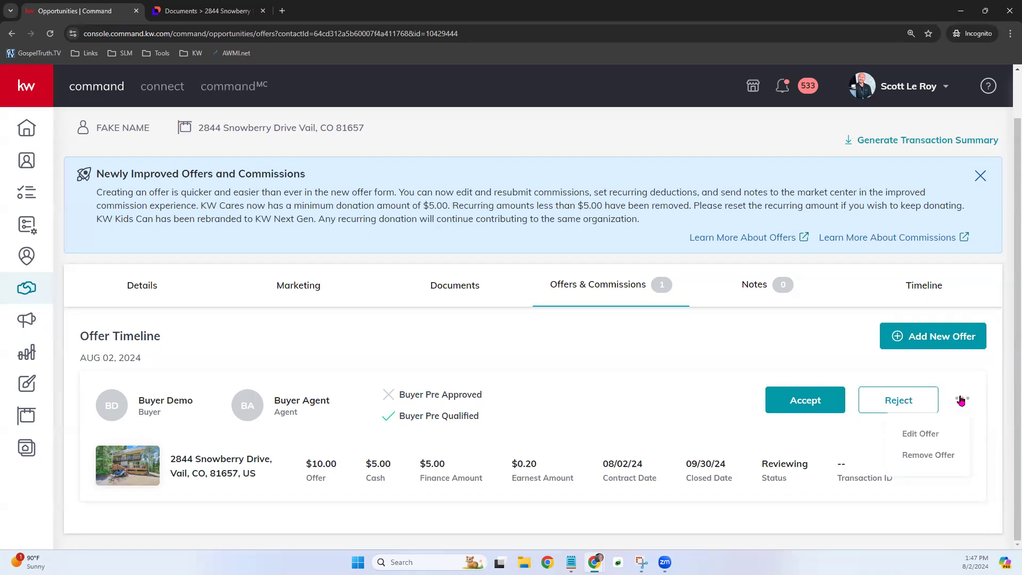
pyautogui.click(912, 433)
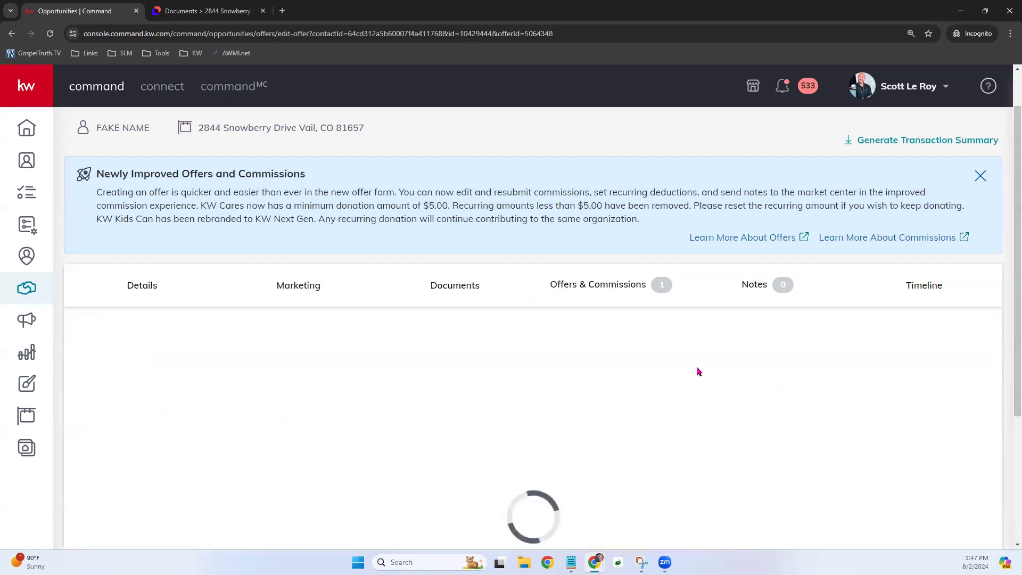
pyautogui.scroll(-6, 672, 425)
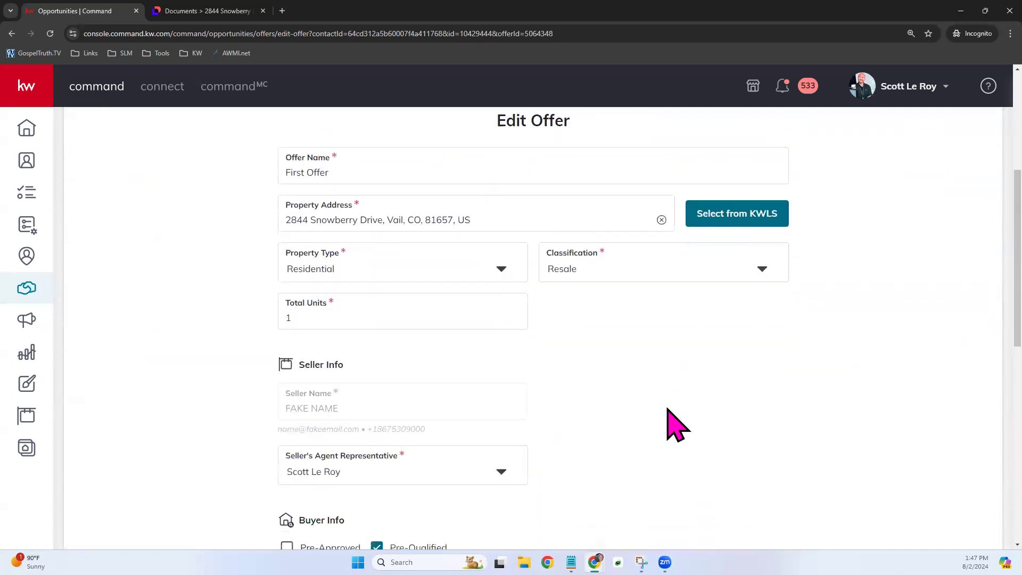
pyautogui.scroll(-7, 669, 410)
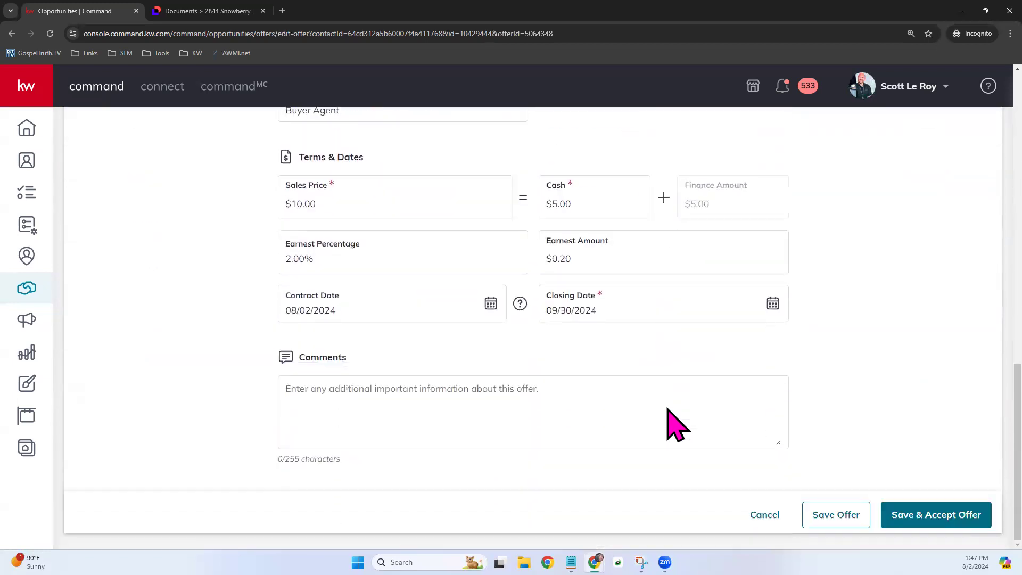
pyautogui.click(910, 525)
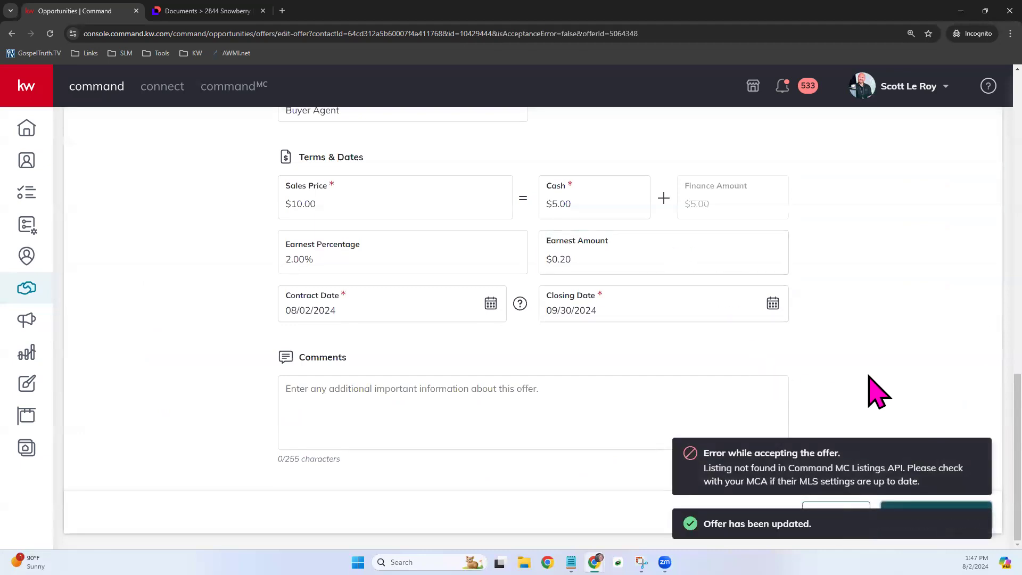
pyautogui.scroll(8, 814, 438)
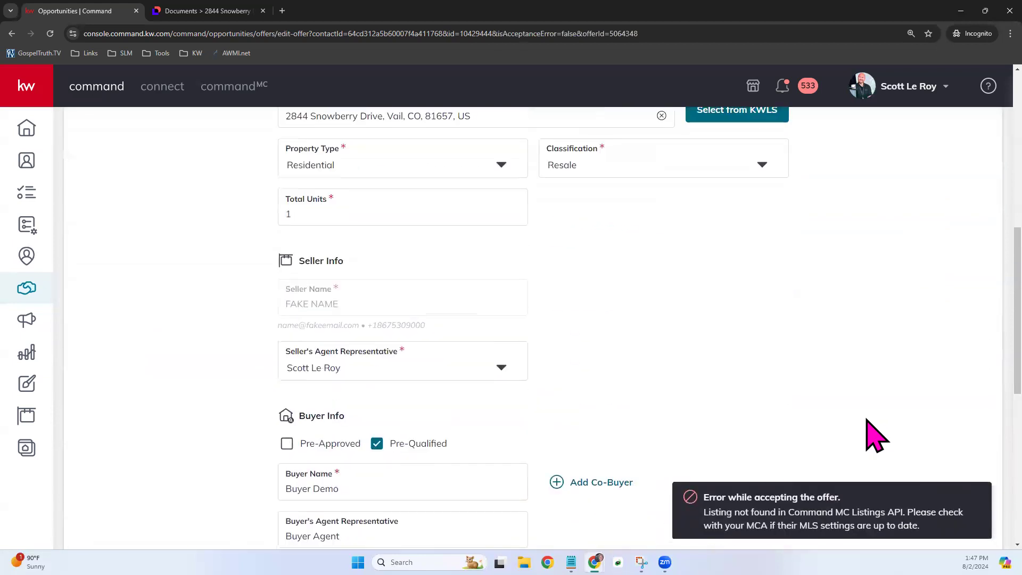
pyautogui.scroll(2, 868, 421)
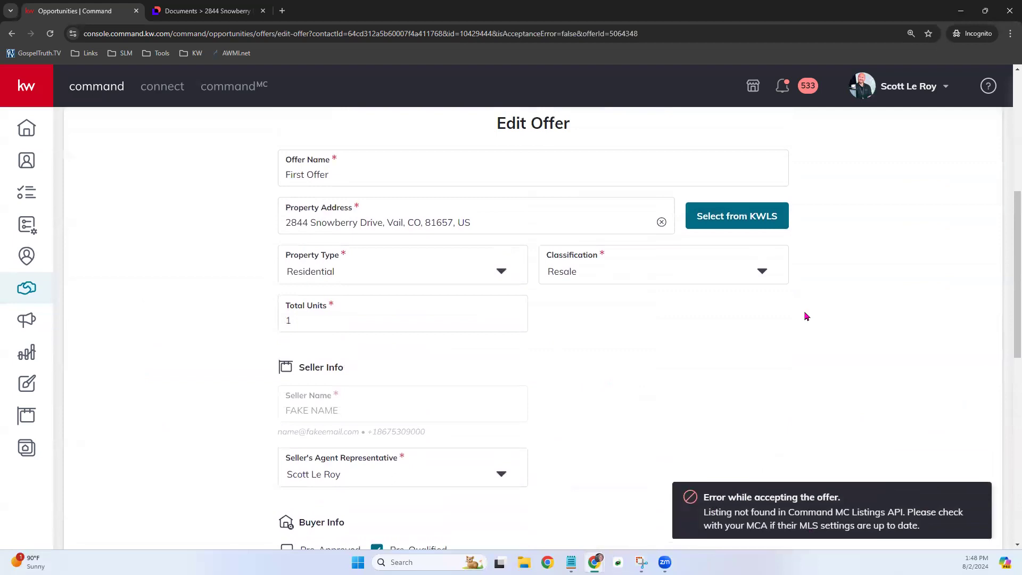
pyautogui.scroll(3, 586, 413)
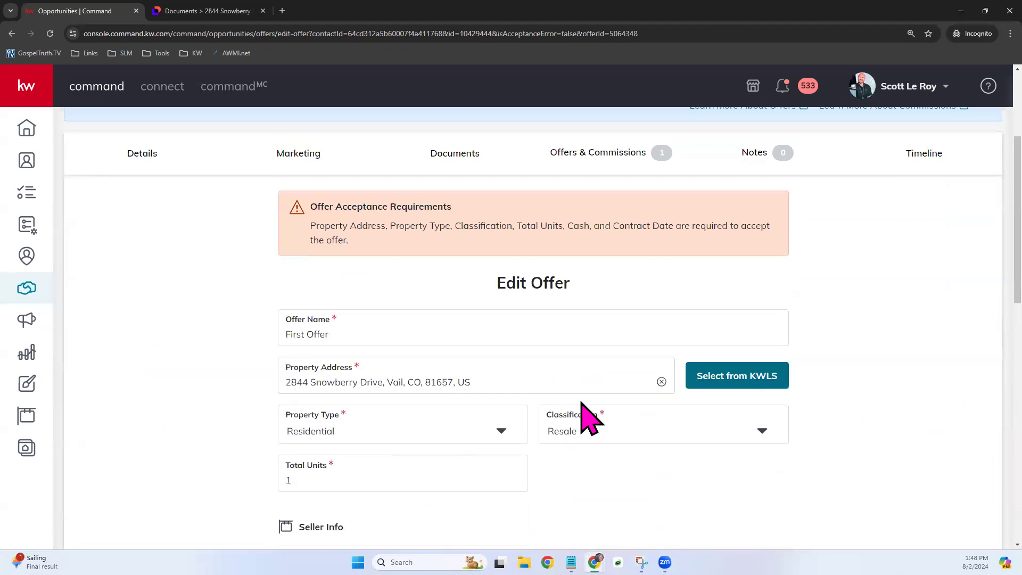
pyautogui.click(710, 381)
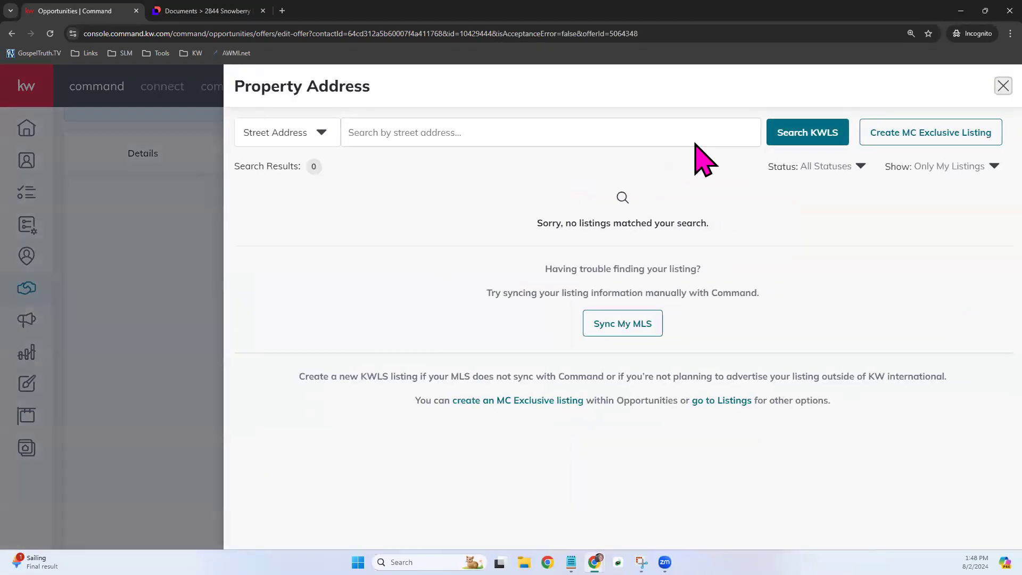
pyautogui.click(829, 170)
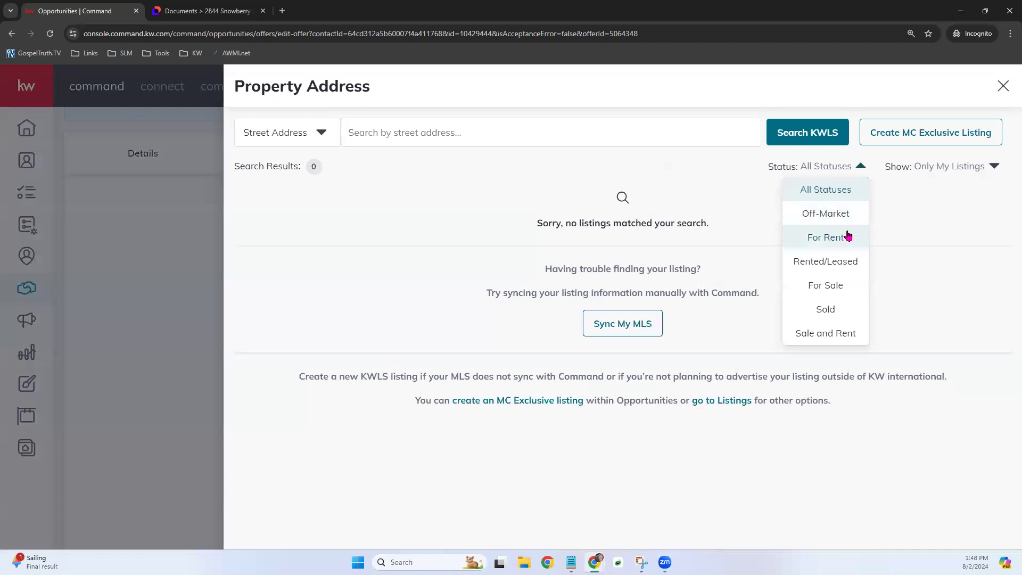
pyautogui.click(831, 190)
pyautogui.click(843, 169)
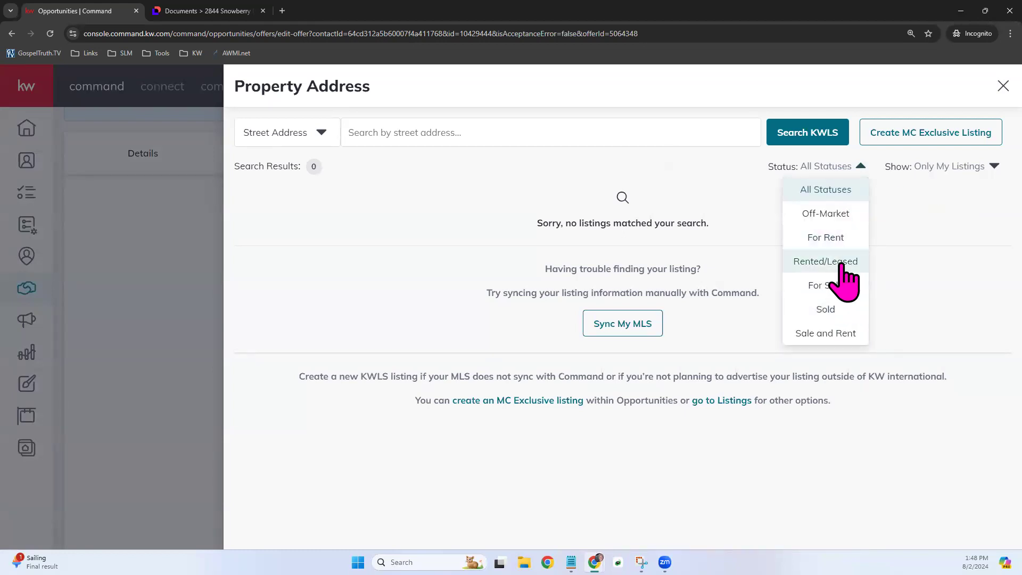
pyautogui.click(829, 286)
pyautogui.click(933, 168)
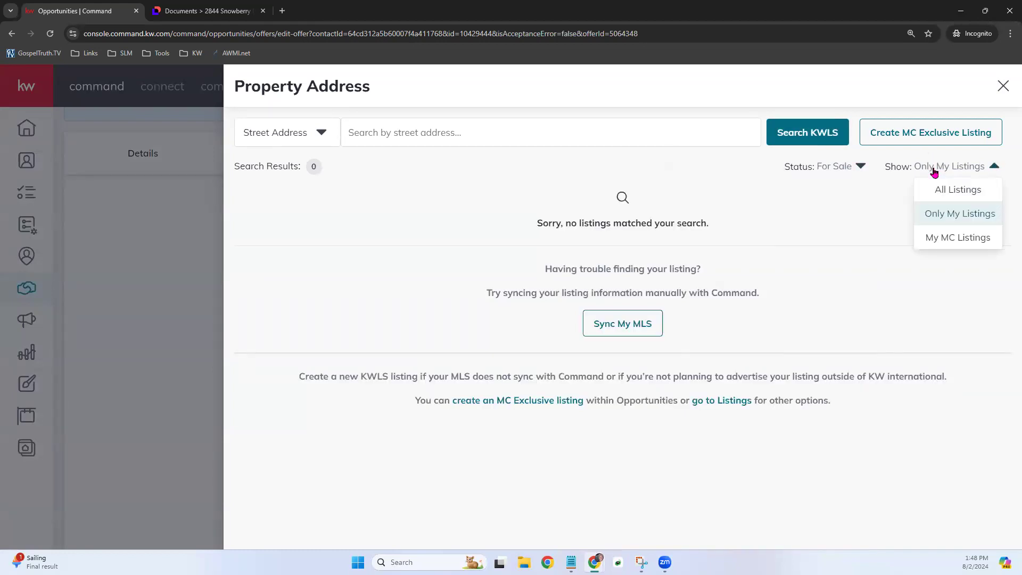
pyautogui.click(953, 237)
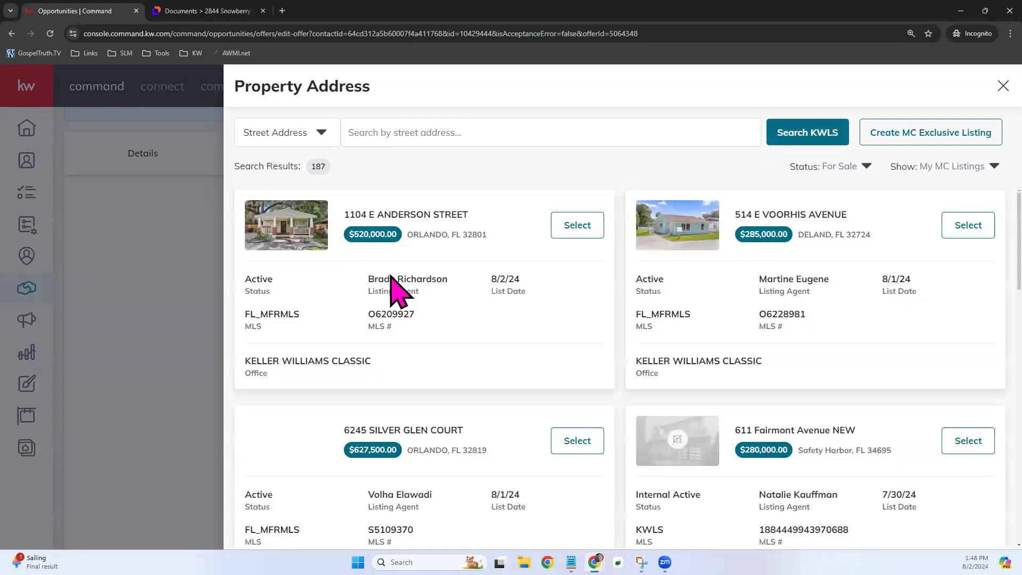
pyautogui.click(575, 224)
pyautogui.scroll(-5, 679, 457)
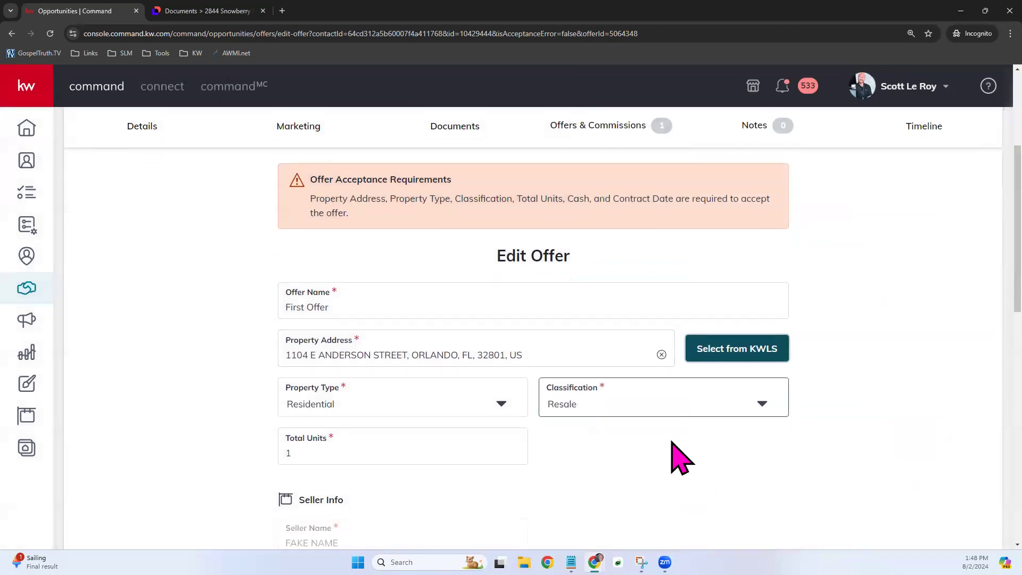
pyautogui.scroll(-6, 757, 469)
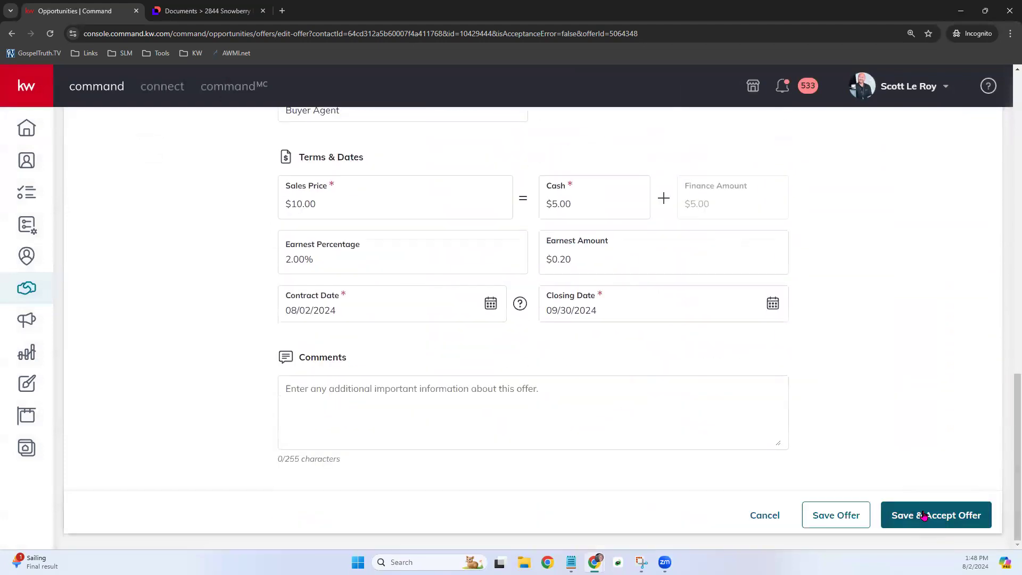
# - Save and accept the offer, then review its $10.00 price and 4.0% commission of $0.40
pyautogui.click(926, 515)
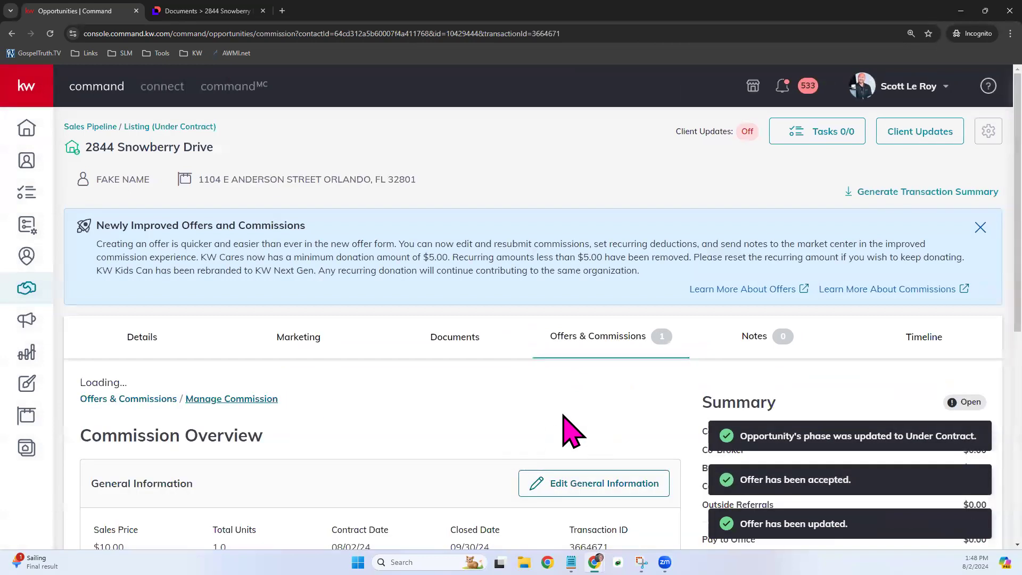
pyautogui.scroll(-2, 638, 426)
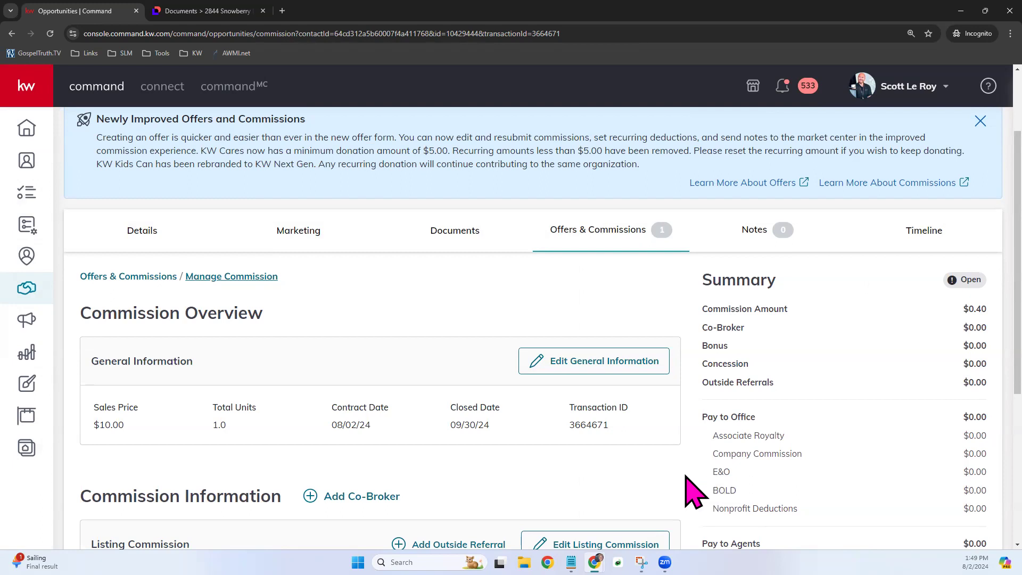
pyautogui.scroll(-2, 692, 482)
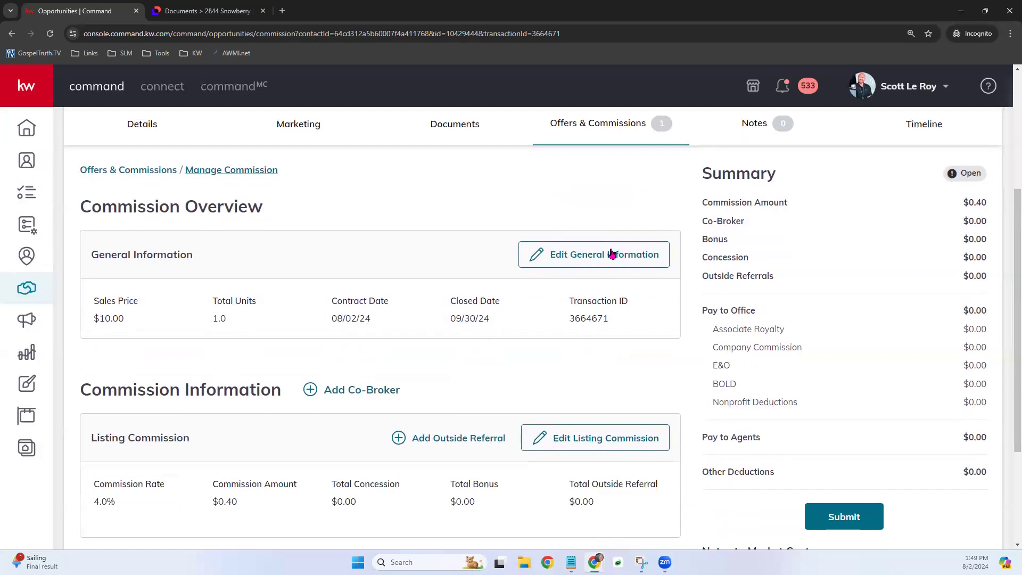
pyautogui.scroll(2, 570, 261)
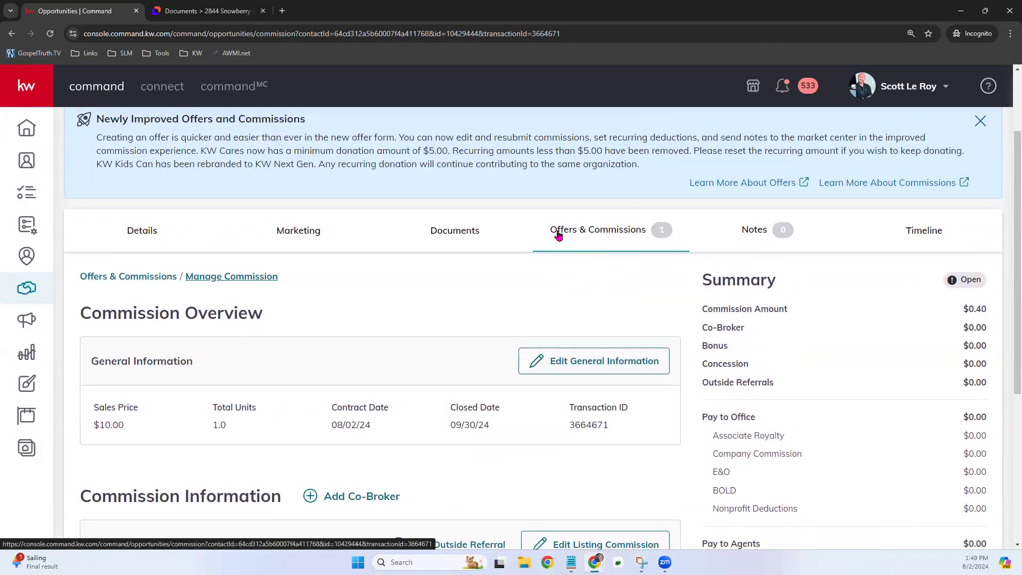
pyautogui.scroll(-2, 649, 288)
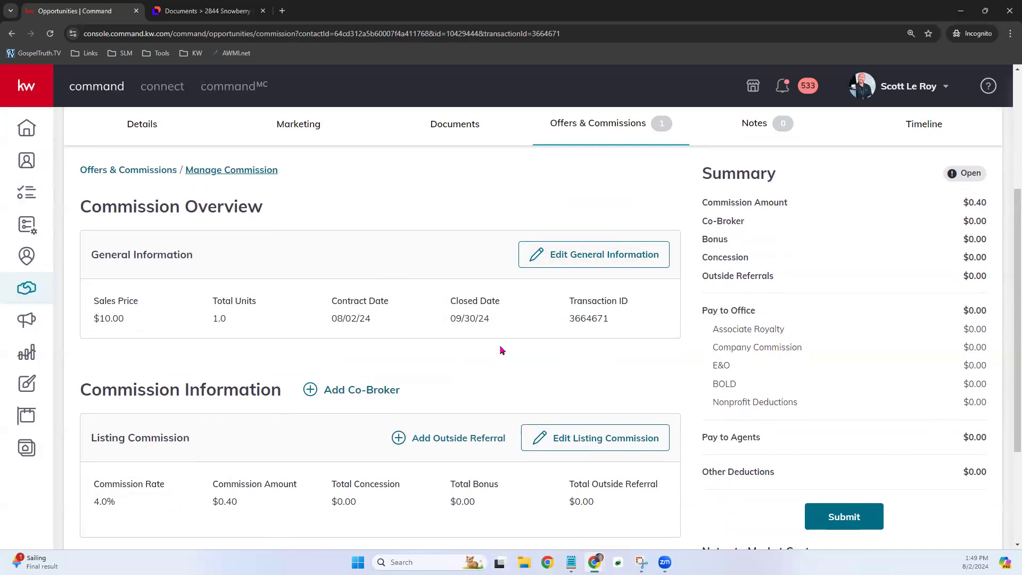
pyautogui.moveTo(435, 306); pyautogui.dragTo(490, 307)
pyautogui.click(496, 328)
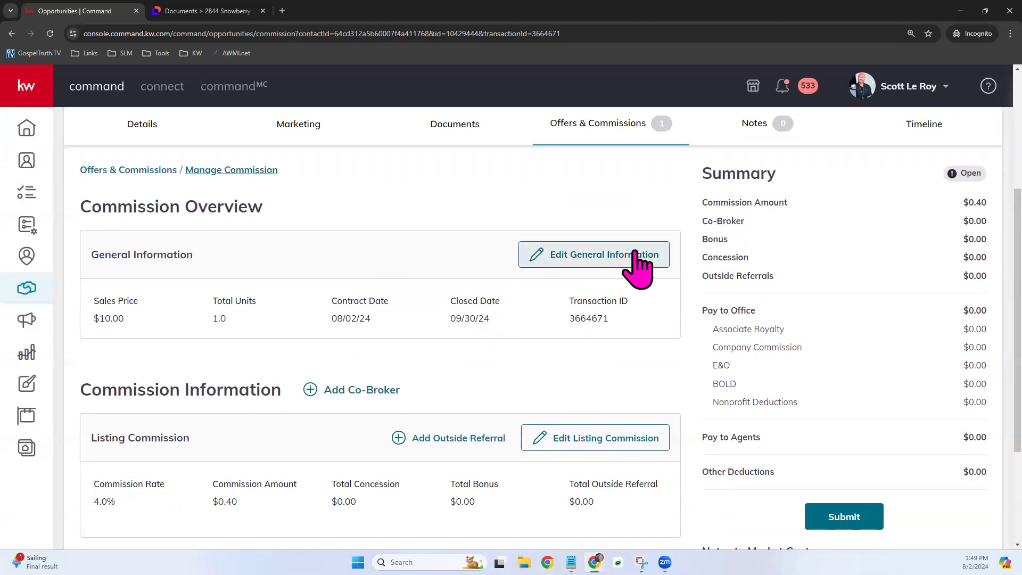
pyautogui.click(586, 254)
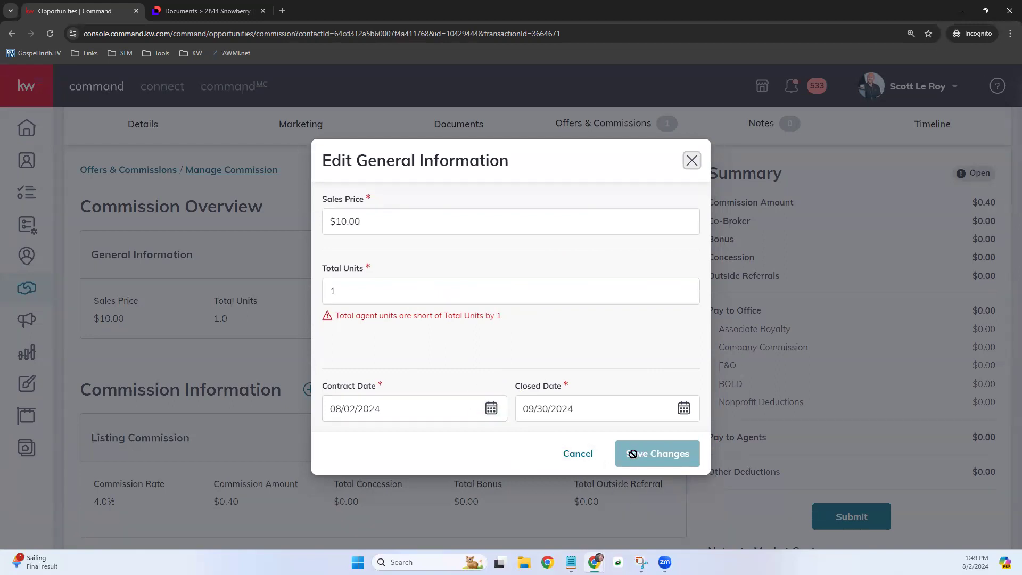
pyautogui.click(573, 457)
pyautogui.scroll(-1, 548, 362)
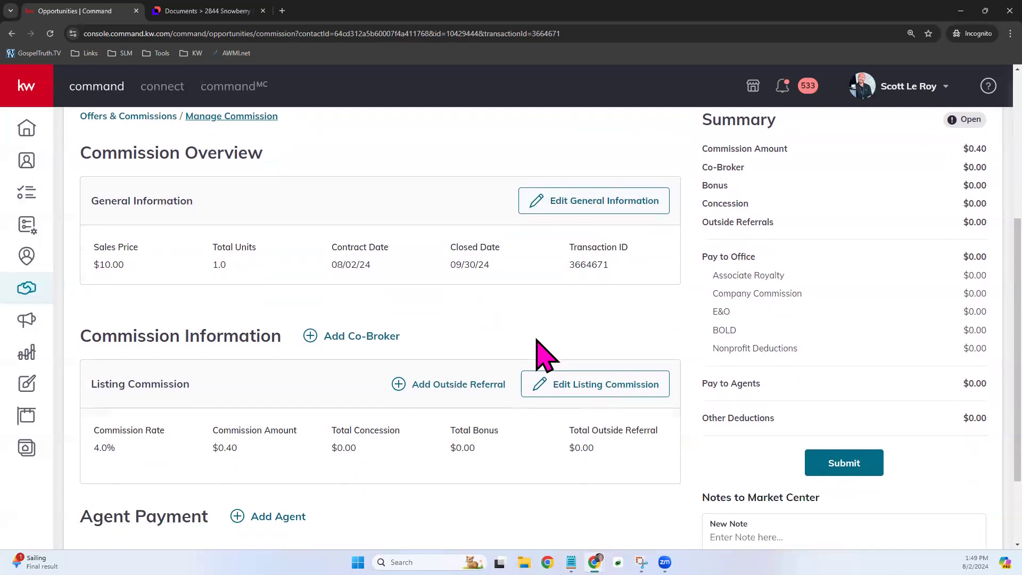
pyautogui.scroll(-2, 543, 346)
pyautogui.moveTo(82, 230); pyautogui.dragTo(277, 234)
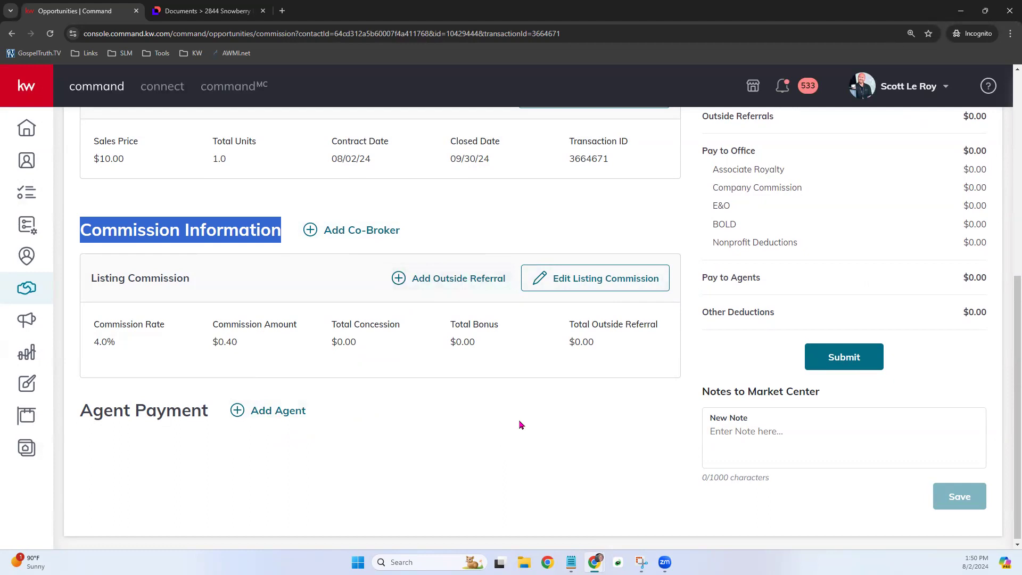
pyautogui.click(611, 279)
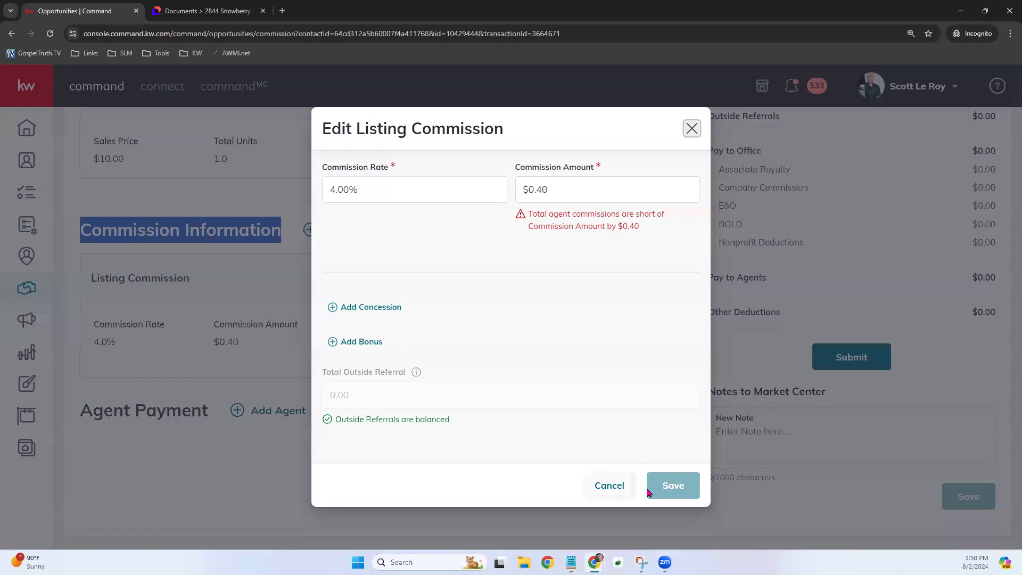
pyautogui.click(616, 495)
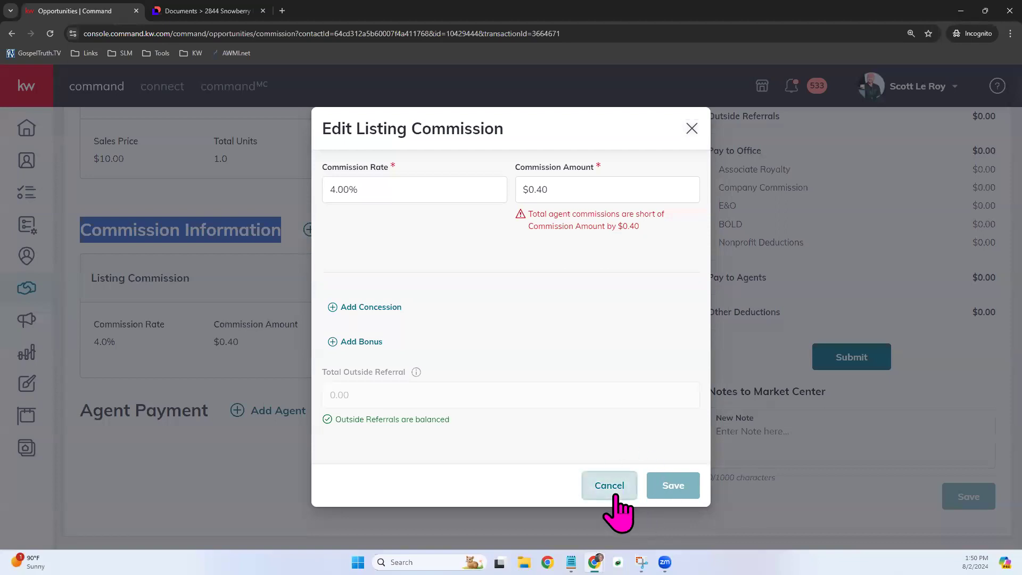
pyautogui.scroll(3, 613, 487)
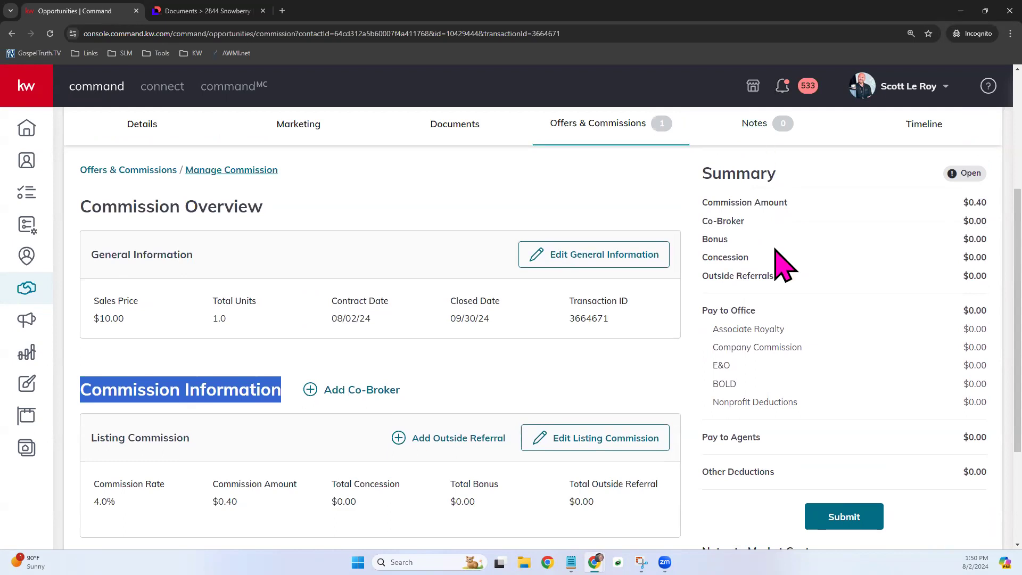
pyautogui.scroll(2, 775, 342)
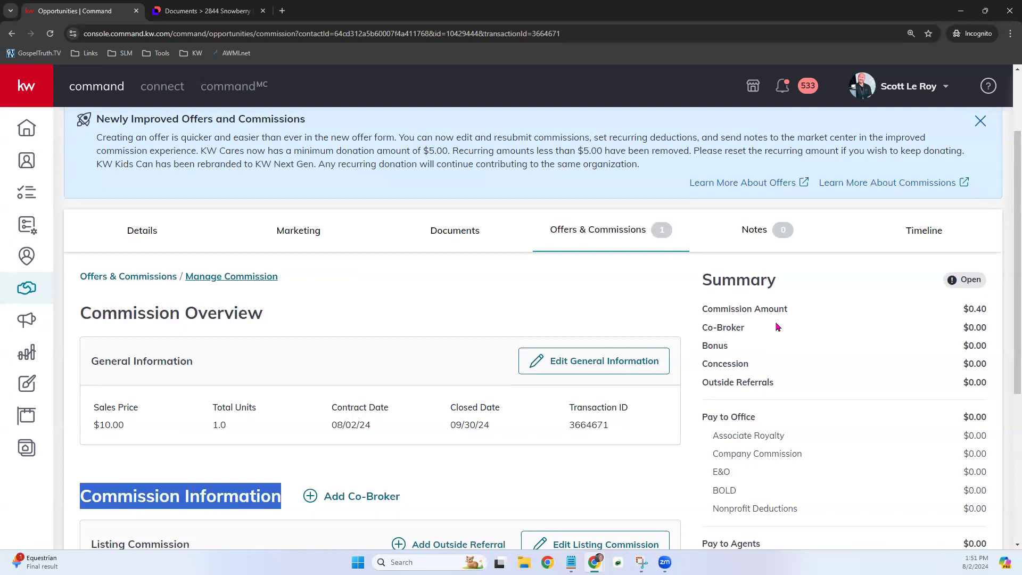
pyautogui.scroll(-1, 776, 327)
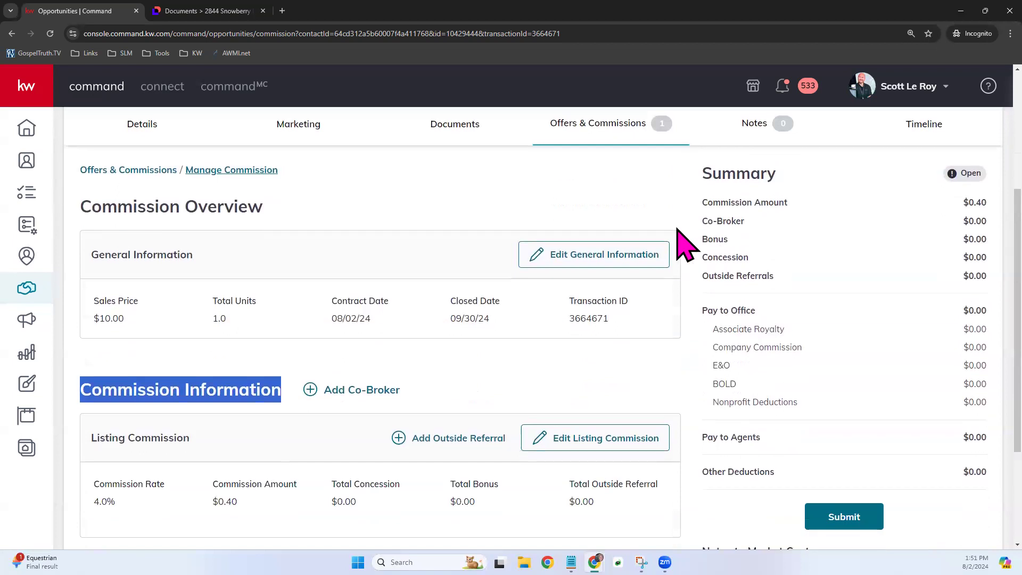
pyautogui.scroll(1, 687, 239)
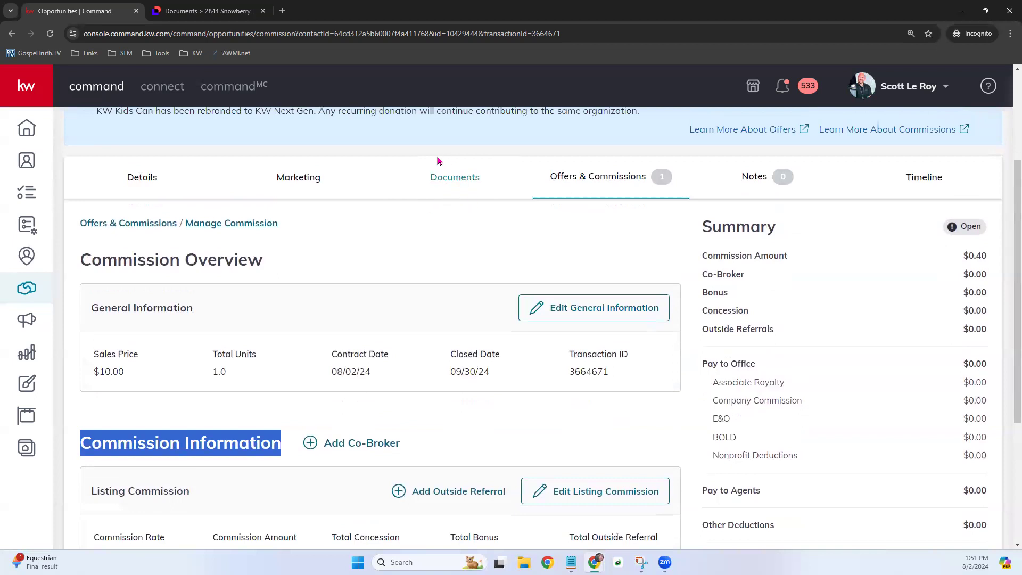
# - Browse the Under Contract and Closed document checklists, then return to the Opportunities pipeline
pyautogui.click(464, 178)
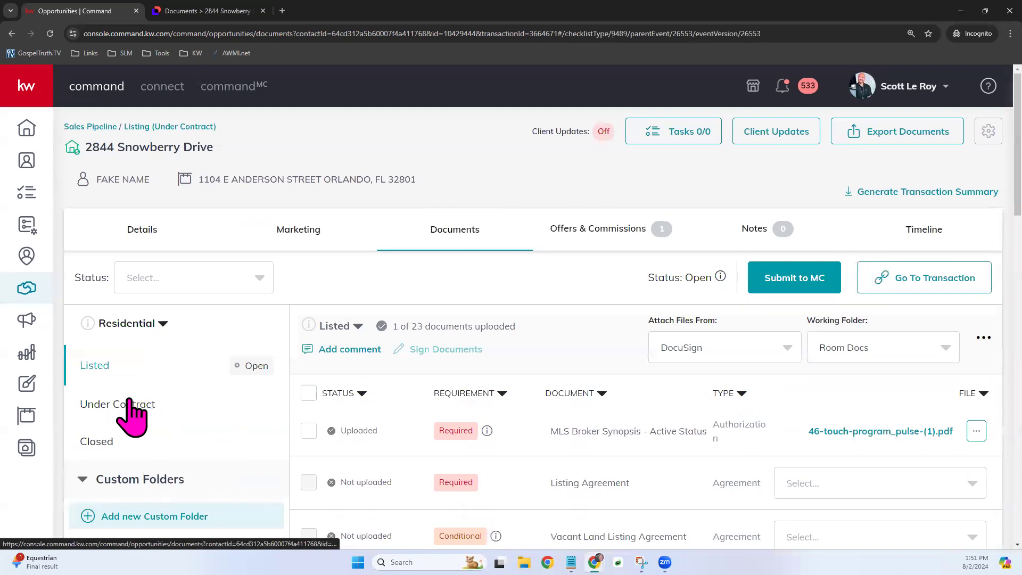
pyautogui.click(145, 405)
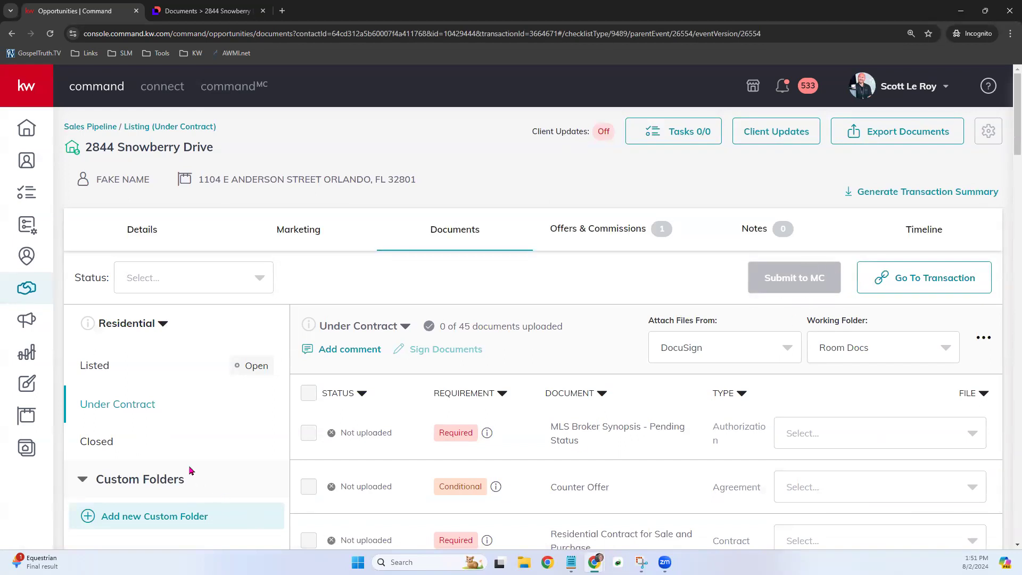
pyautogui.click(97, 442)
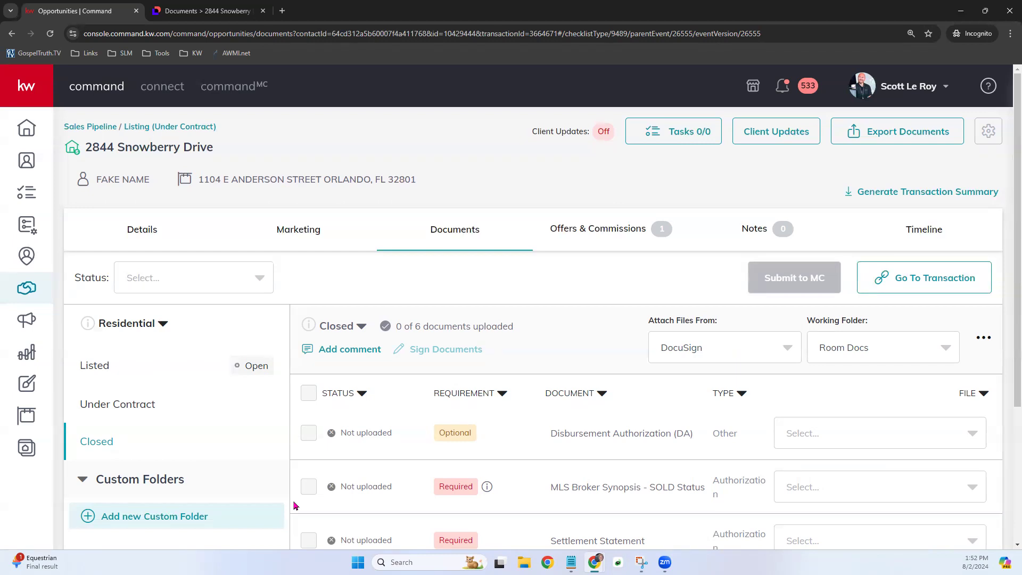
pyautogui.click(23, 293)
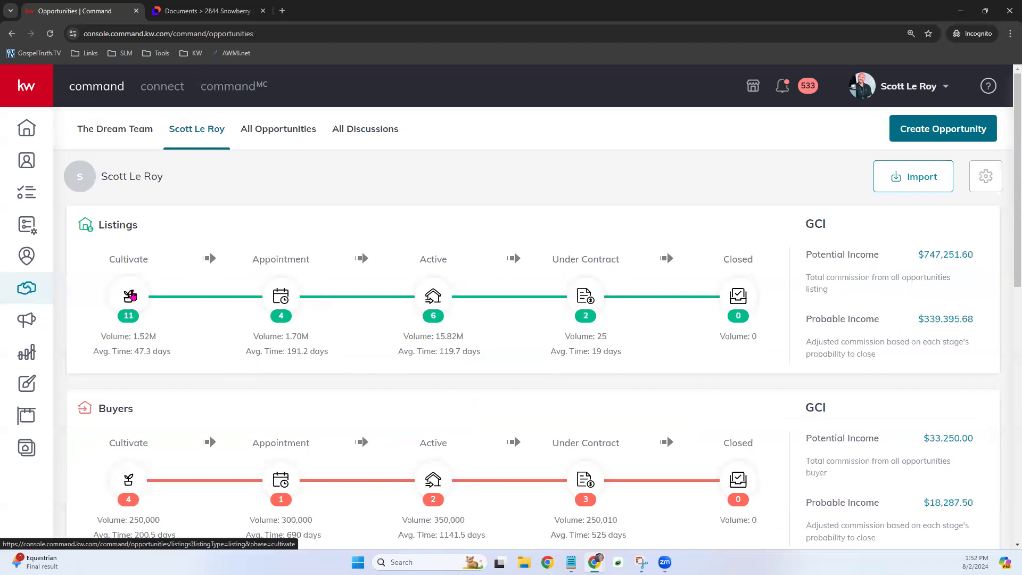
# - Open Edit Cultivate Stages for Listings, showing Watch 5%, Nurture 5% and Hot 10%
pyautogui.click(130, 296)
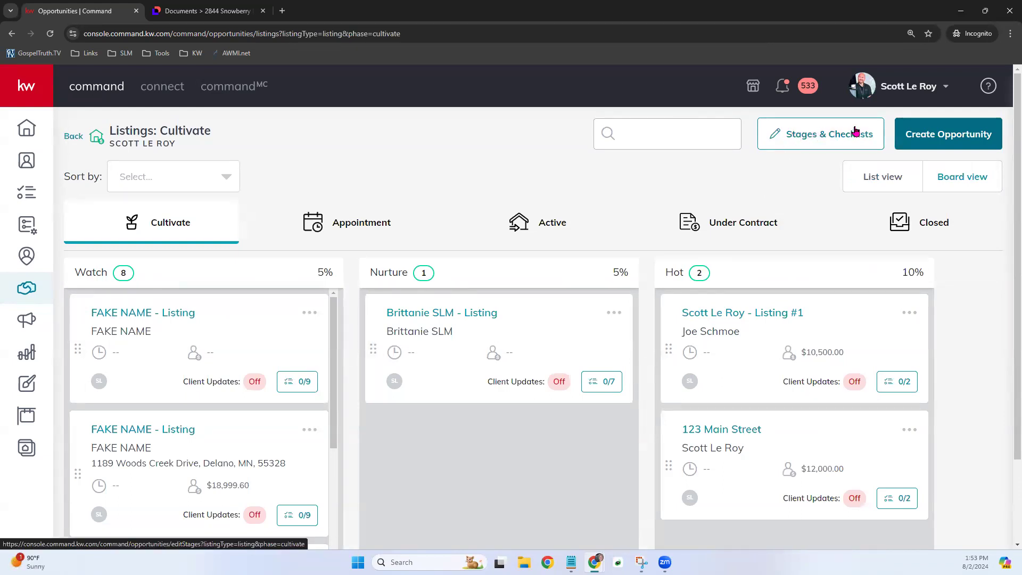
pyautogui.click(829, 137)
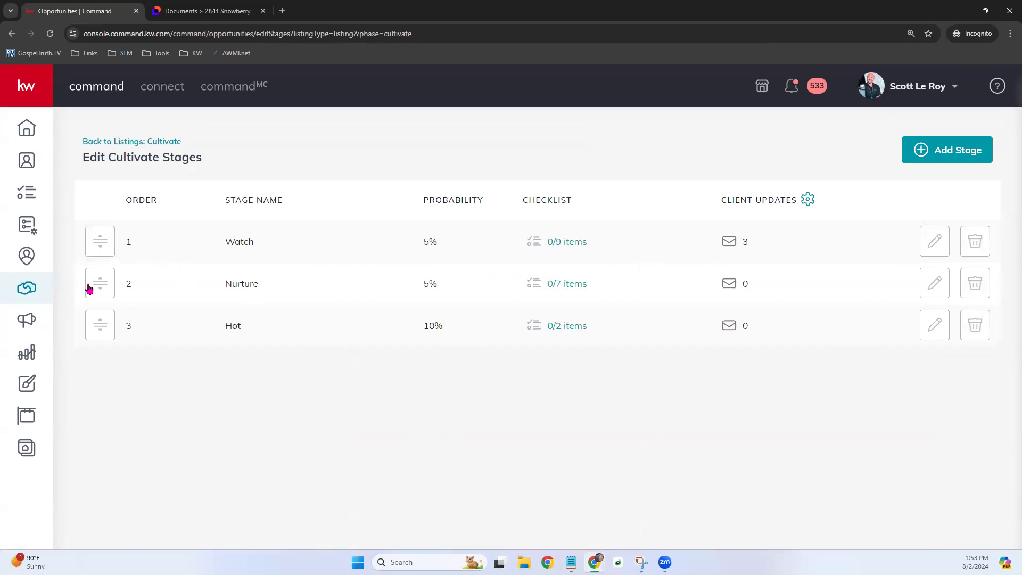
pyautogui.moveTo(99, 286)
pyautogui.mouseDown()
pyautogui.moveTo(105, 255)
pyautogui.moveTo(97, 281)
pyautogui.mouseUp()
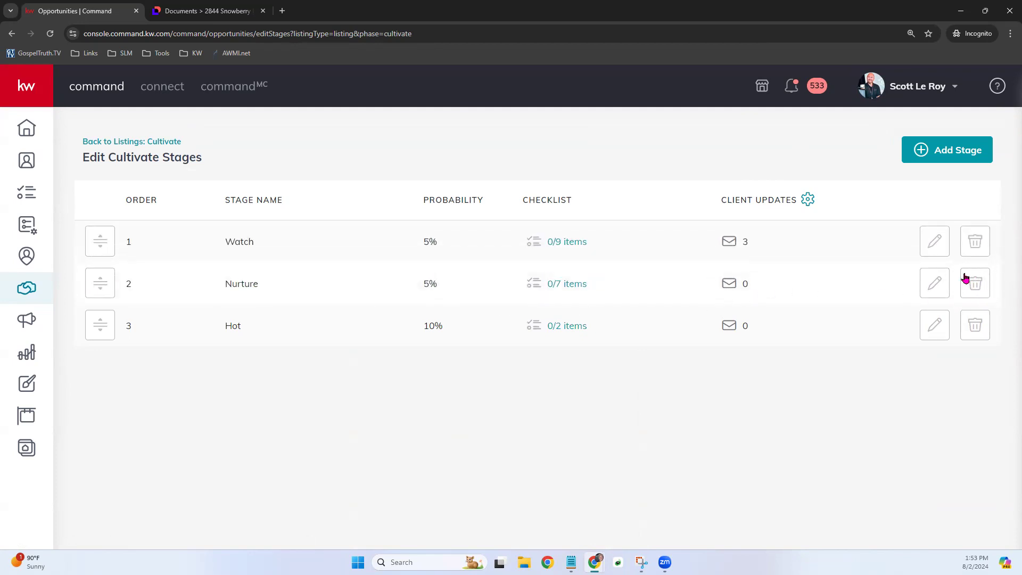
# - Add a Cultivate stage named 'New Stage' with a 5% probability
pyautogui.click(949, 153)
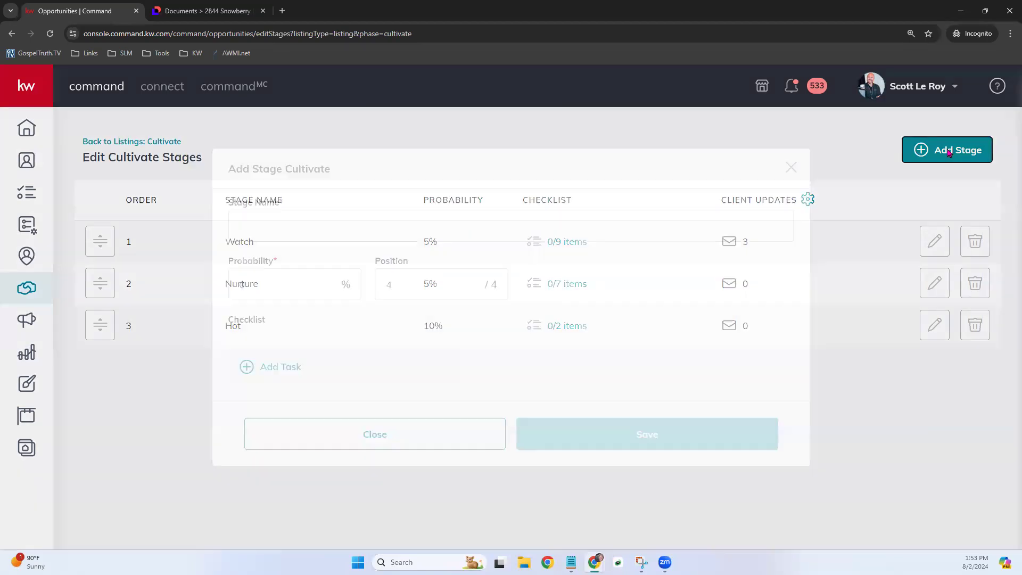
pyautogui.click(436, 225)
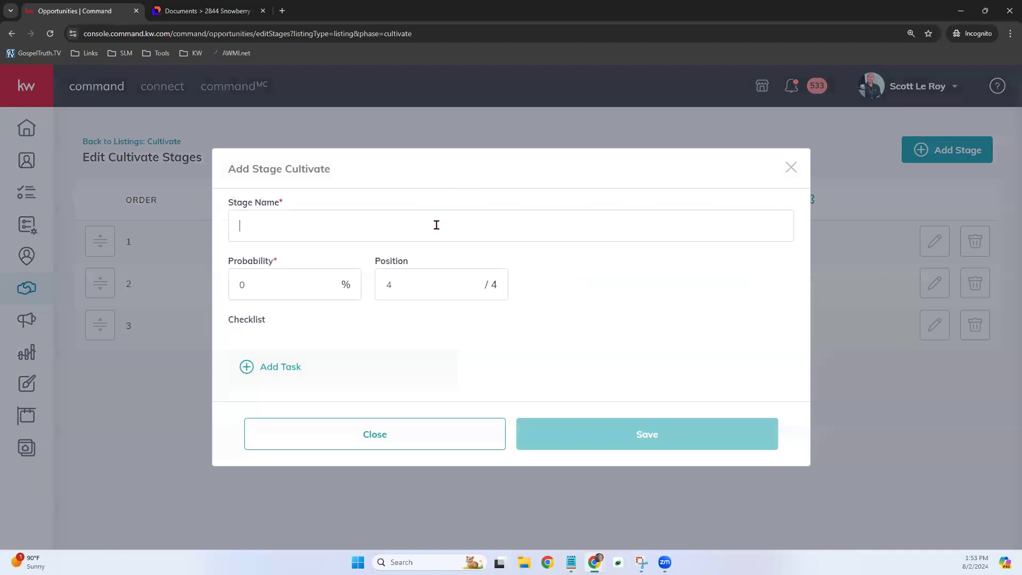
pyautogui.write('New Stage')
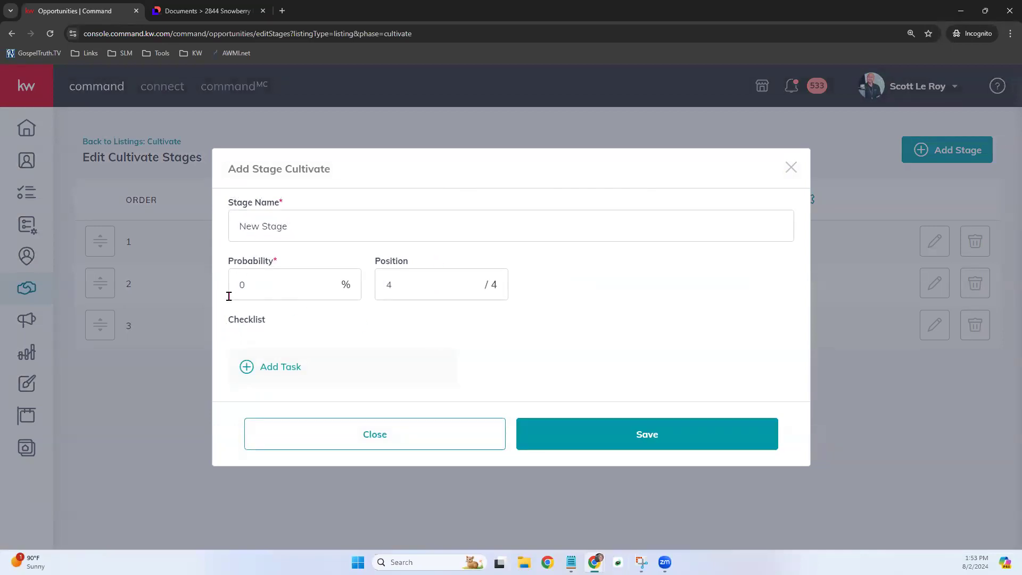
pyautogui.doubleClick(251, 288)
pyautogui.write('5')
# - Add checklist tasks 'Get Lead's Email' and 'Get Lead's mailing address', then save New Stage
pyautogui.click(279, 368)
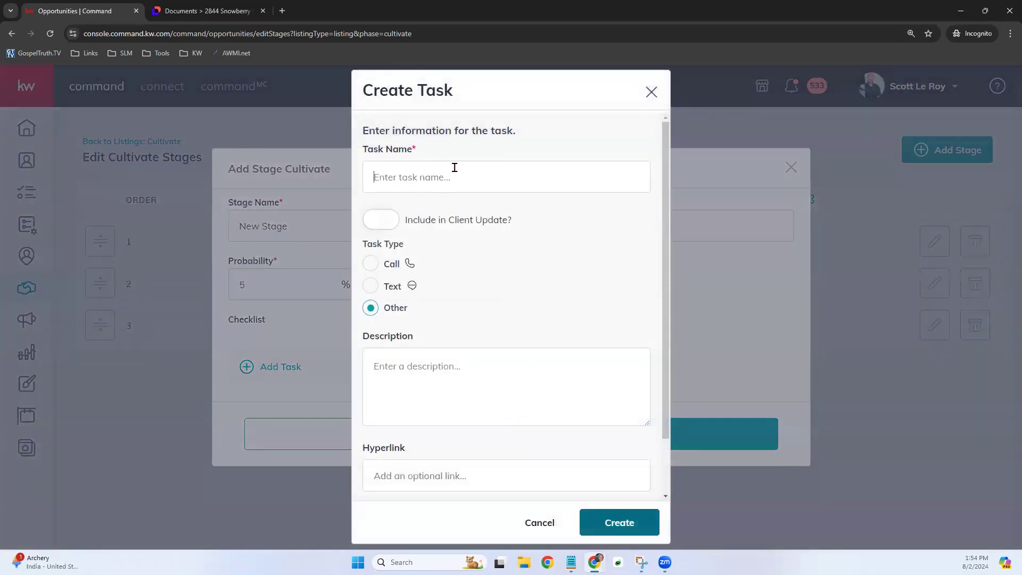
pyautogui.write("Get Lead's Email")
pyautogui.scroll(-2, 474, 350)
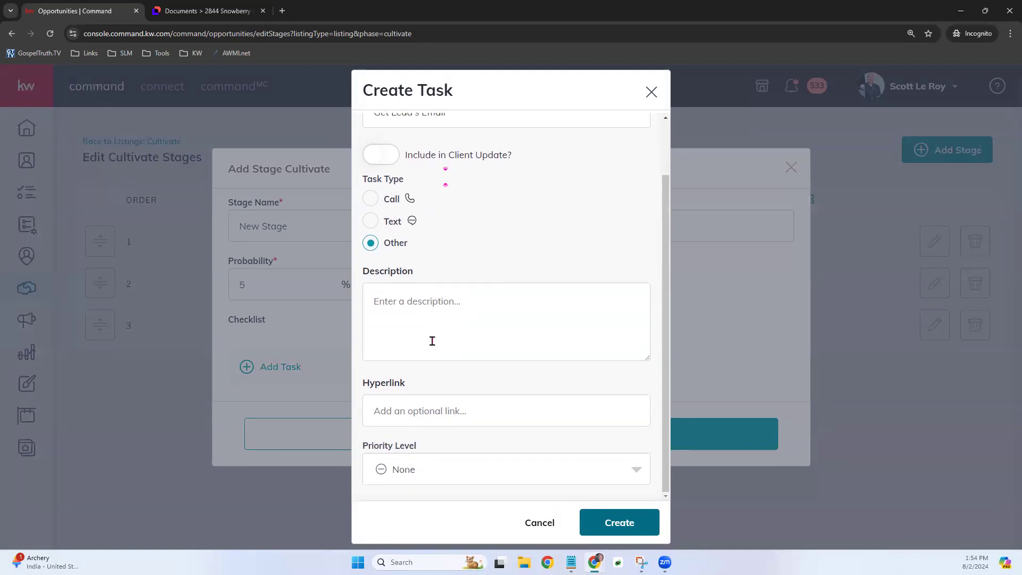
pyautogui.click(619, 523)
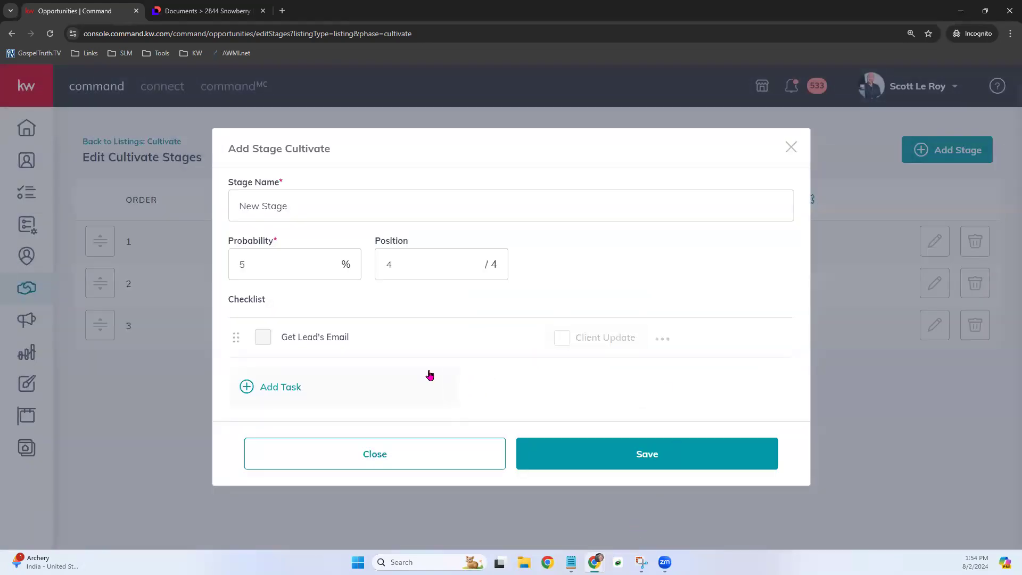
pyautogui.click(254, 387)
pyautogui.write('G')
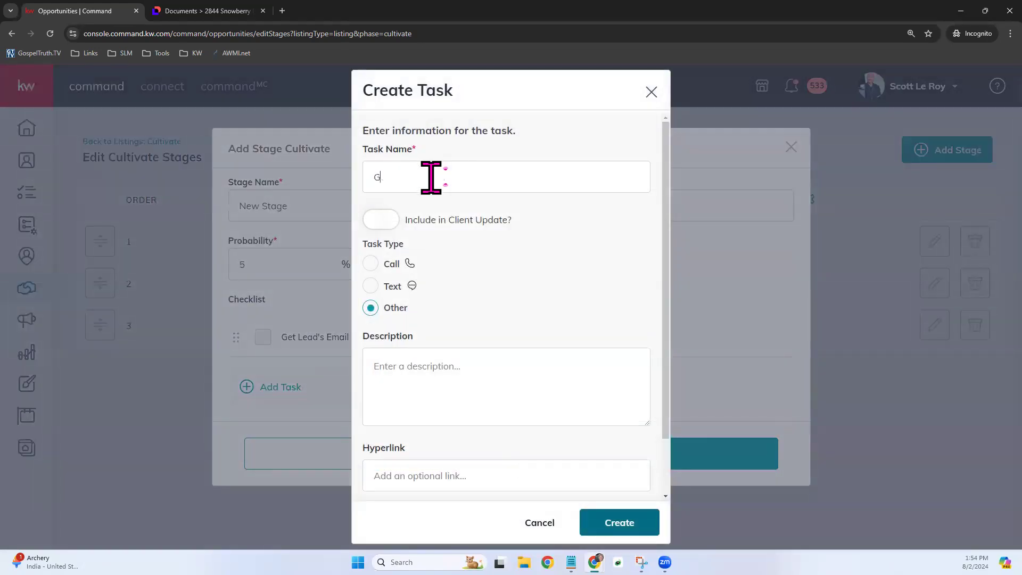
pyautogui.write("et Lead's mailing address")
pyautogui.click(638, 526)
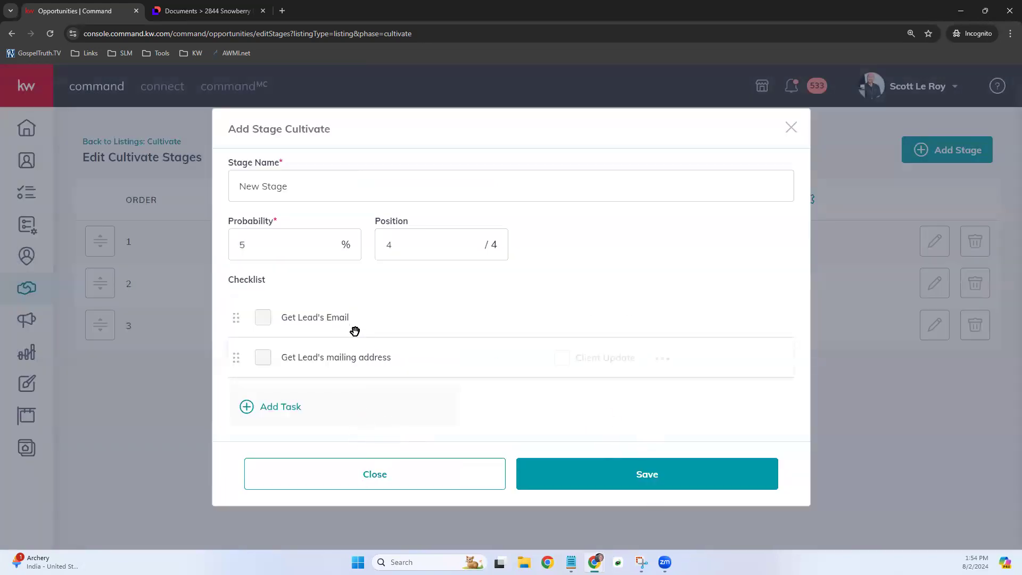
pyautogui.moveTo(227, 127); pyautogui.dragTo(339, 131)
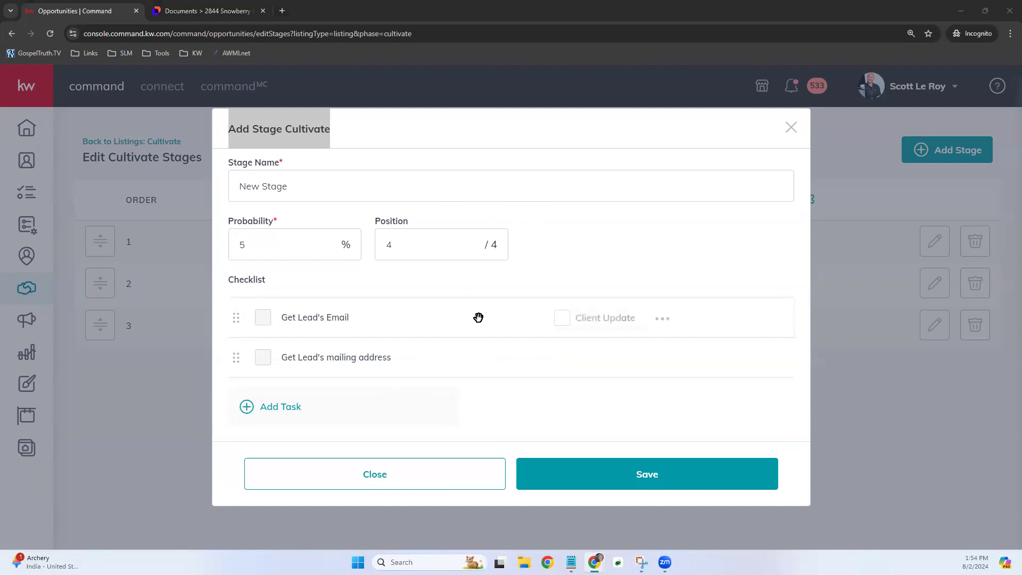
pyautogui.click(624, 477)
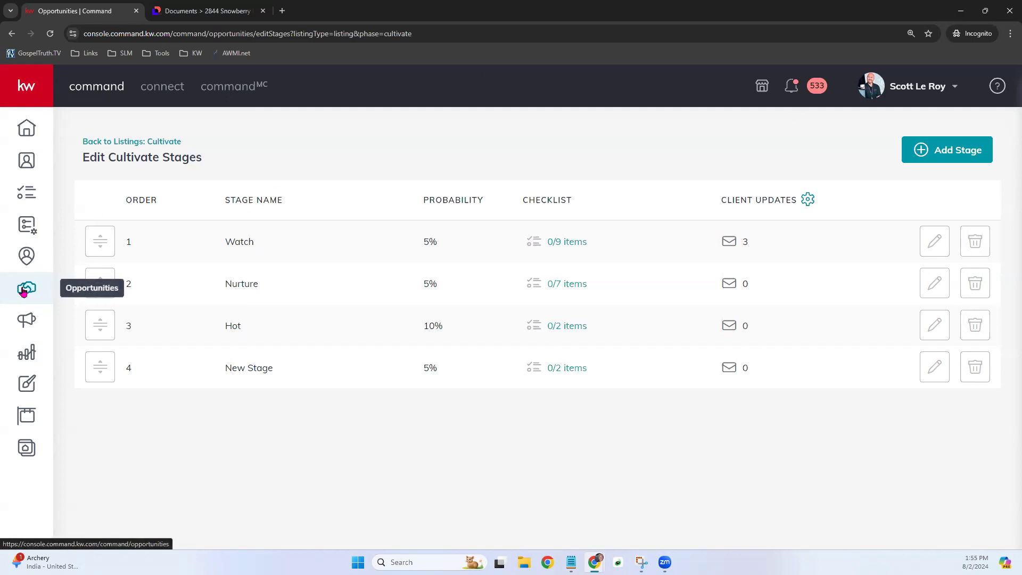
# - Delete the test 'New Stage' from the Cultivate stages and go back to the Opportunities pipeline overview
pyautogui.click(972, 371)
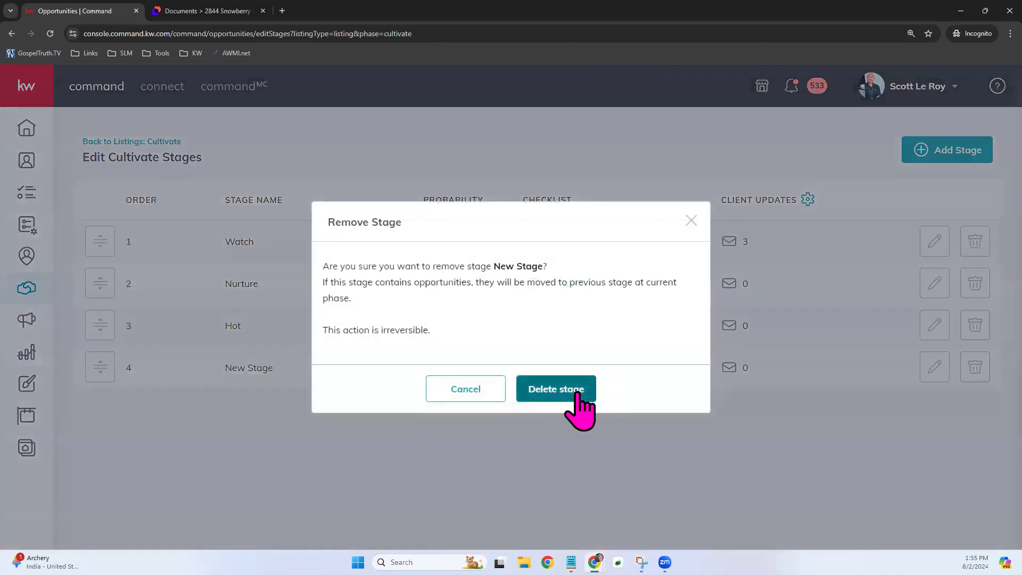
pyautogui.click(579, 395)
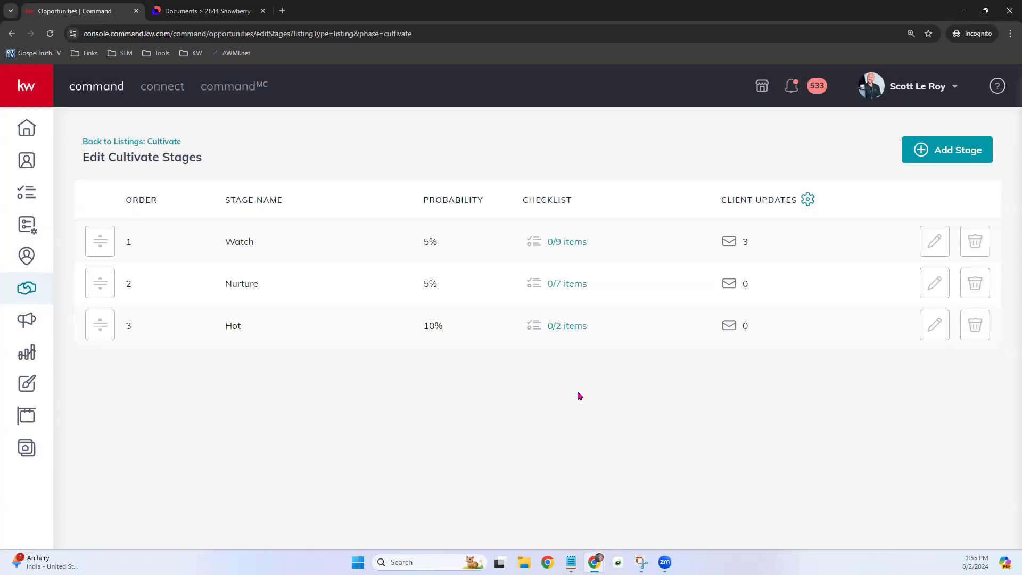
pyautogui.click(24, 292)
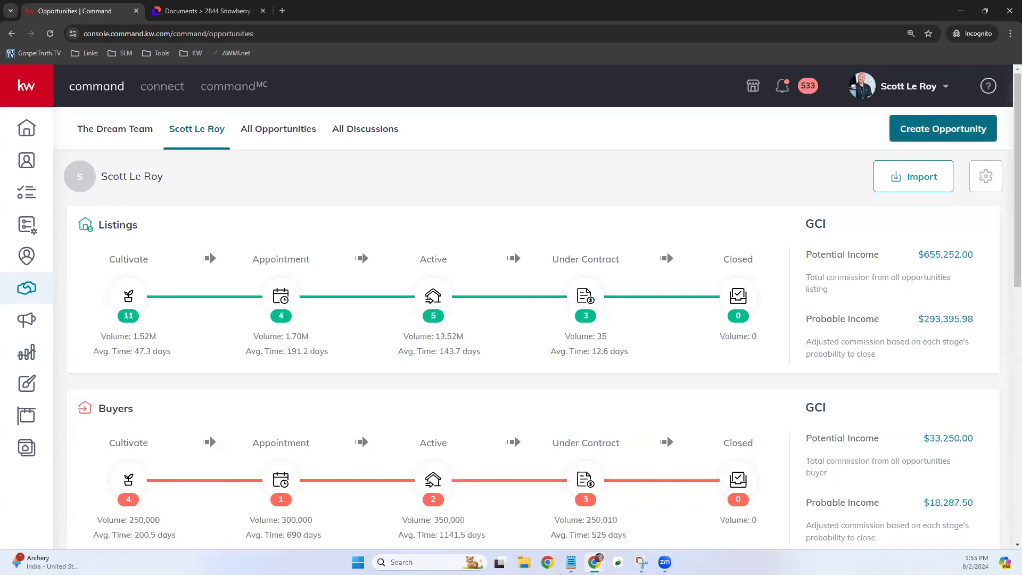